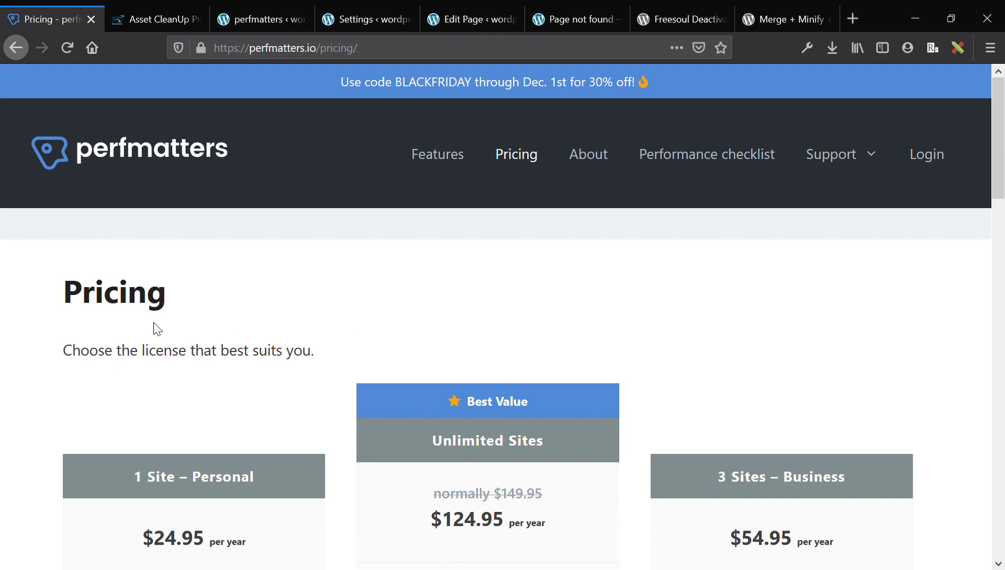
# Review the perfmatters pricing page, comparing the Personal, Business and Unlimited Sites licences and reading the frequently asked questions.
pyautogui.scroll(-3, 155, 328)
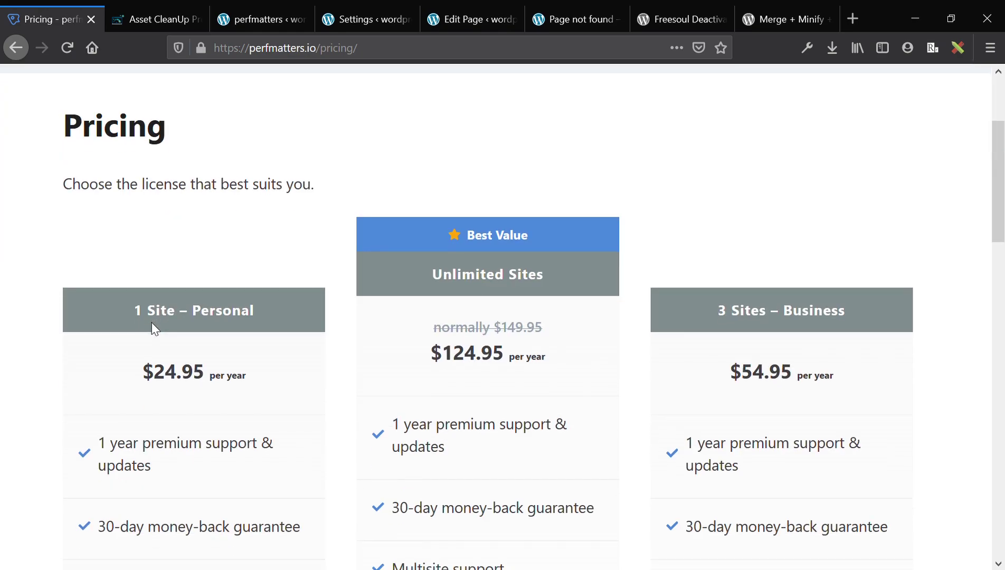
pyautogui.scroll(3, 155, 328)
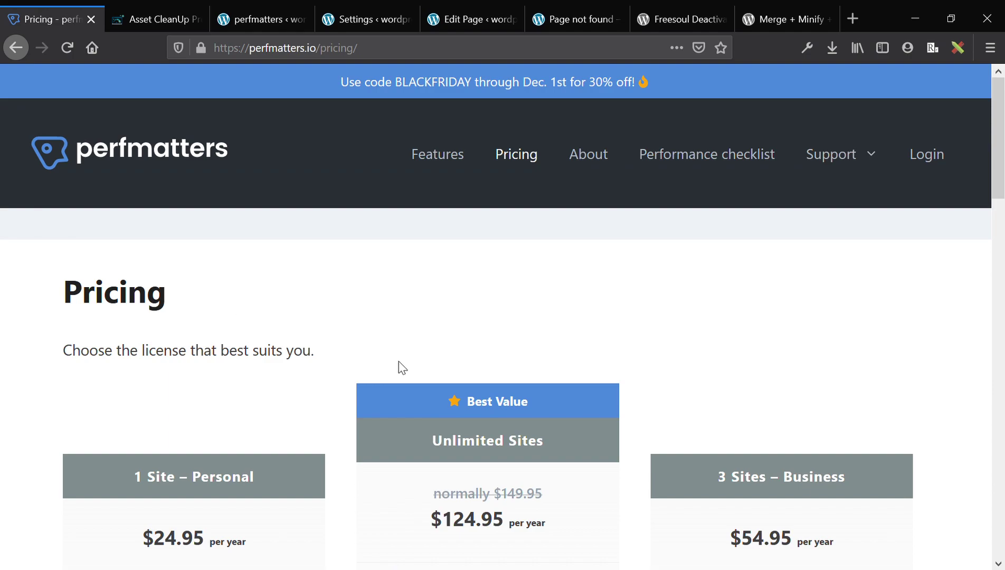
pyautogui.scroll(-3, 364, 364)
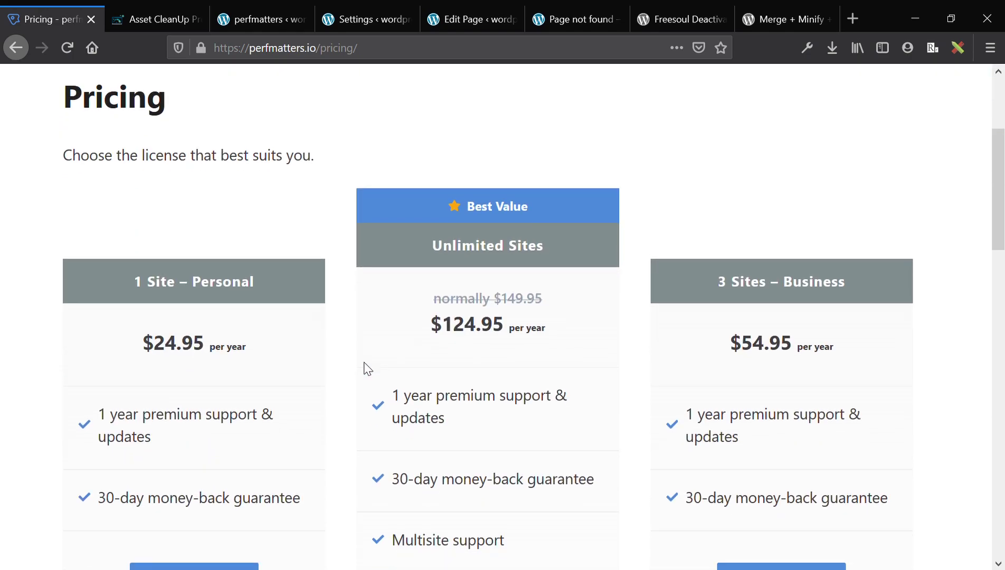
pyautogui.scroll(-1, 364, 364)
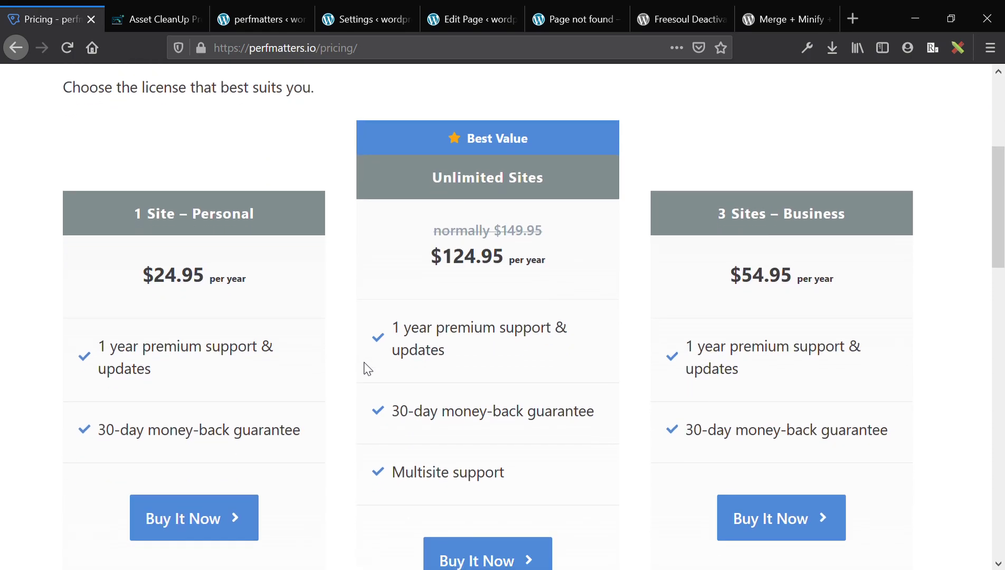
pyautogui.scroll(-1, 368, 368)
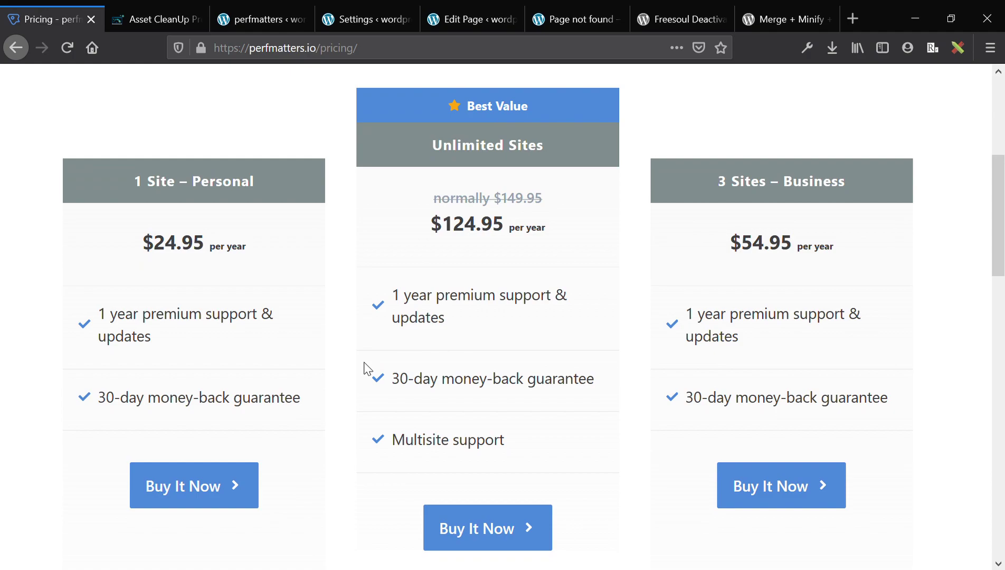
pyautogui.scroll(5, 364, 368)
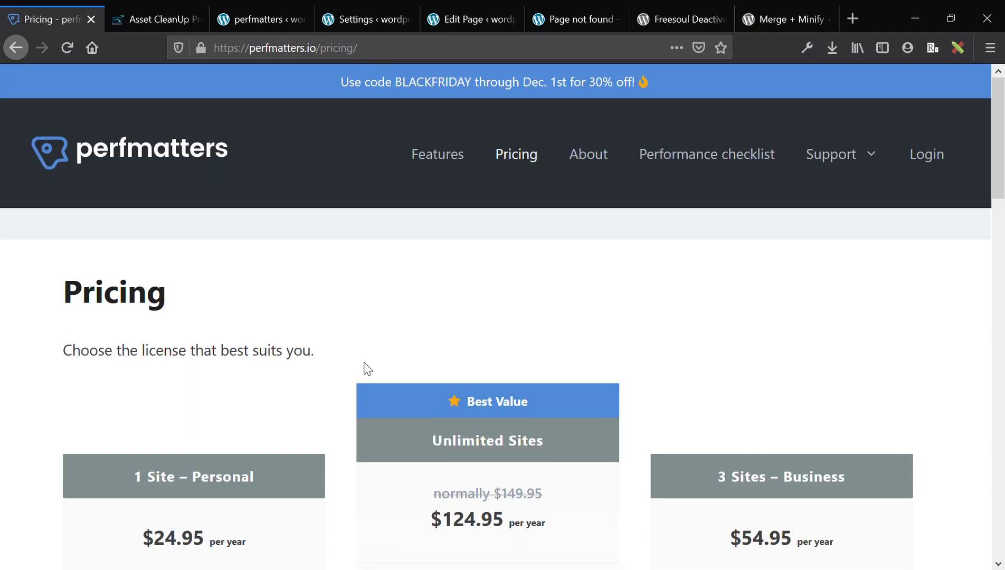
pyautogui.scroll(-11, 364, 367)
pyautogui.scroll(-5, 365, 368)
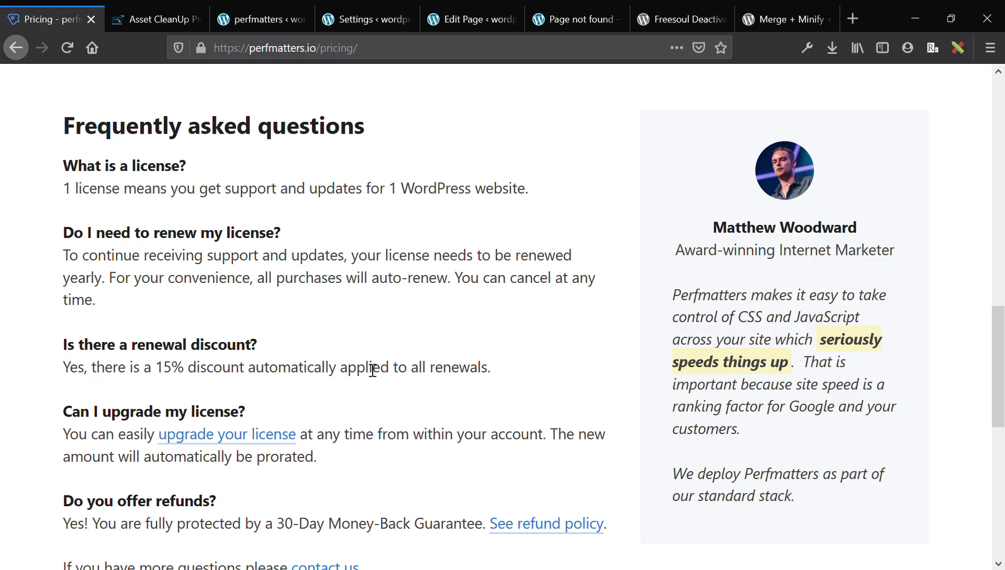
pyautogui.scroll(12, 372, 369)
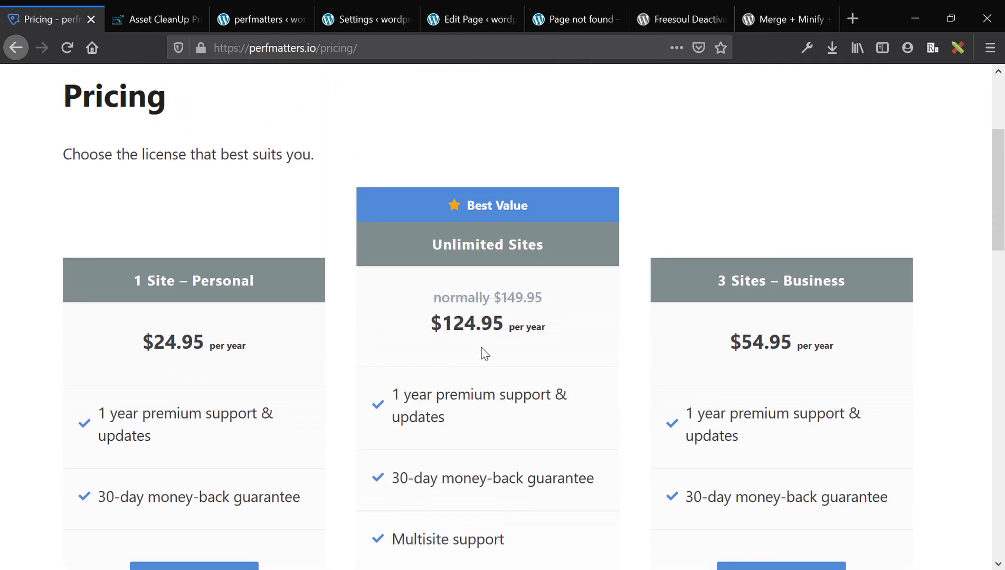
# Examine the Asset CleanUp Pro licence prices and premium features, comparing them with the perfmatters pricing.
pyautogui.click(163, 18)
pyautogui.scroll(-3, 407, 395)
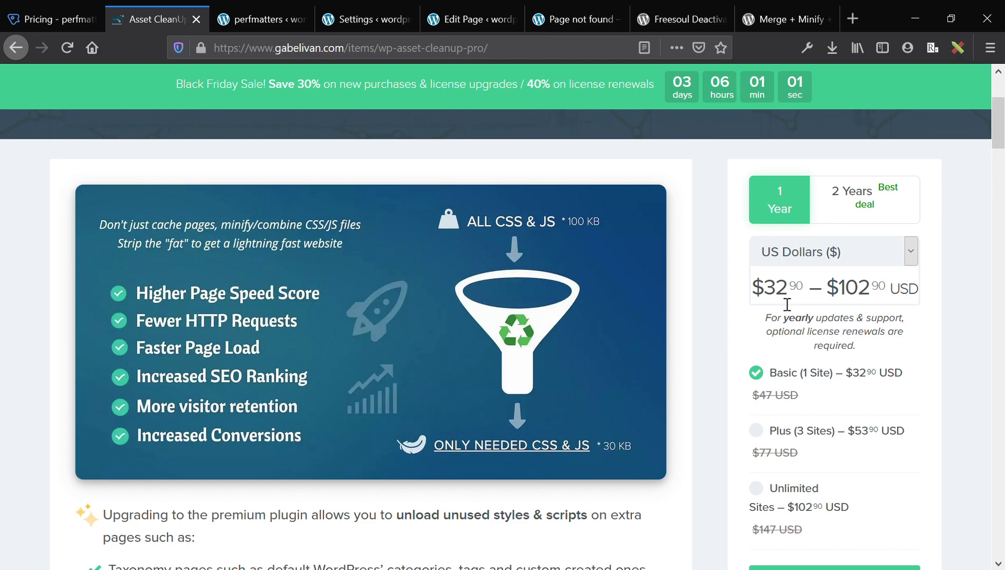
pyautogui.scroll(-1, 786, 305)
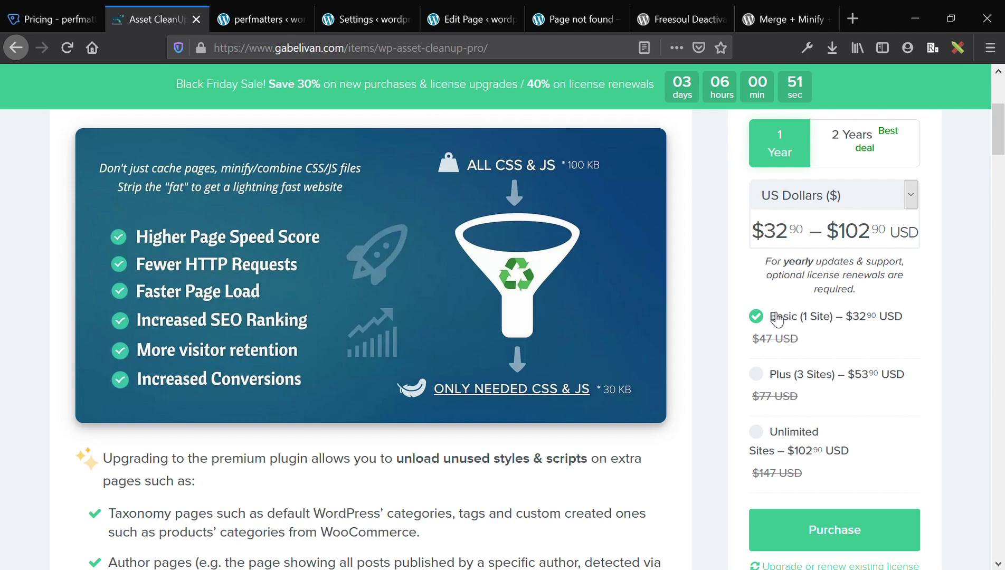
pyautogui.scroll(2, 773, 316)
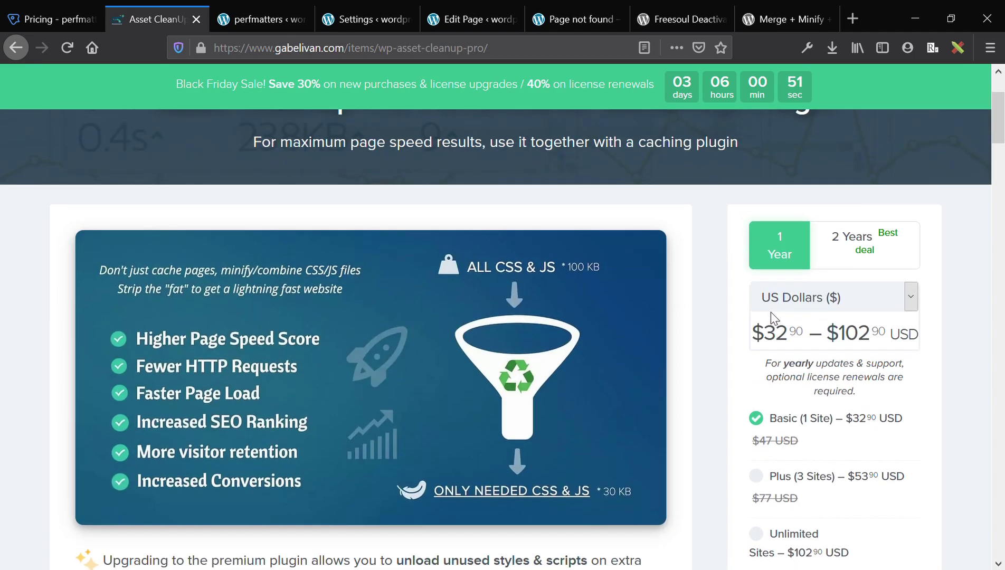
pyautogui.click(44, 8)
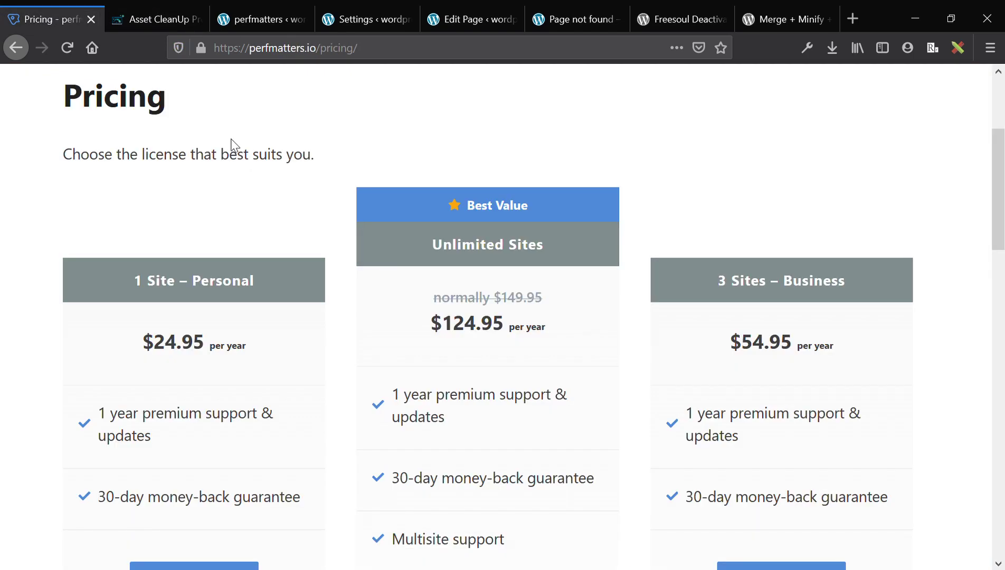
pyautogui.click(151, 13)
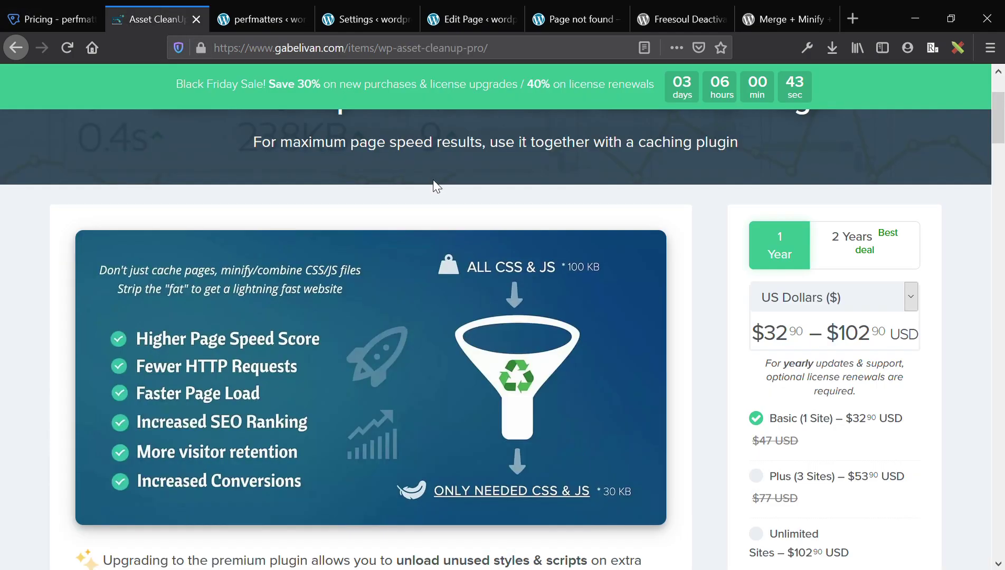
pyautogui.scroll(-3, 577, 262)
pyautogui.scroll(-8, 577, 262)
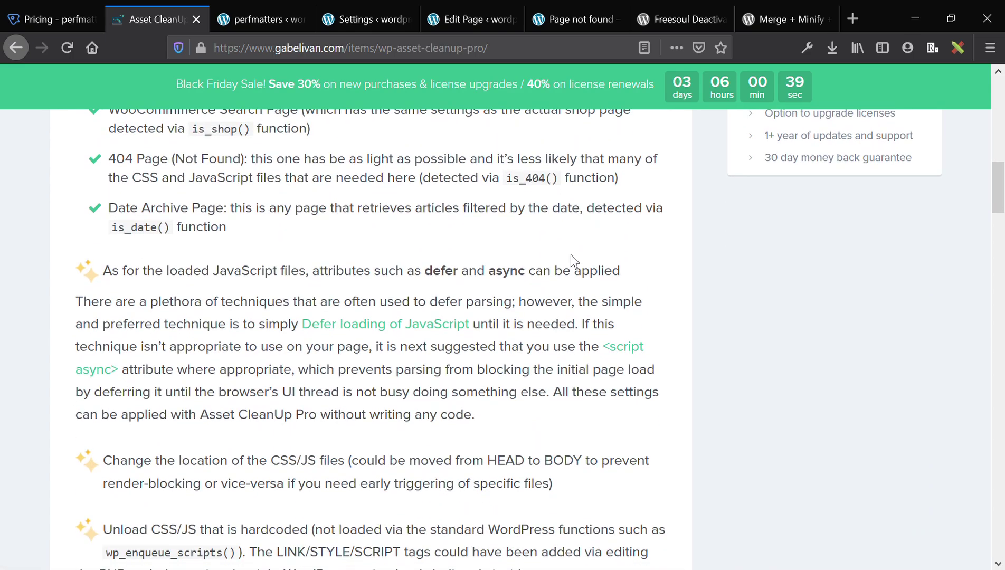
pyautogui.scroll(5, 573, 261)
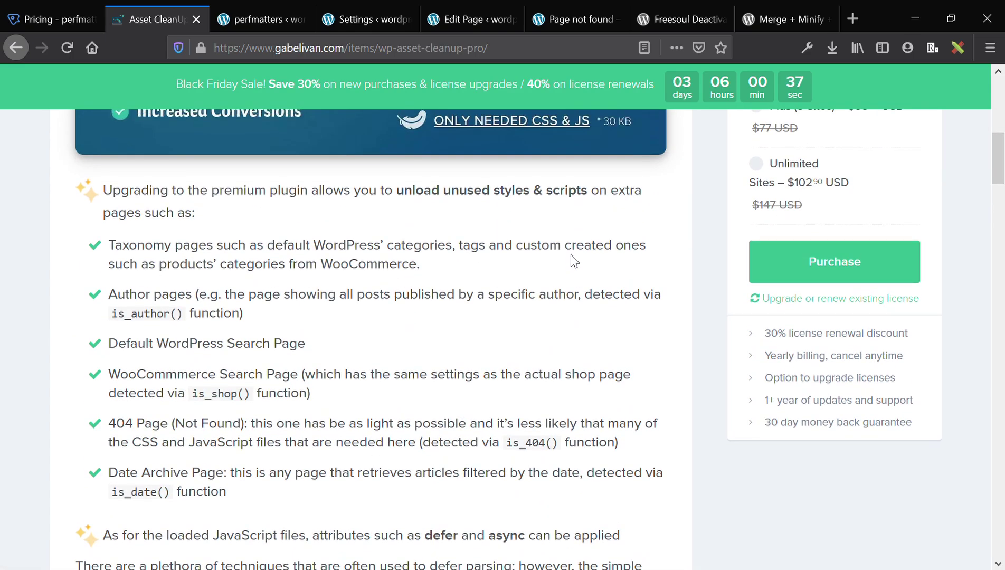
pyautogui.scroll(6, 575, 261)
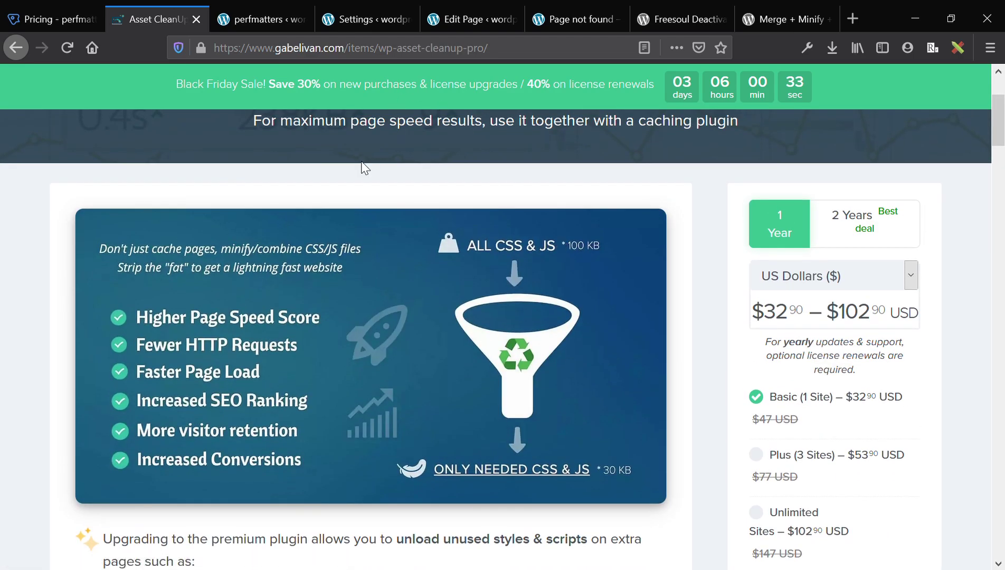
# Look through the general perfmatters options in the WordPress dashboard, with a brief look at the Asset CleanUp Pro settings.
pyautogui.click(243, 25)
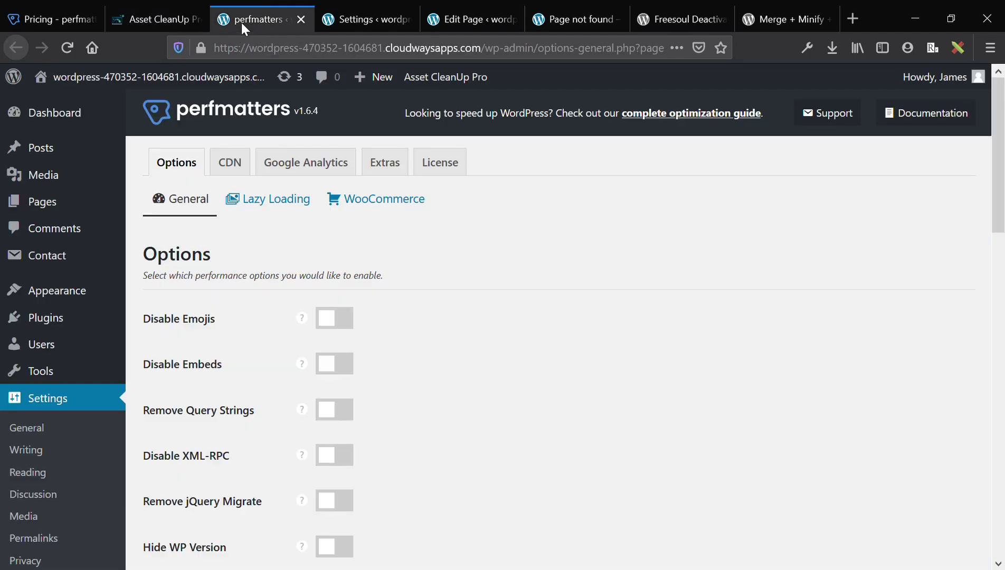
pyautogui.click(344, 16)
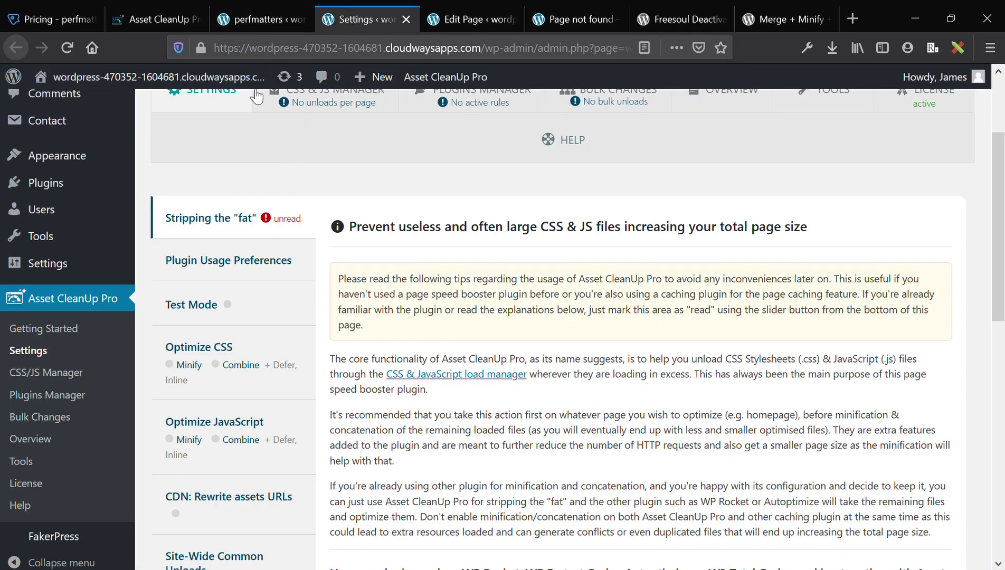
pyautogui.click(234, 19)
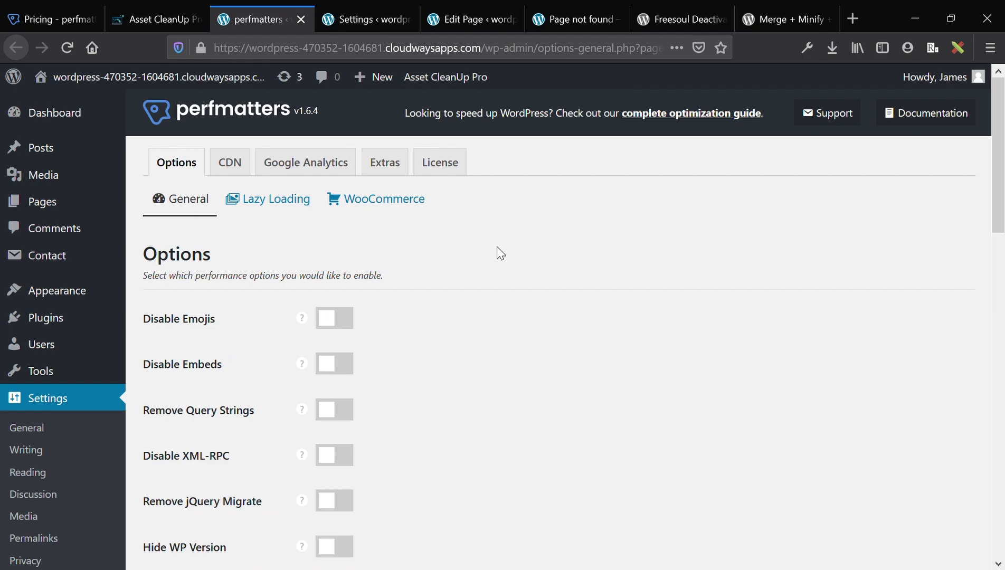
pyautogui.scroll(-1, 500, 254)
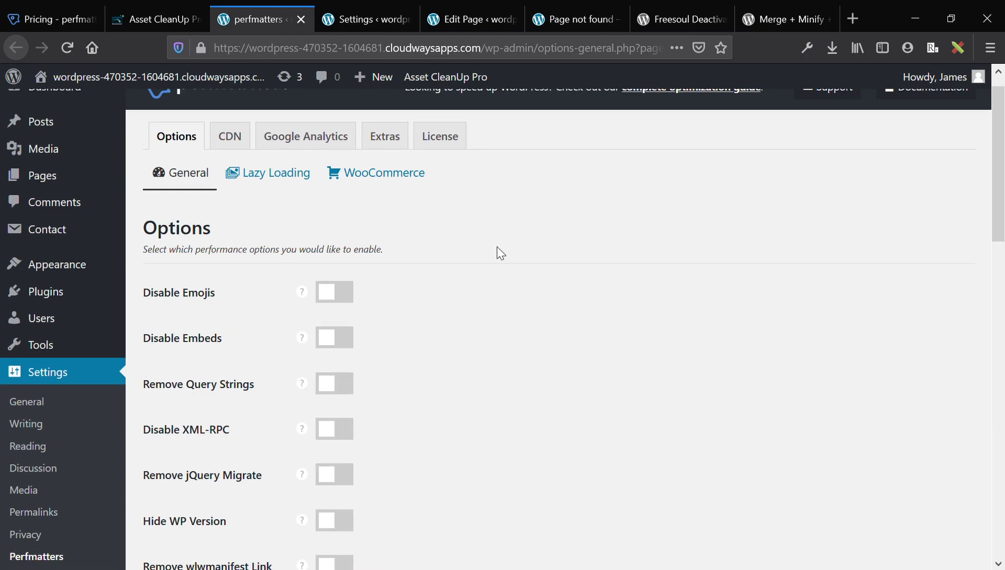
pyautogui.scroll(-5, 500, 254)
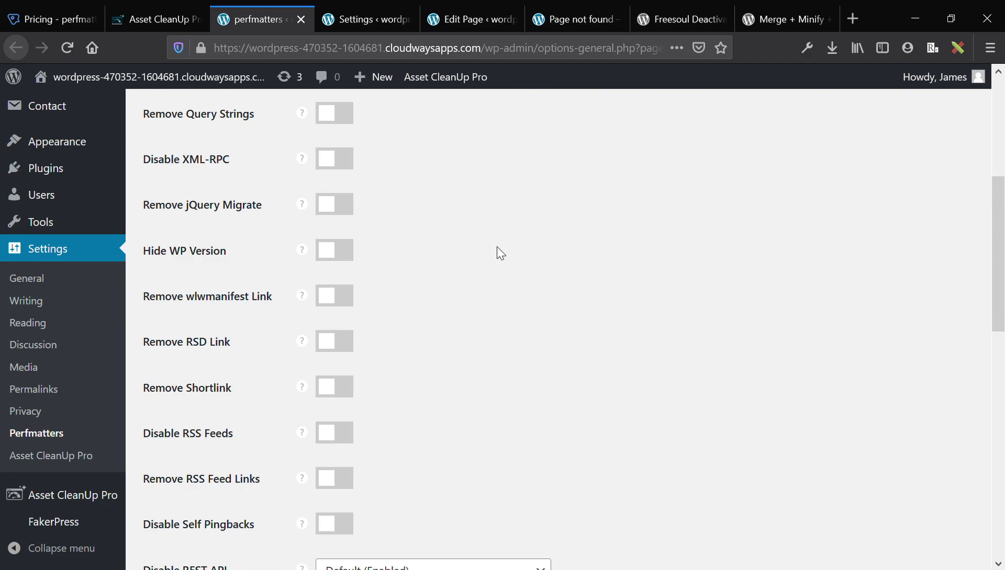
pyautogui.scroll(5, 500, 253)
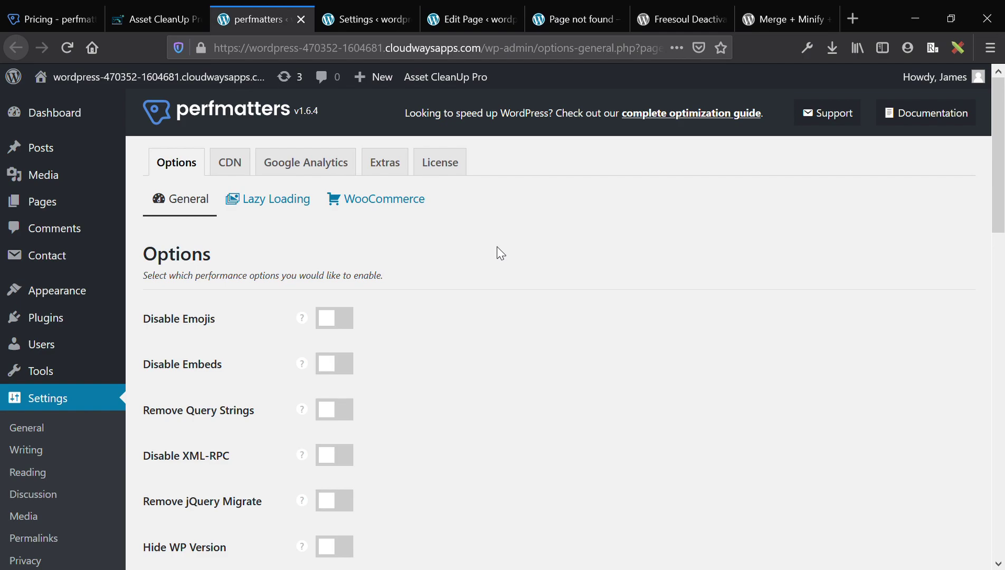
pyautogui.scroll(-1, 500, 254)
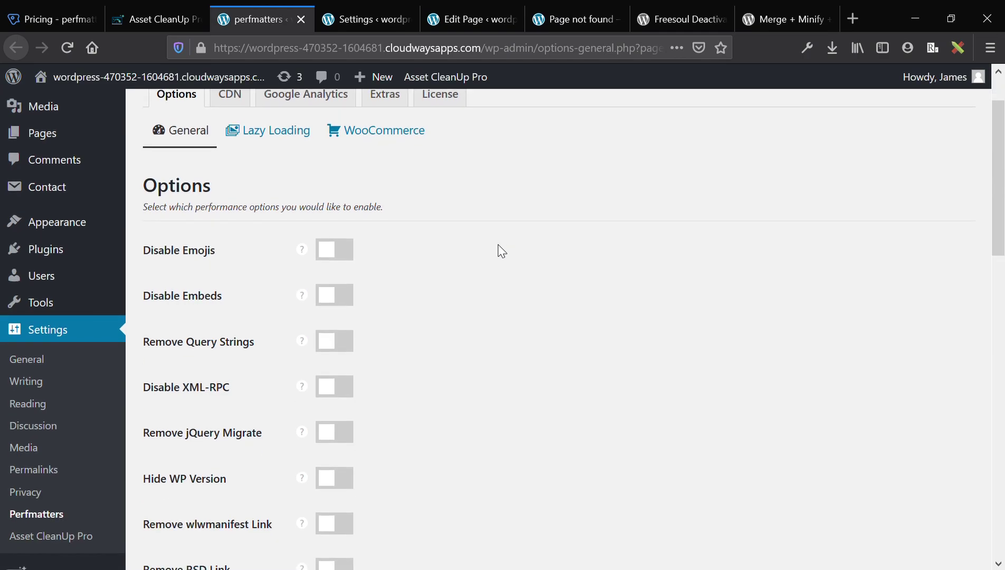
pyautogui.scroll(1, 500, 251)
pyautogui.scroll(-8, 500, 251)
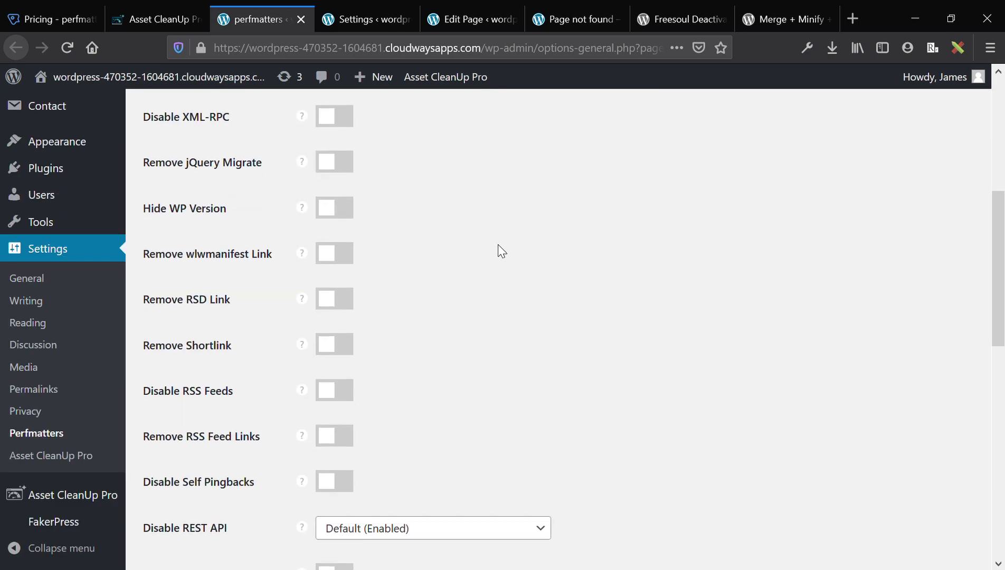
pyautogui.scroll(-6, 500, 251)
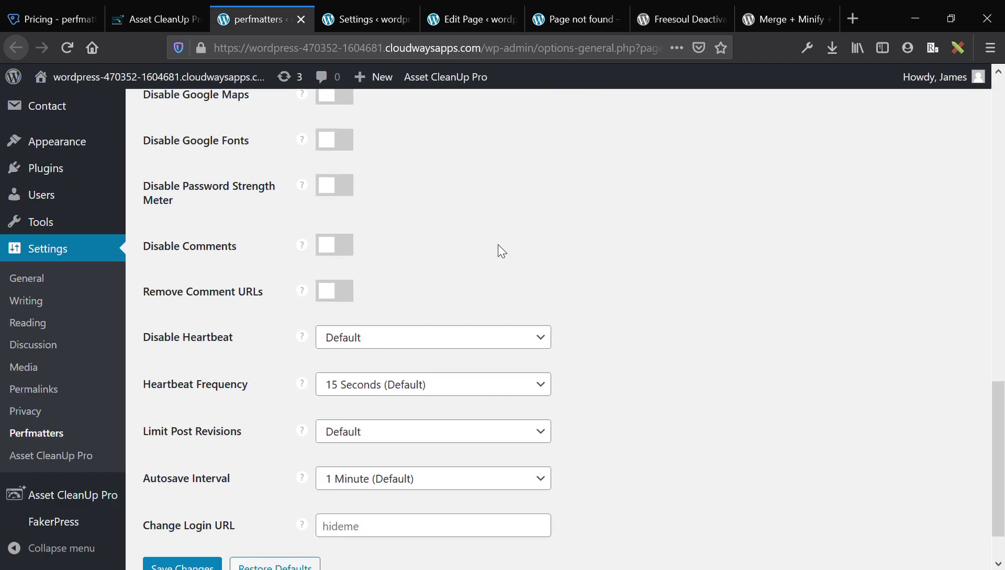
# Turn on Disable Emojis in the general perfmatters options and view its explanation.
pyautogui.scroll(3, 500, 251)
pyautogui.scroll(8, 500, 251)
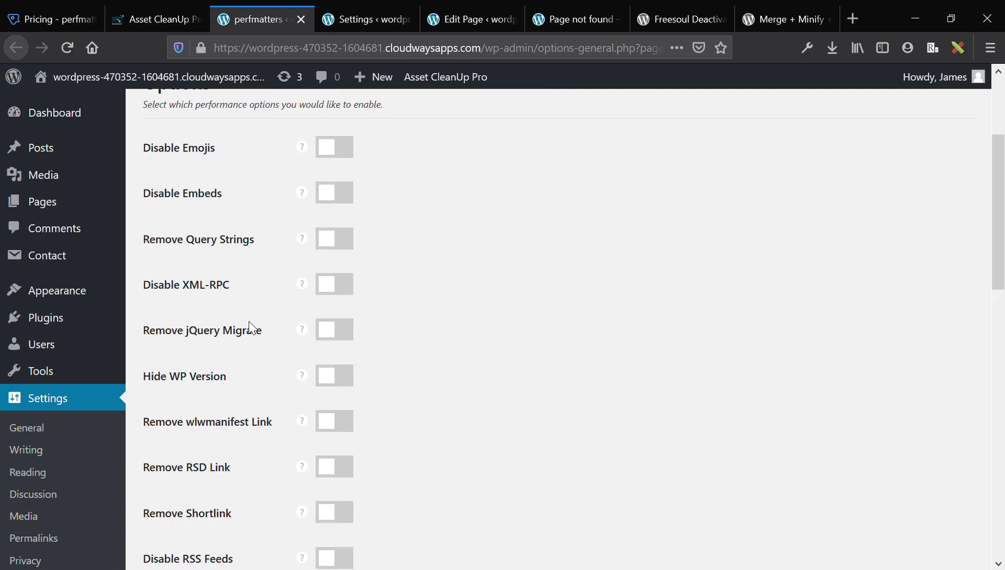
pyautogui.scroll(3, 252, 327)
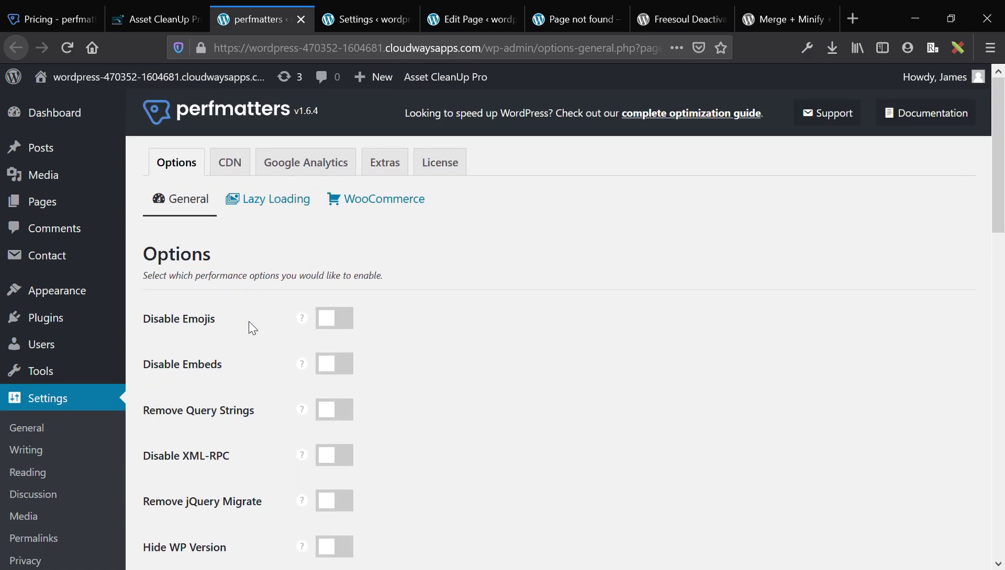
pyautogui.click(334, 323)
pyautogui.moveTo(310, 322)
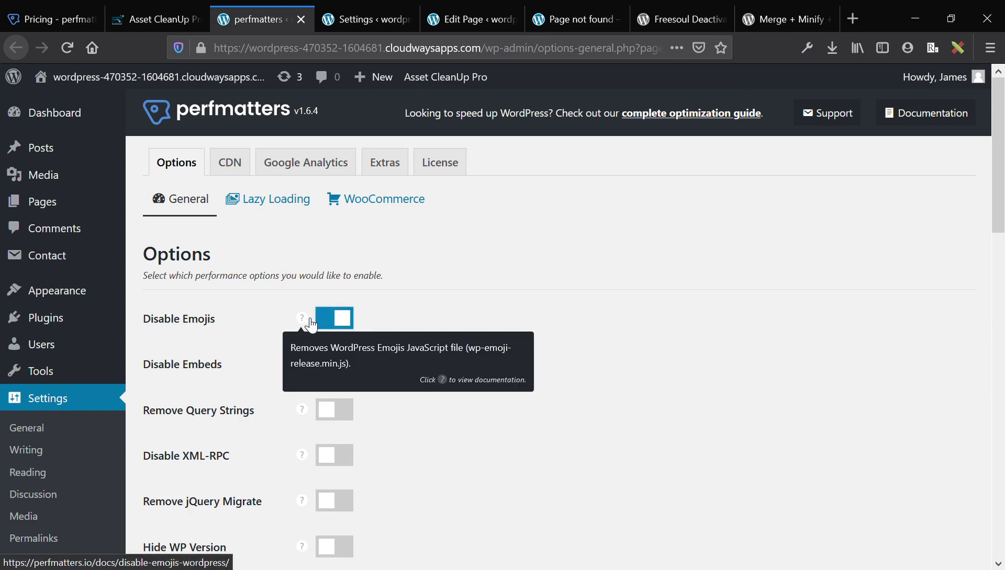
# Turn on perfmatters lazy loading for Images, iFrames and Videos, YouTube Preview Thumbnails, and DOM Monitoring.
pyautogui.click(266, 205)
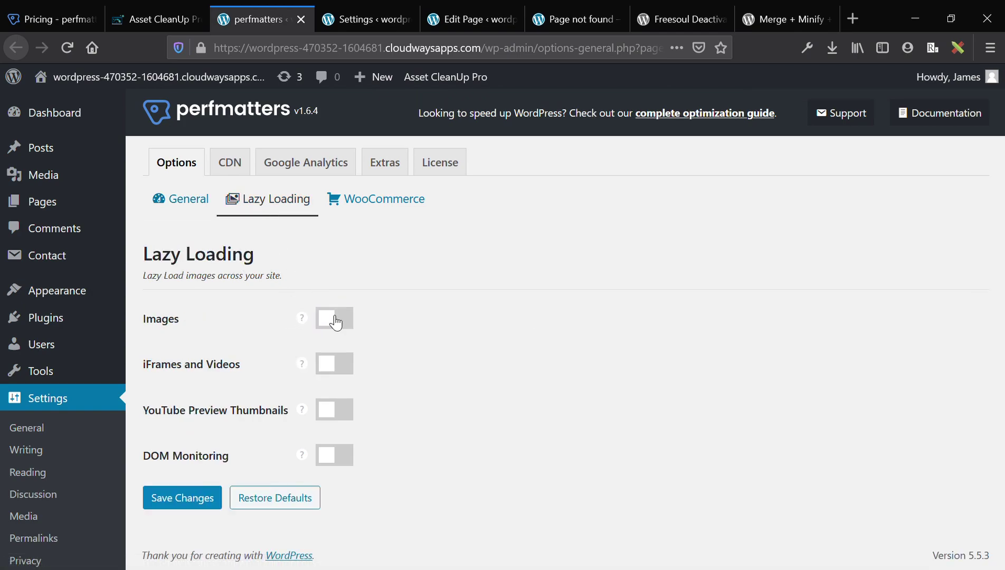
pyautogui.click(335, 319)
pyautogui.click(332, 363)
pyautogui.click(330, 410)
pyautogui.click(330, 454)
pyautogui.moveTo(307, 461)
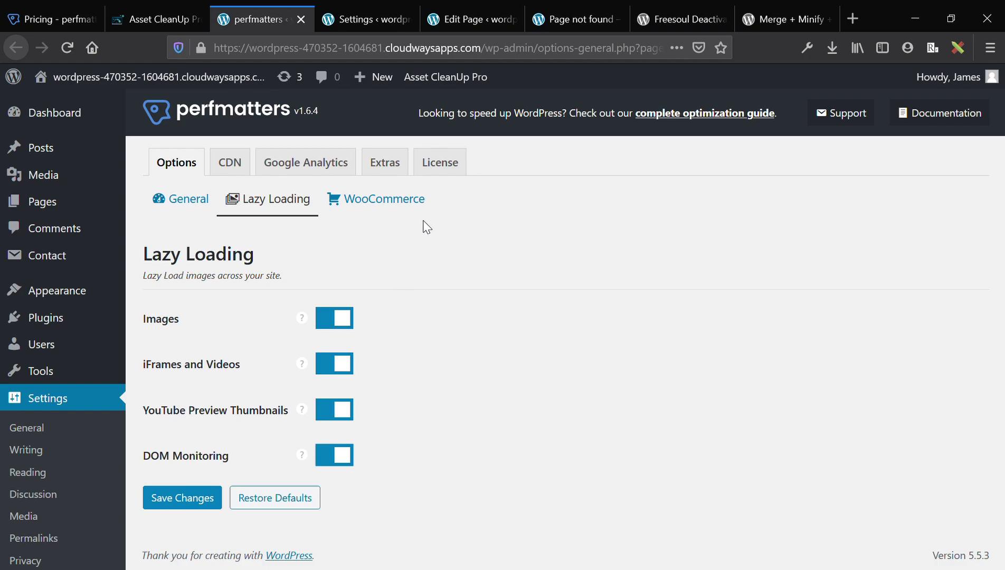
# Turn on Disable Scripts in the perfmatters WooCommerce options and view the explanation of what it does.
pyautogui.click(384, 204)
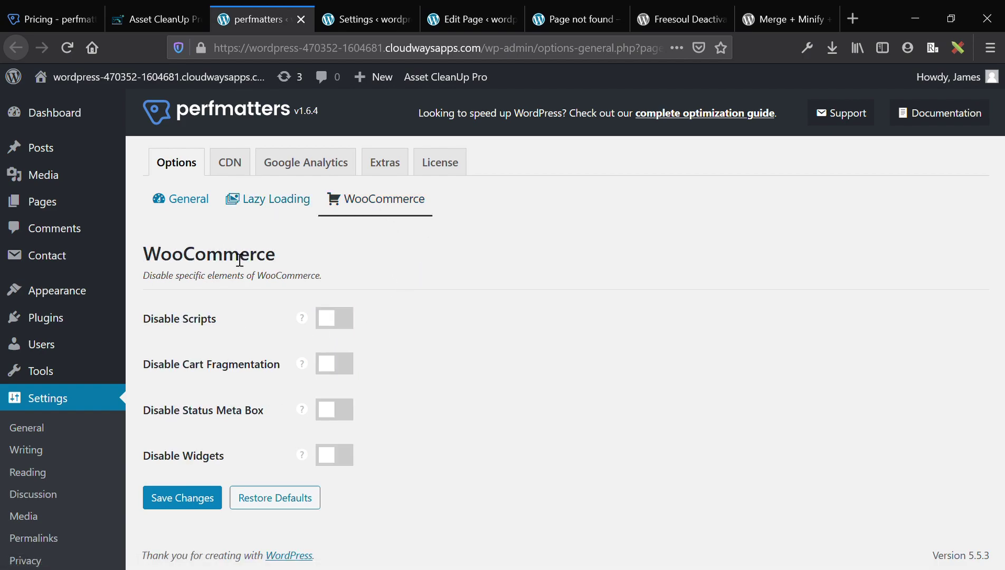
pyautogui.click(330, 327)
pyautogui.moveTo(312, 323)
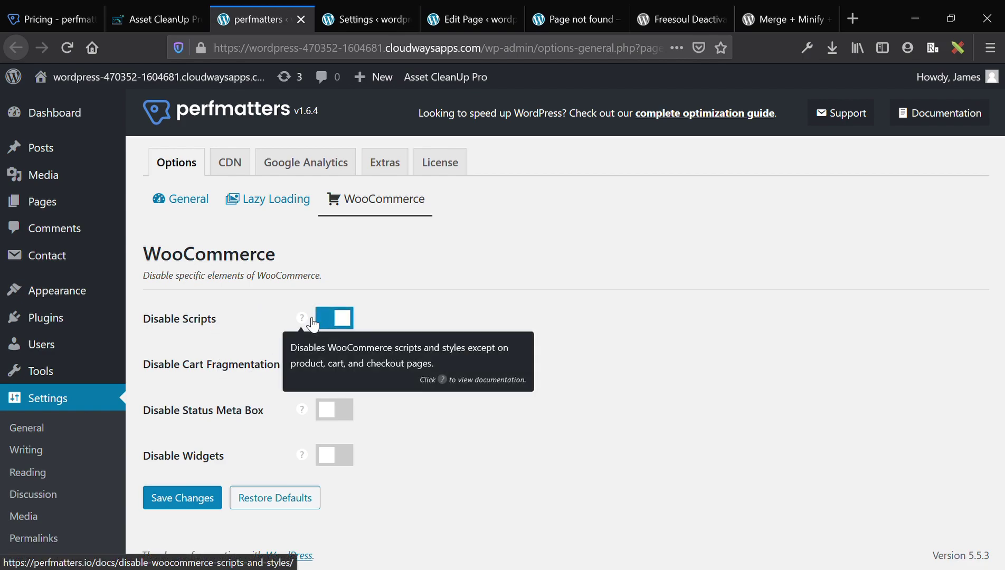
pyautogui.click(302, 319)
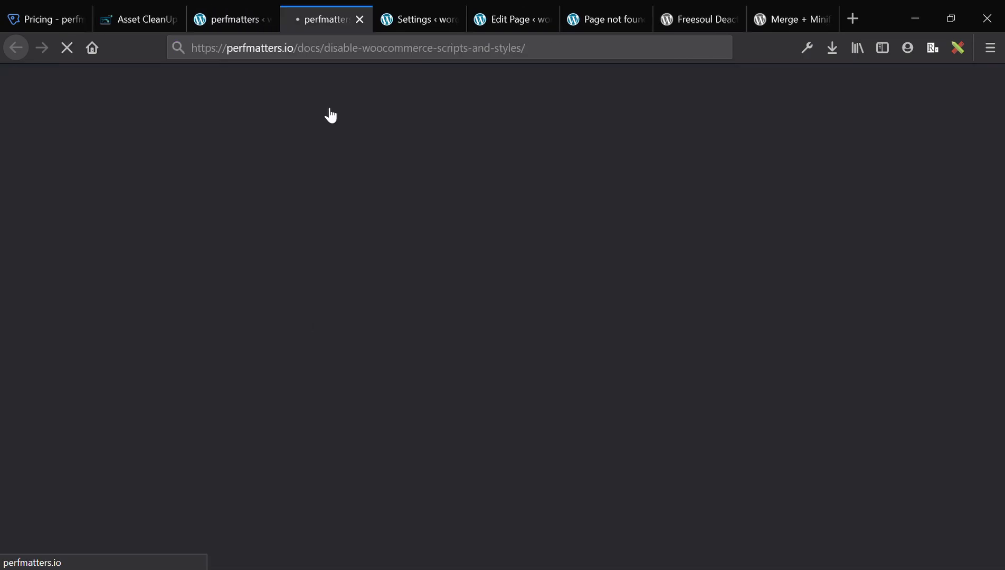
pyautogui.click(354, 19)
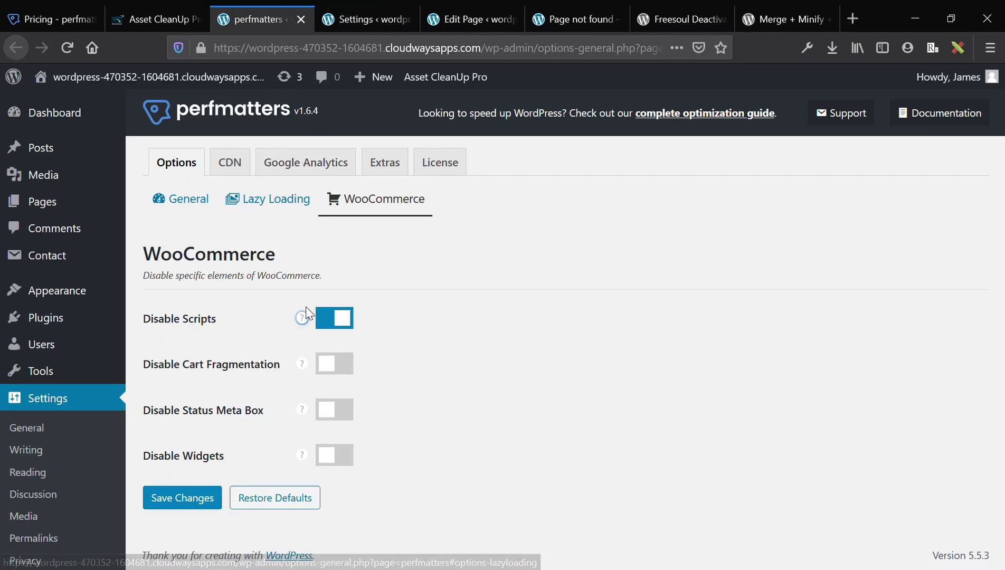
pyautogui.moveTo(310, 320)
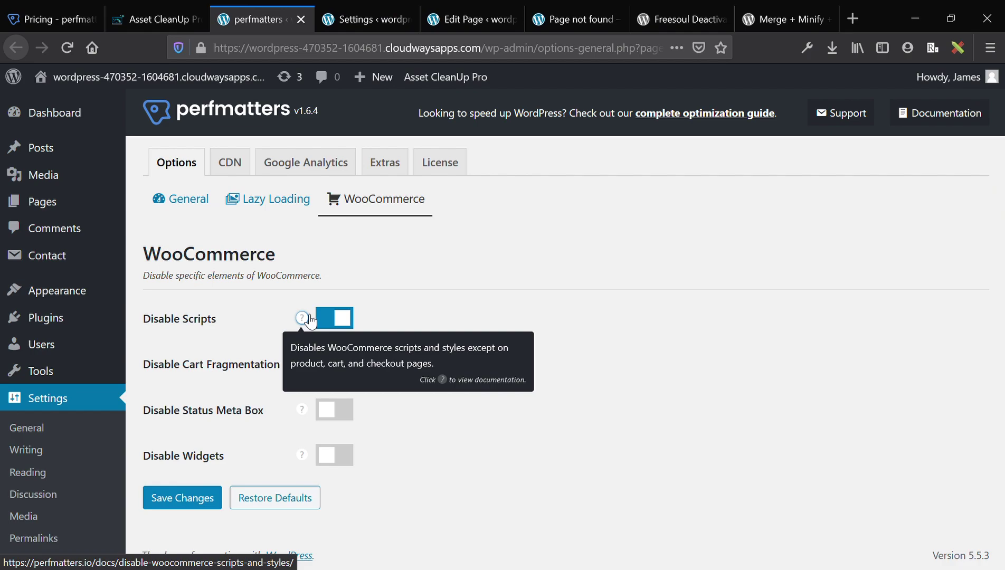
# Review the perfmatters CDN options with the explanations of CDN Rewrite and Included Directories, and look through the Google Analytics options.
pyautogui.click(232, 161)
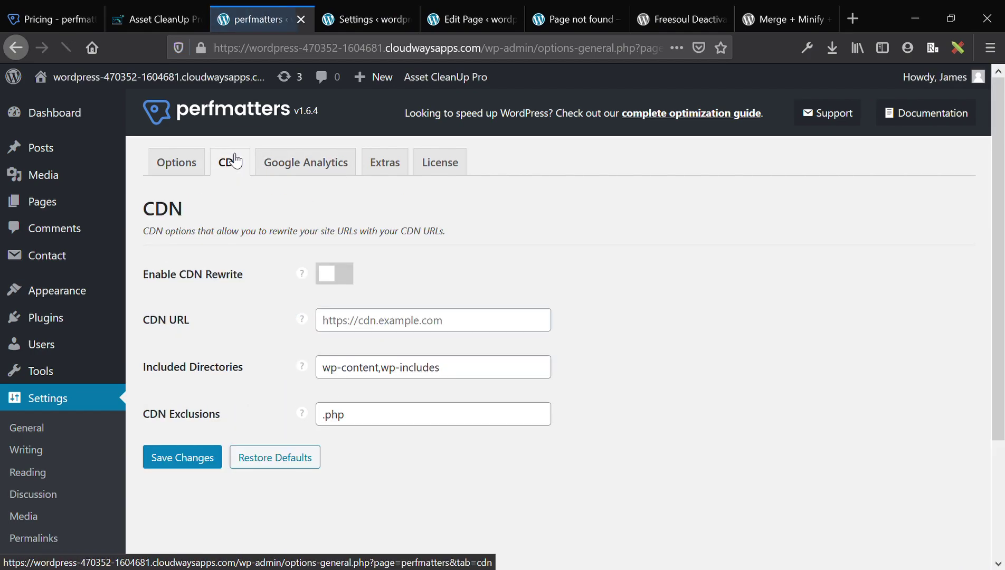
pyautogui.moveTo(306, 277)
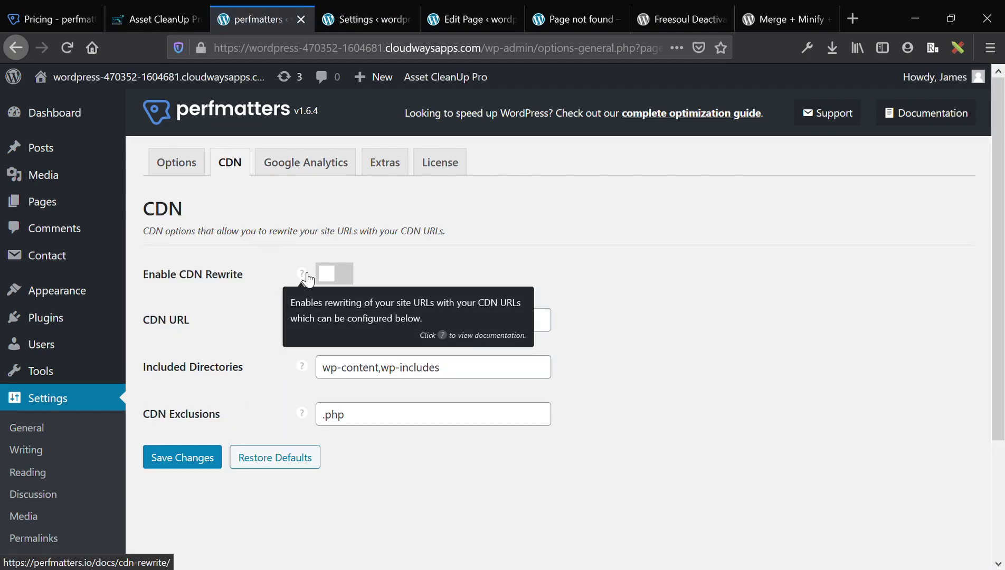
pyautogui.moveTo(311, 372)
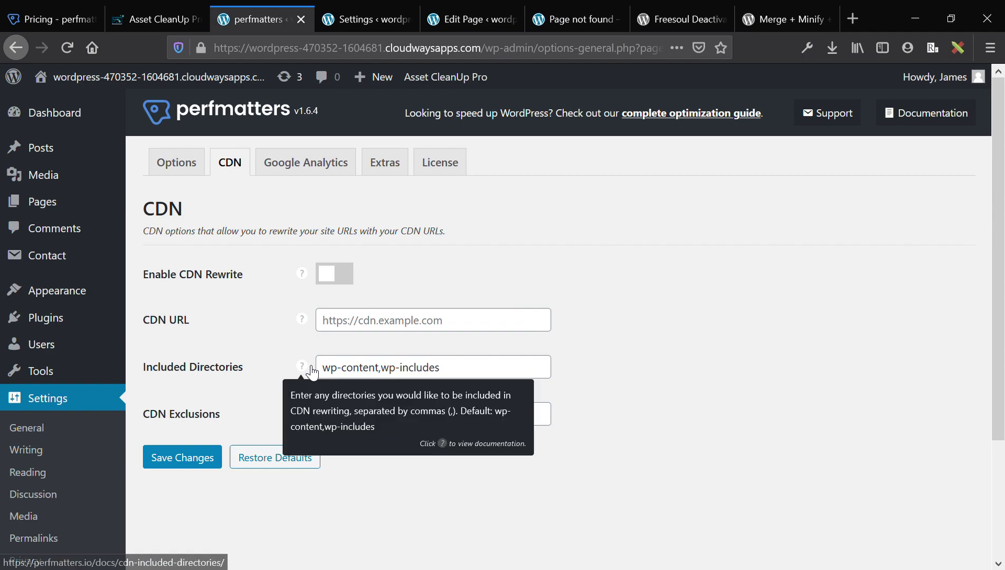
pyautogui.click(393, 331)
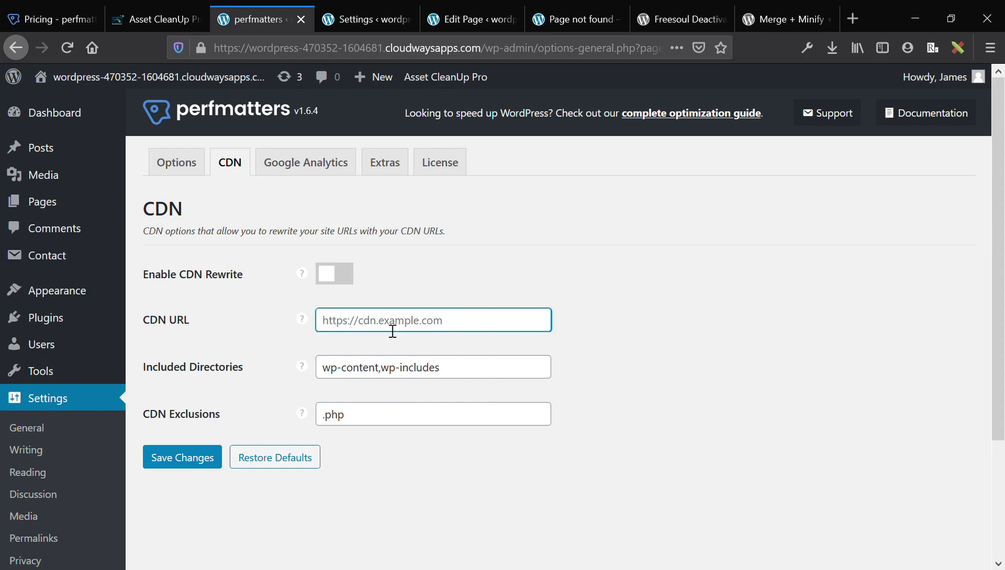
pyautogui.click(300, 177)
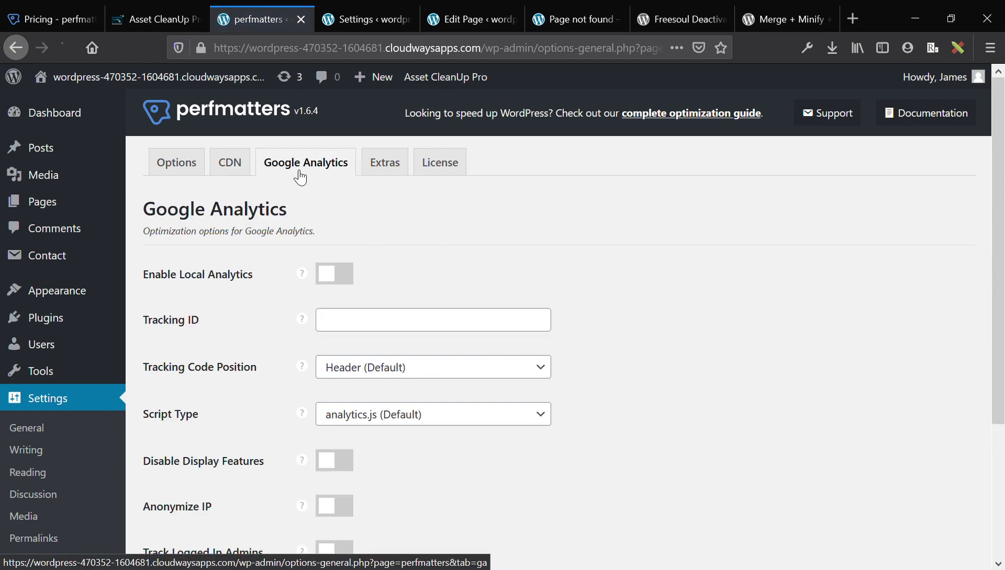
pyautogui.scroll(-3, 358, 285)
pyautogui.scroll(3, 352, 283)
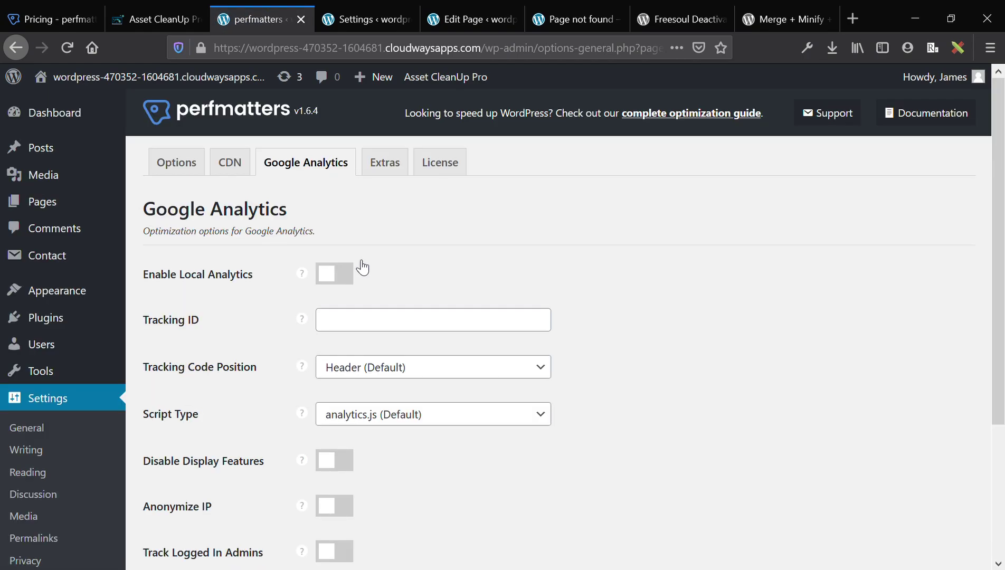
# Look through the General and Assets sections of the perfmatters extras, including the Script Manager and JavaScript deferral options.
pyautogui.click(391, 169)
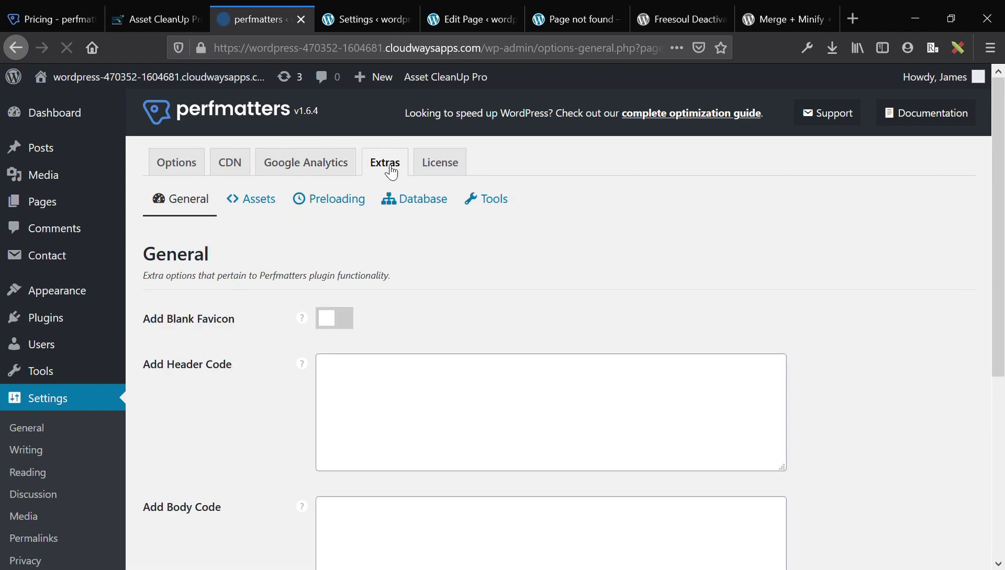
pyautogui.scroll(-3, 420, 361)
pyautogui.scroll(3, 419, 361)
pyautogui.click(267, 203)
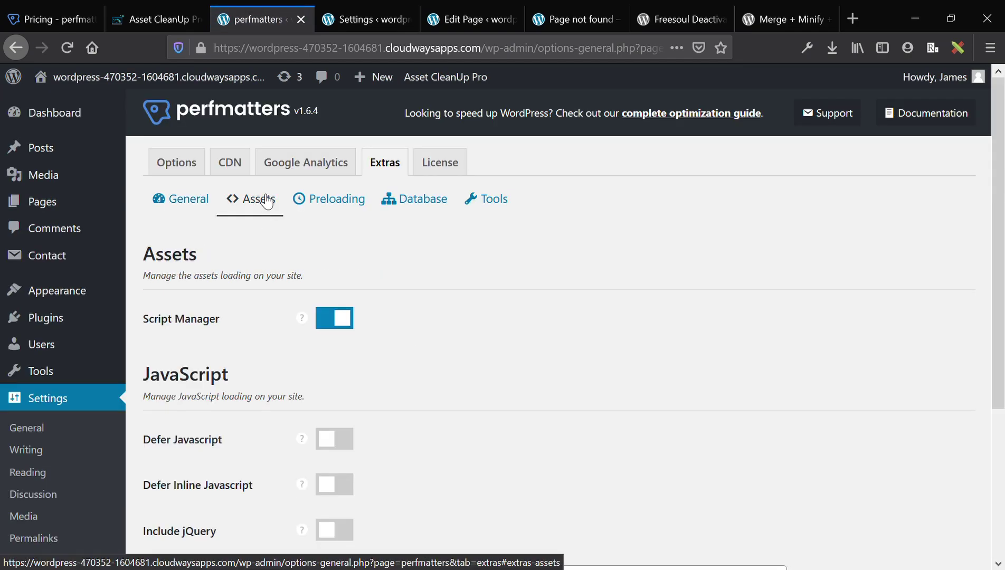
pyautogui.scroll(-2, 208, 350)
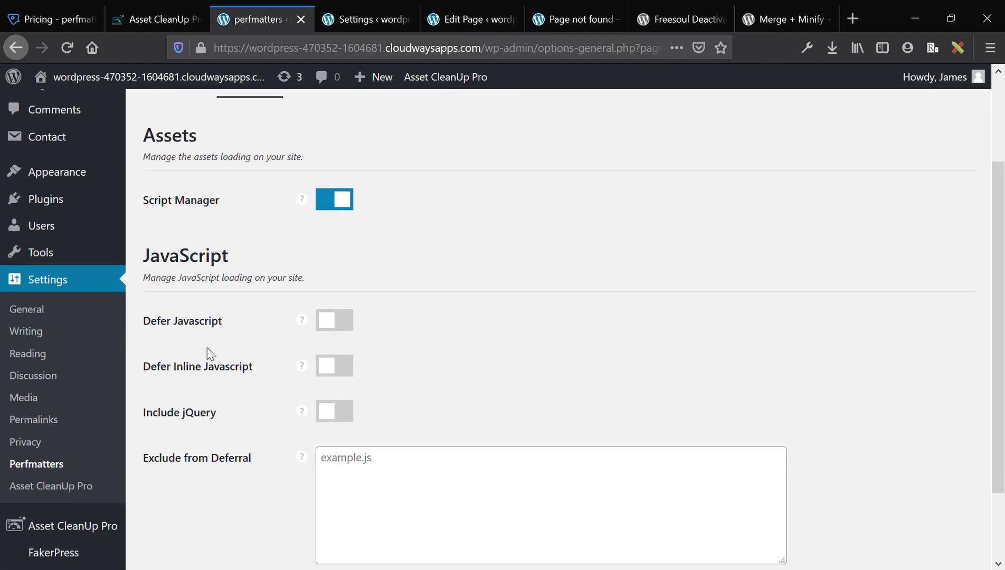
pyautogui.scroll(-1, 207, 347)
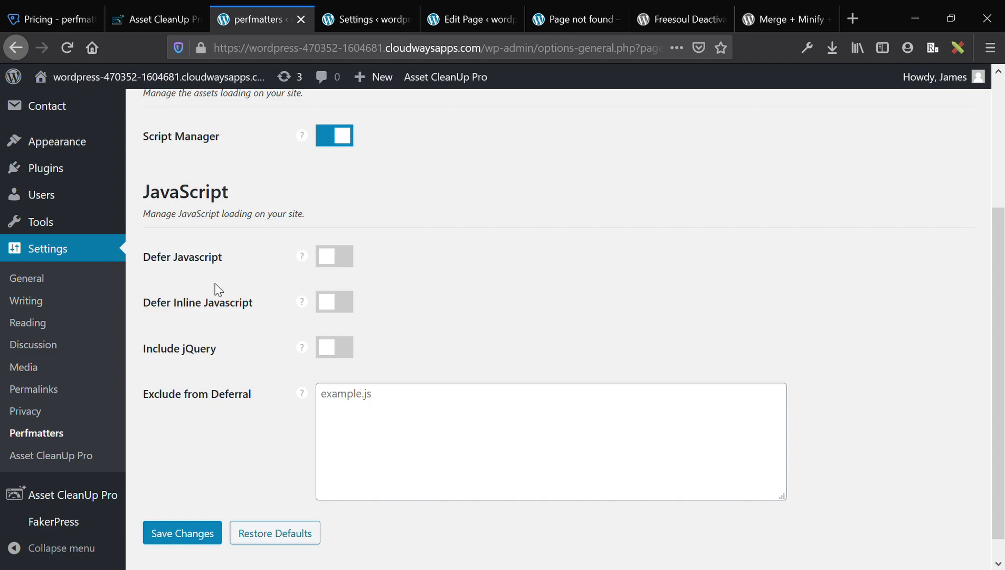
pyautogui.scroll(3, 216, 289)
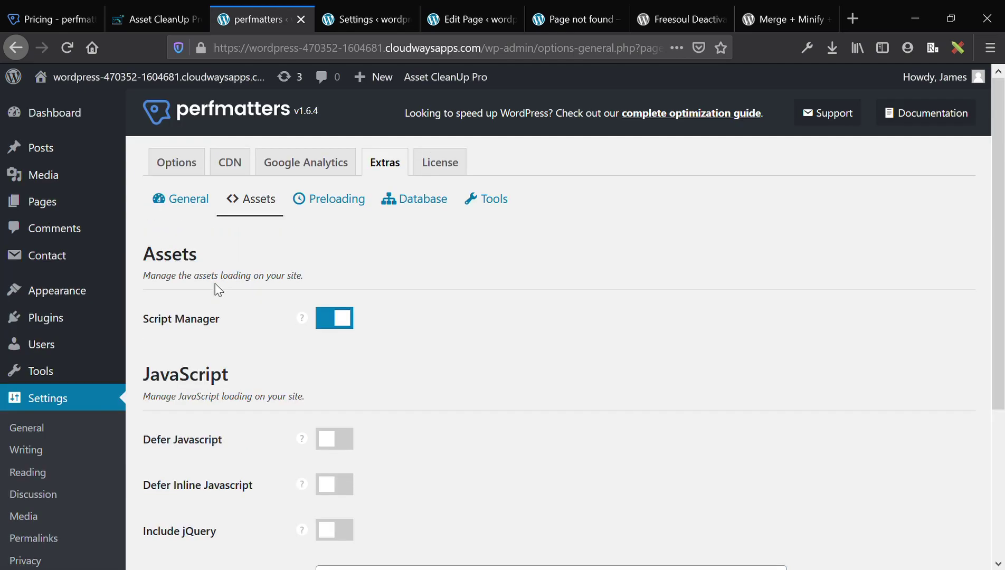
# Examine the Preloading extras, covering Enable Instant Page, Preload, Preconnect and DNS Prefetch.
pyautogui.click(332, 213)
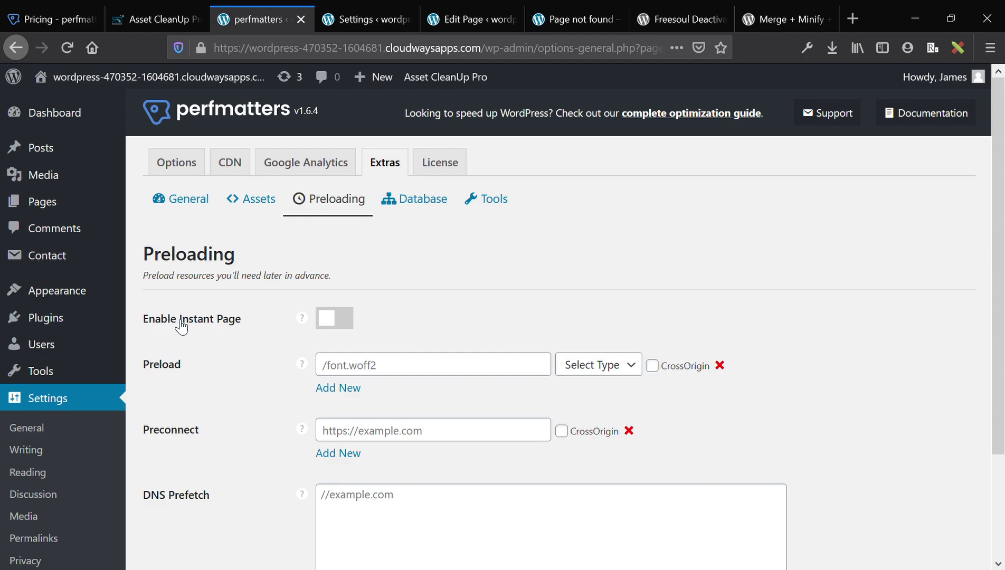
pyautogui.scroll(-1, 180, 326)
pyautogui.moveTo(306, 299)
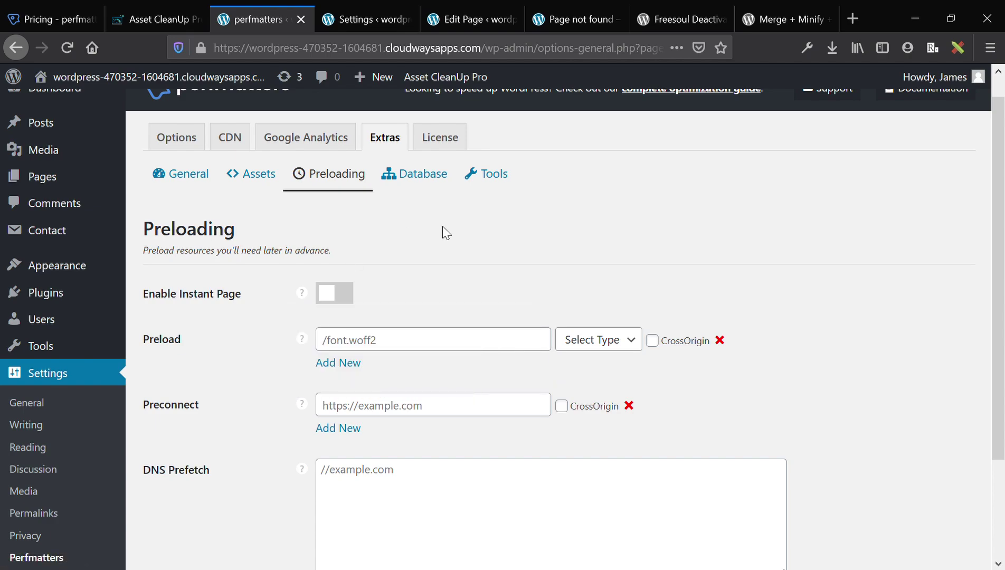
pyautogui.scroll(-2, 446, 233)
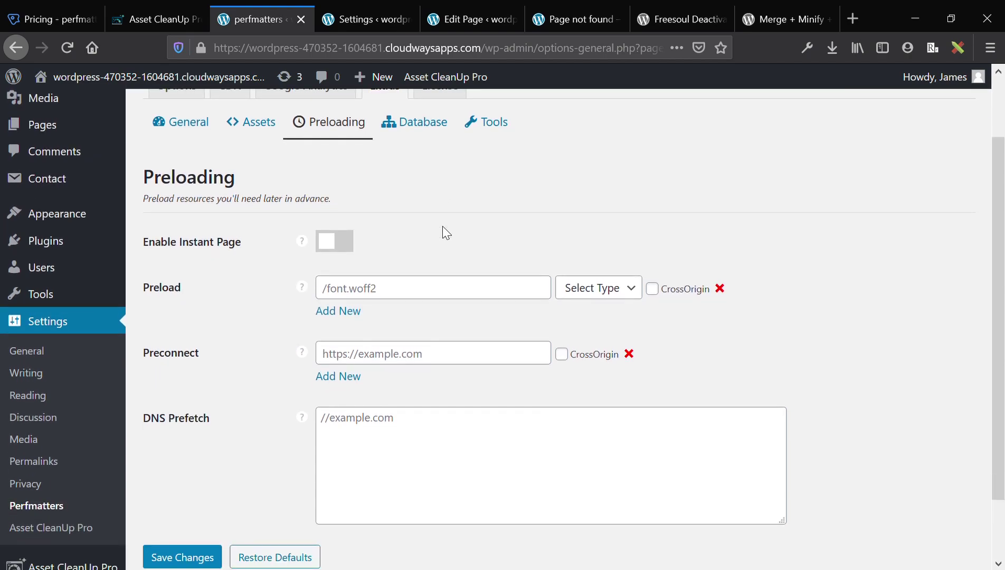
pyautogui.scroll(-2, 446, 233)
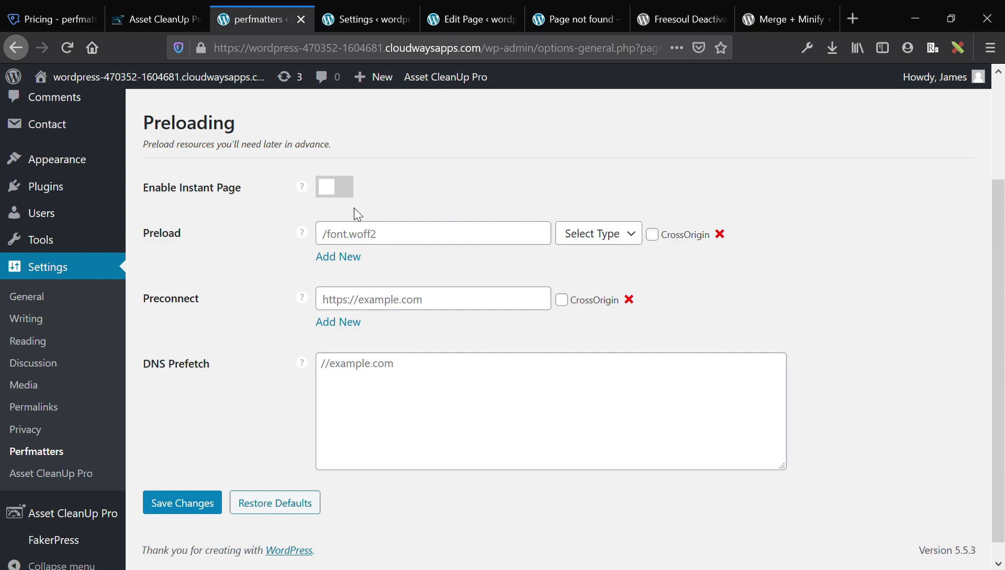
pyautogui.scroll(5, 412, 234)
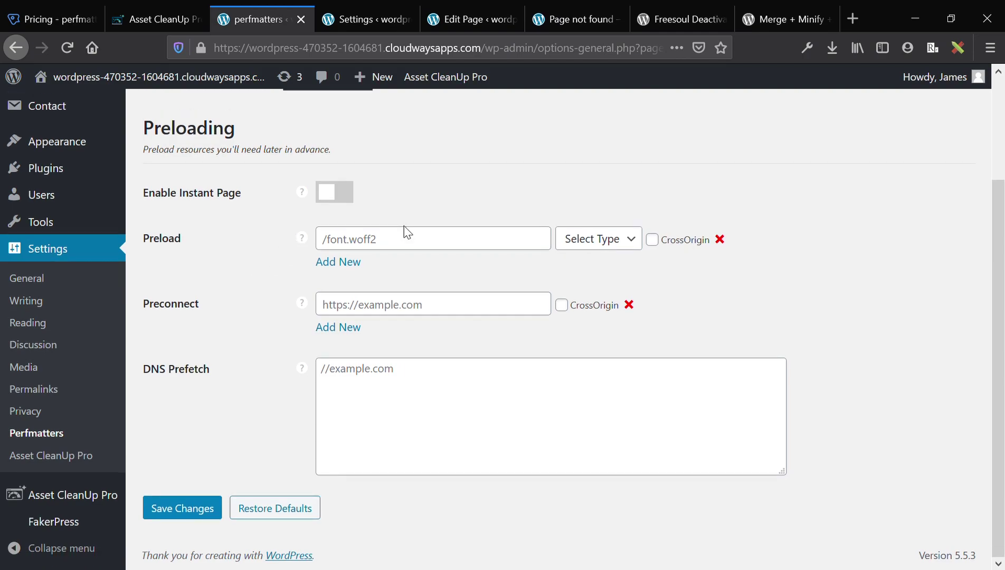
# Look through the Database cleanup options and the plugin management Tools in the perfmatters extras.
pyautogui.click(425, 210)
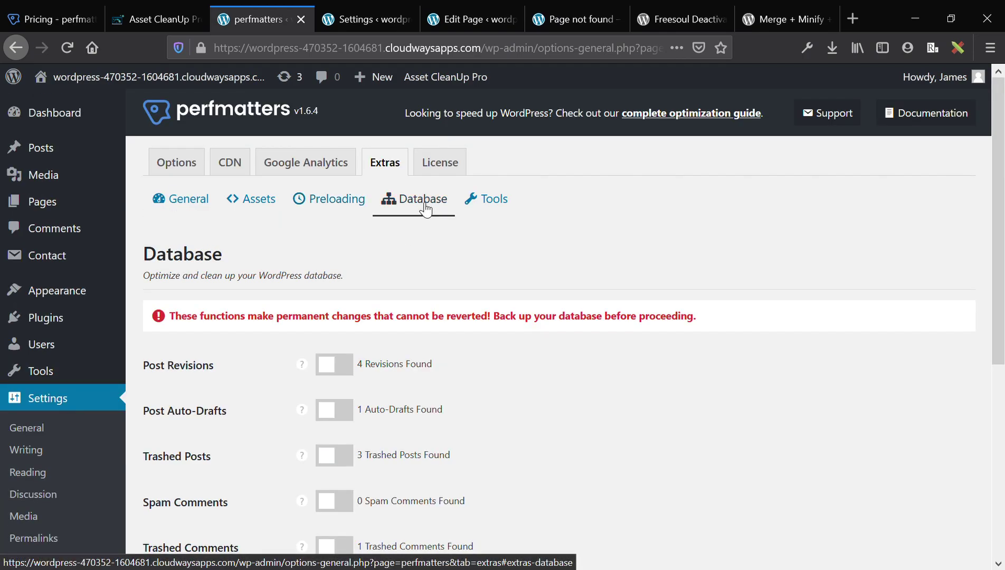
pyautogui.scroll(-5, 507, 325)
pyautogui.scroll(6, 506, 325)
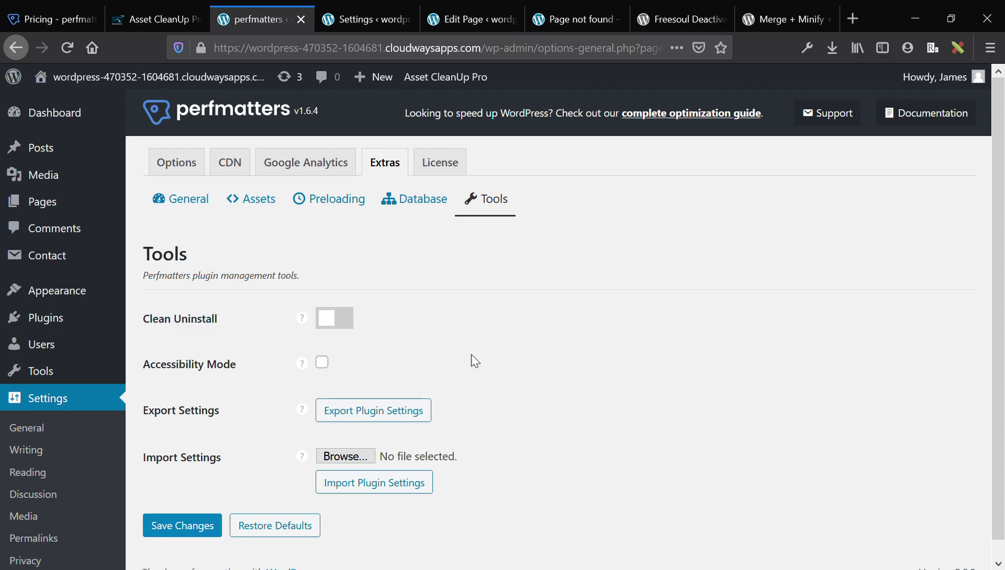
# Examine the content of the page "Non neque quae aut voluptatum nisi" in the page editor, including its Custom HTML block.
pyautogui.click(487, 18)
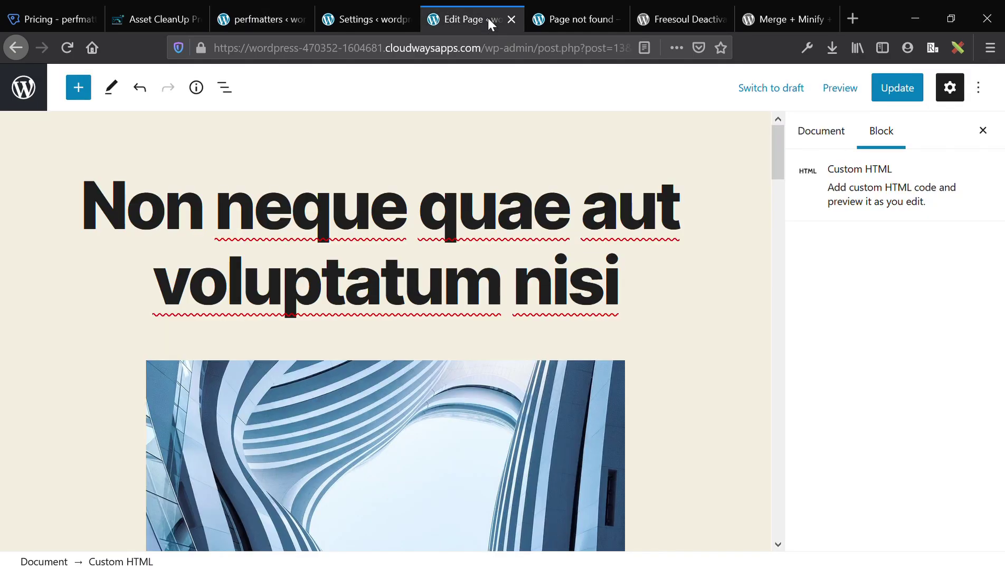
pyautogui.scroll(-15, 491, 337)
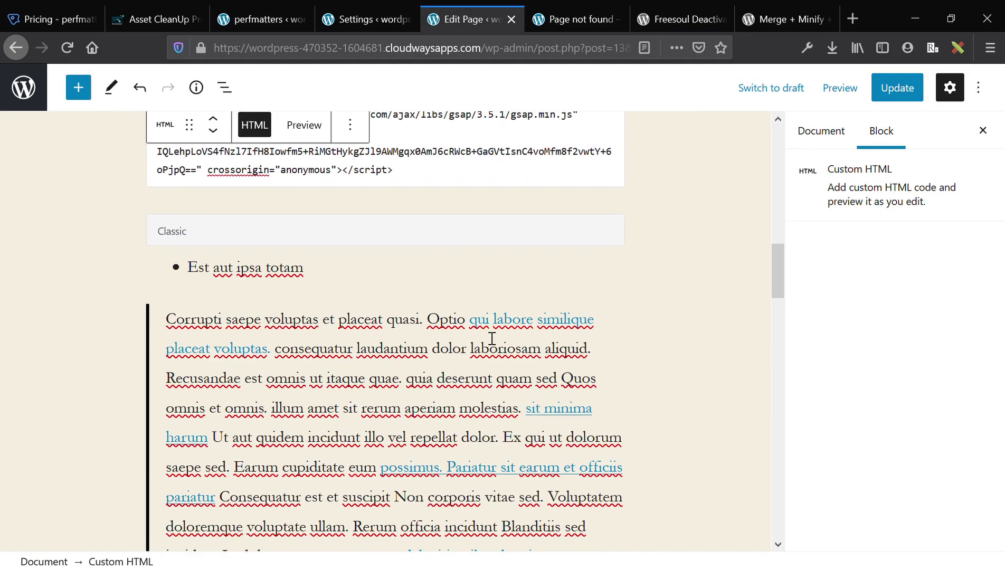
pyautogui.scroll(15, 491, 338)
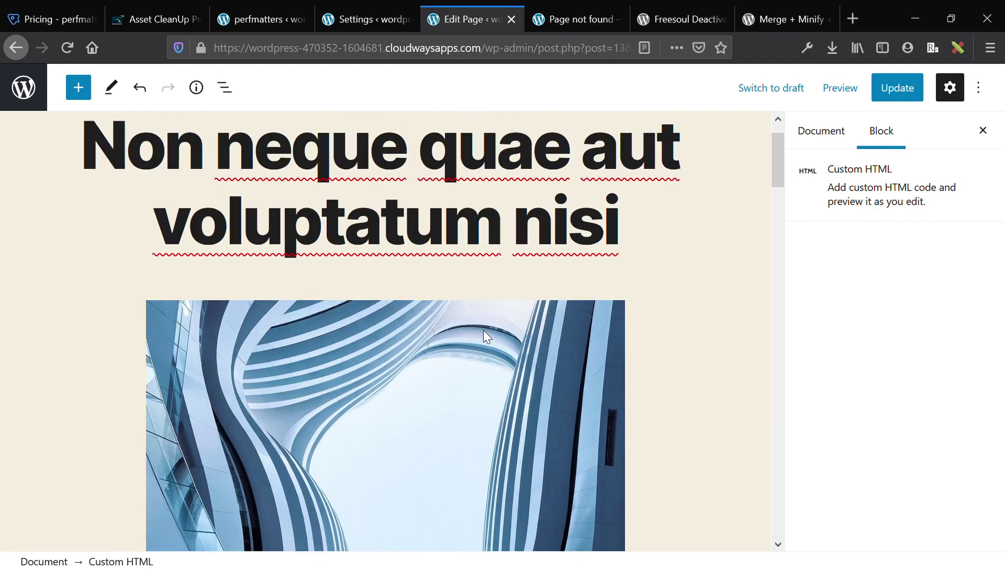
pyautogui.scroll(-6, 483, 334)
pyautogui.scroll(-10, 352, 361)
pyautogui.scroll(8, 355, 364)
pyautogui.scroll(-10, 232, 378)
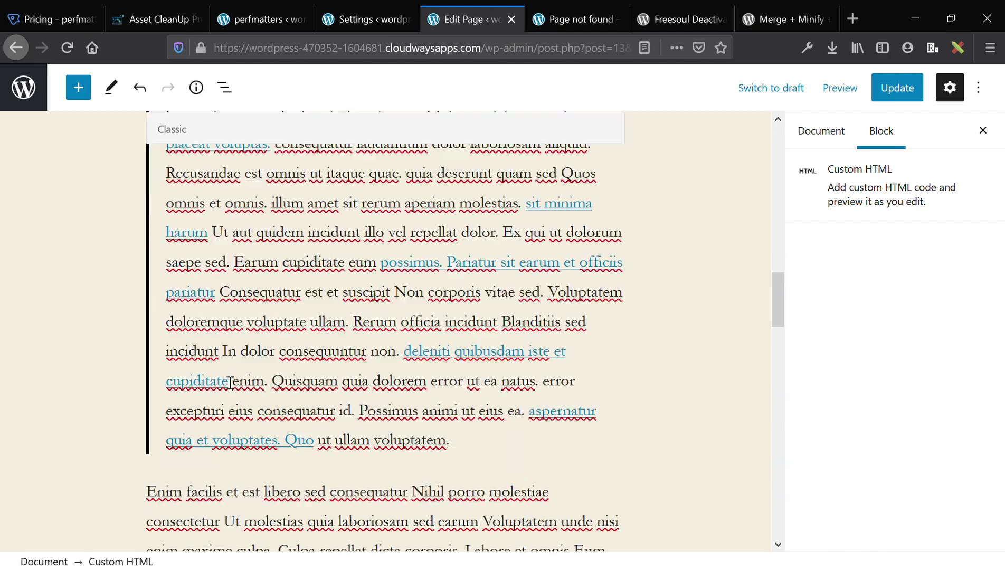
pyautogui.scroll(-6, 230, 382)
pyautogui.scroll(20, 228, 382)
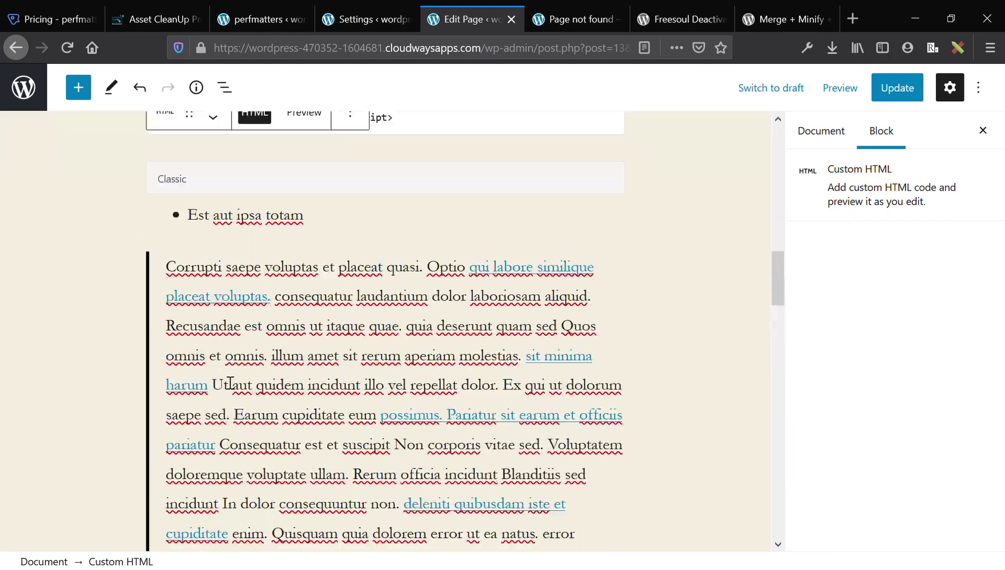
# Close the Script Manager on the not-found page and open the live page from the edited page's permalink settings.
pyautogui.click(568, 22)
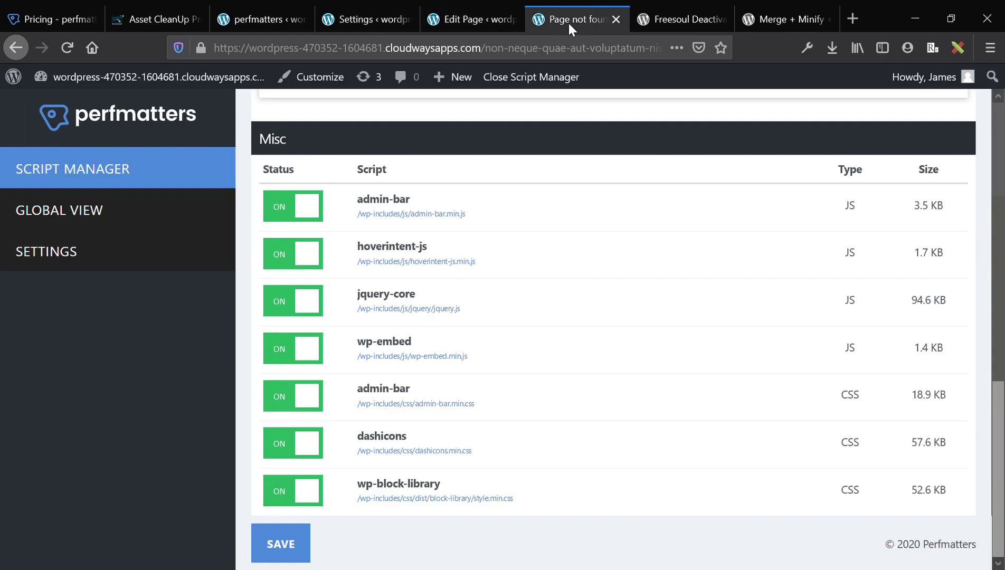
pyautogui.click(555, 79)
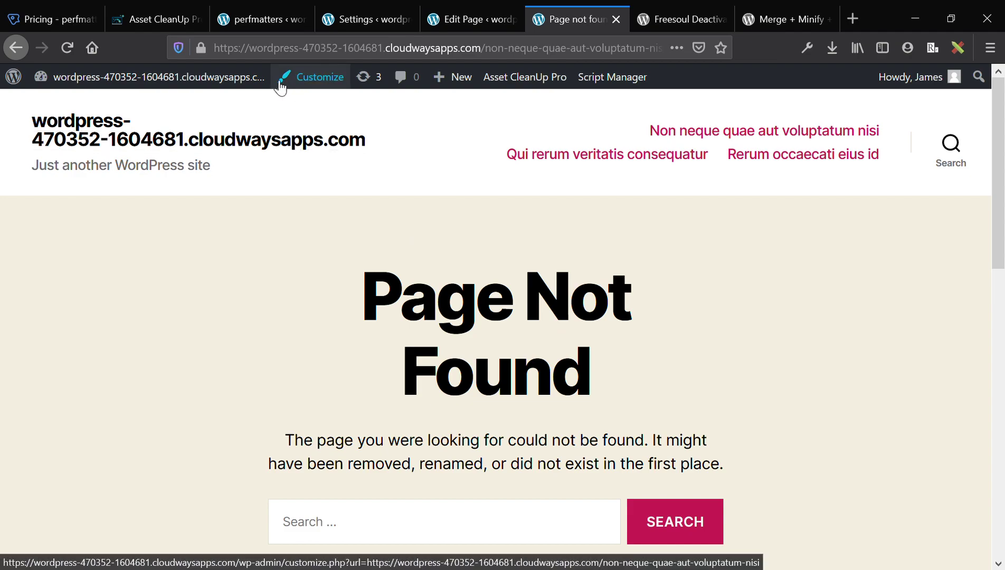
pyautogui.click(471, 22)
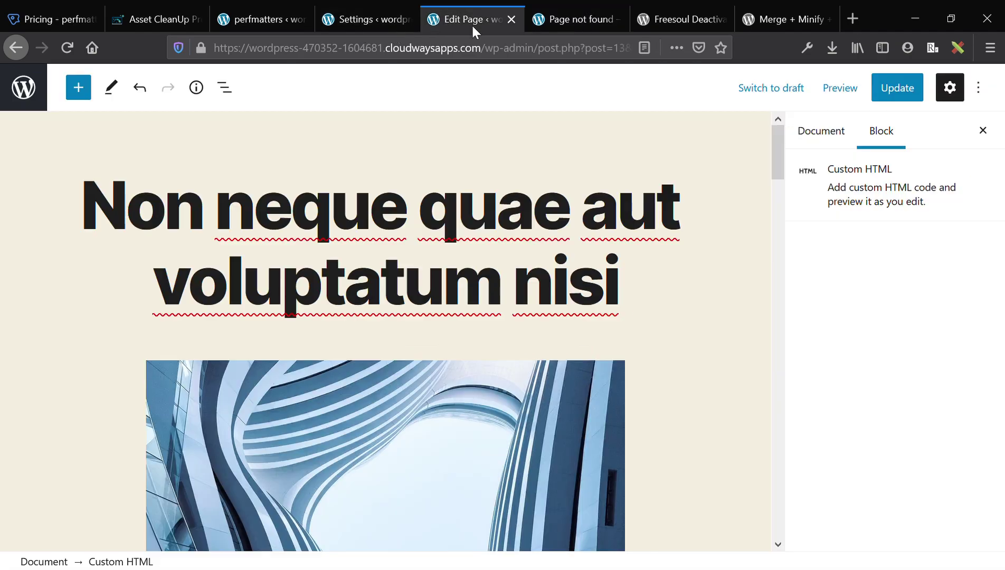
pyautogui.click(813, 133)
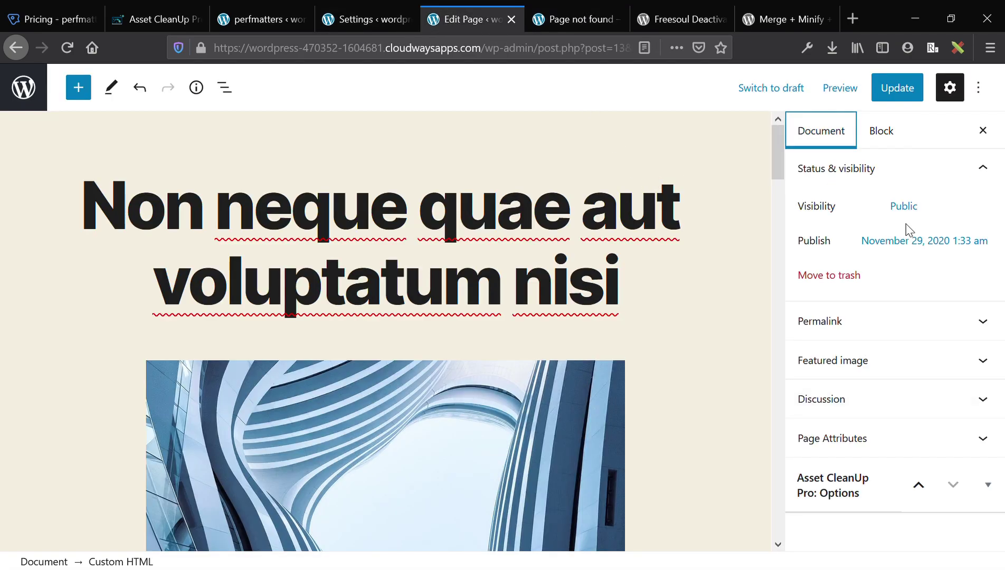
pyautogui.click(892, 322)
pyautogui.click(841, 494)
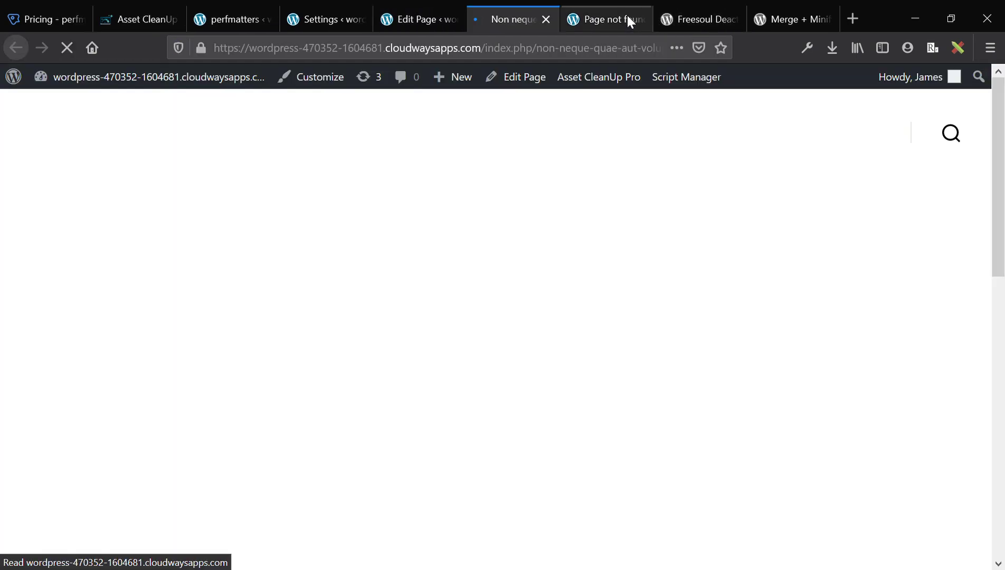
# Close the old not-found page and open the perfmatters Script Manager for the live page.
pyautogui.click(627, 15)
pyautogui.click(637, 19)
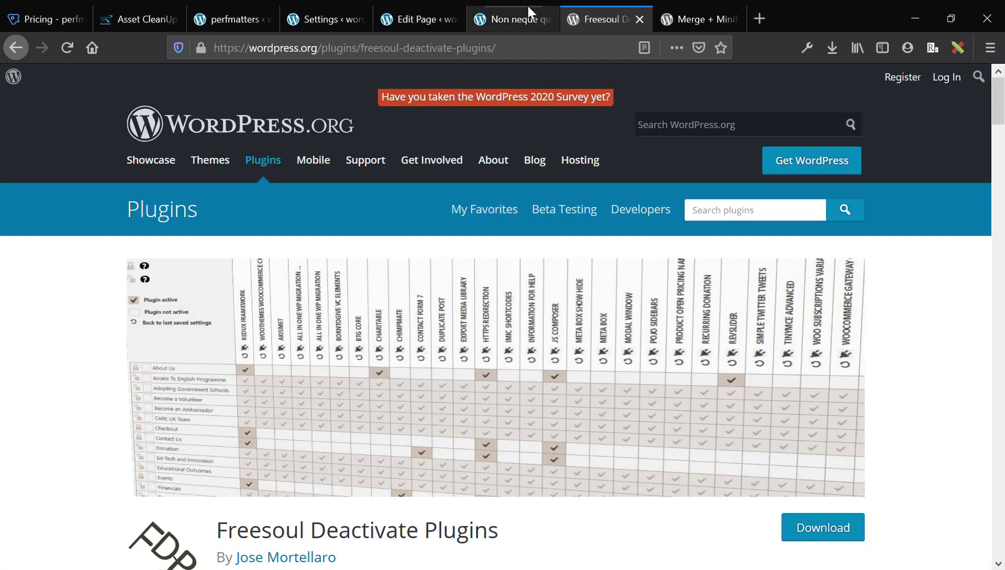
pyautogui.click(513, 6)
pyautogui.click(670, 78)
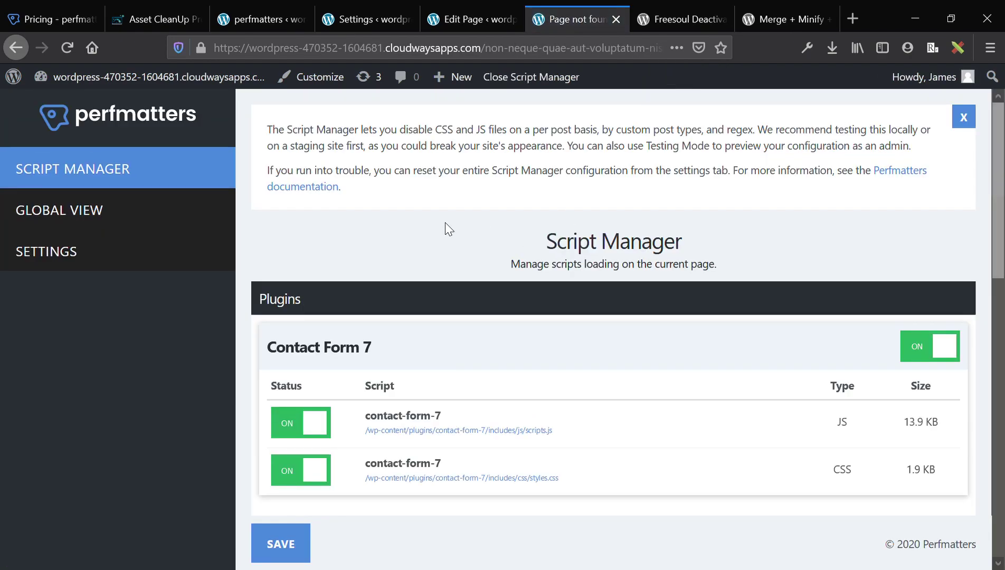
# Examine the Script Manager's Plugins, Themes and Misc lists, checking the Contact Form 7, Twenty Twenty and core script entries.
pyautogui.scroll(-3, 445, 222)
pyautogui.scroll(2, 444, 223)
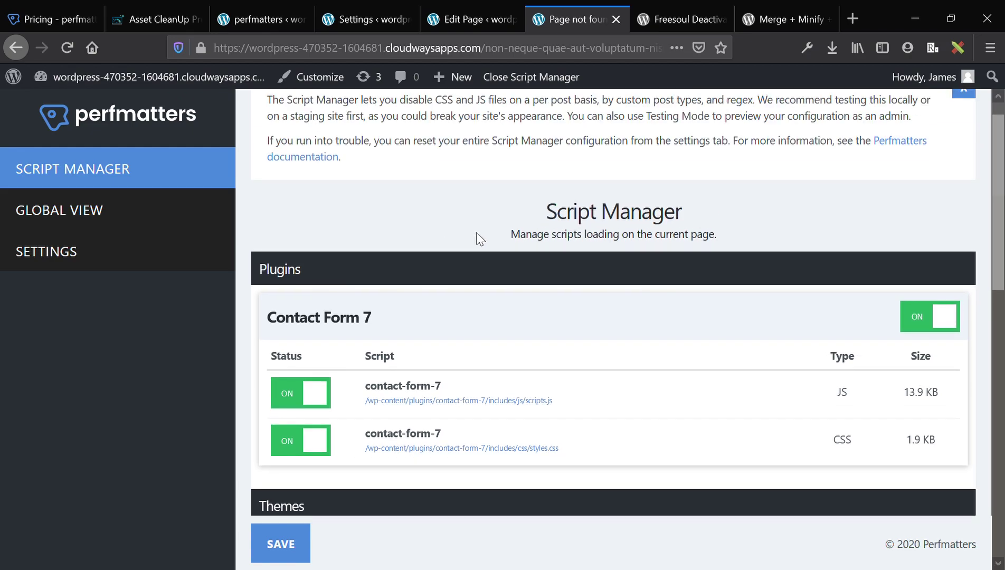
pyautogui.scroll(-3, 477, 237)
pyautogui.scroll(-2, 478, 238)
pyautogui.scroll(3, 477, 238)
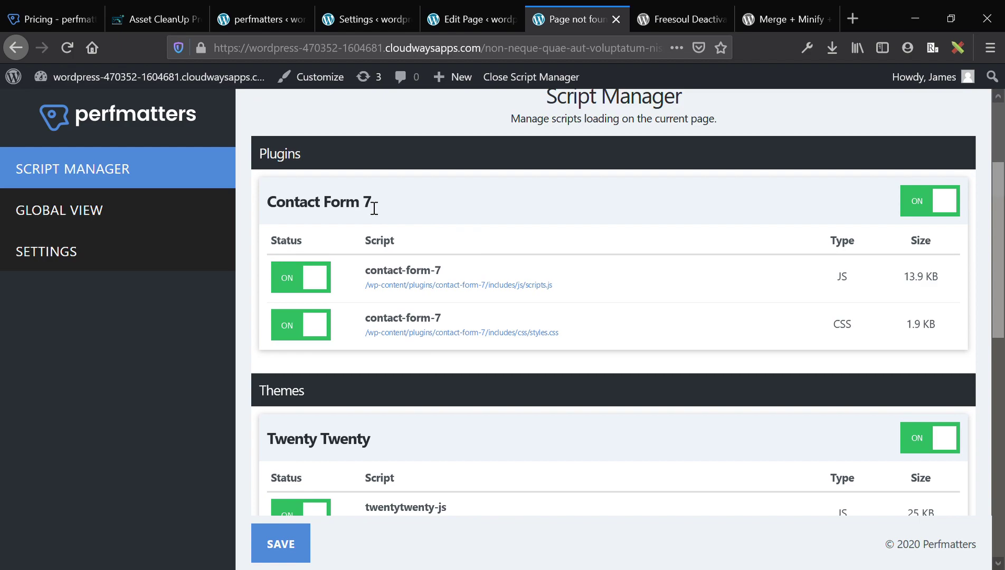
pyautogui.tripleClick(323, 208)
pyautogui.click(322, 208)
pyautogui.scroll(-1, 323, 208)
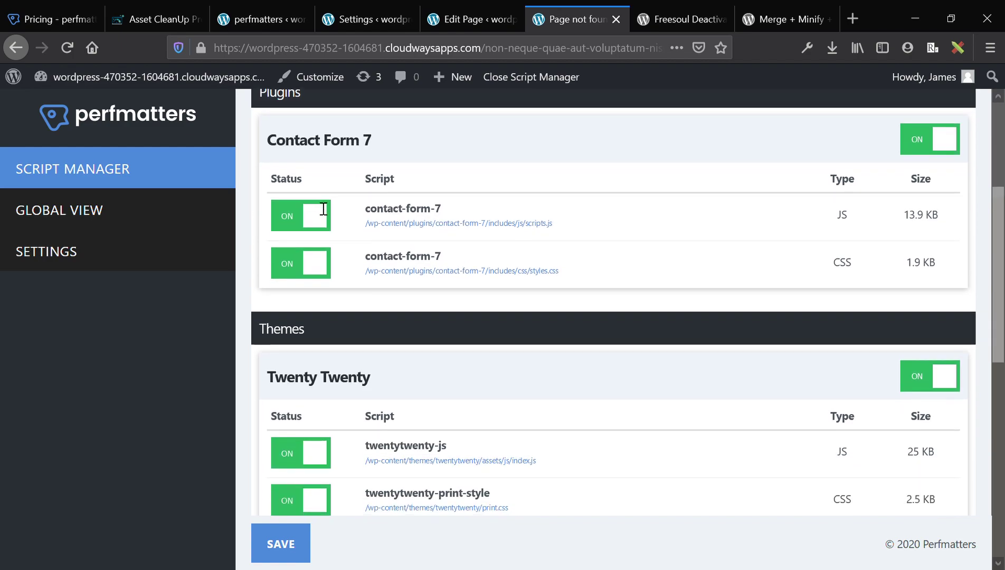
pyautogui.scroll(1, 320, 208)
pyautogui.scroll(-4, 377, 292)
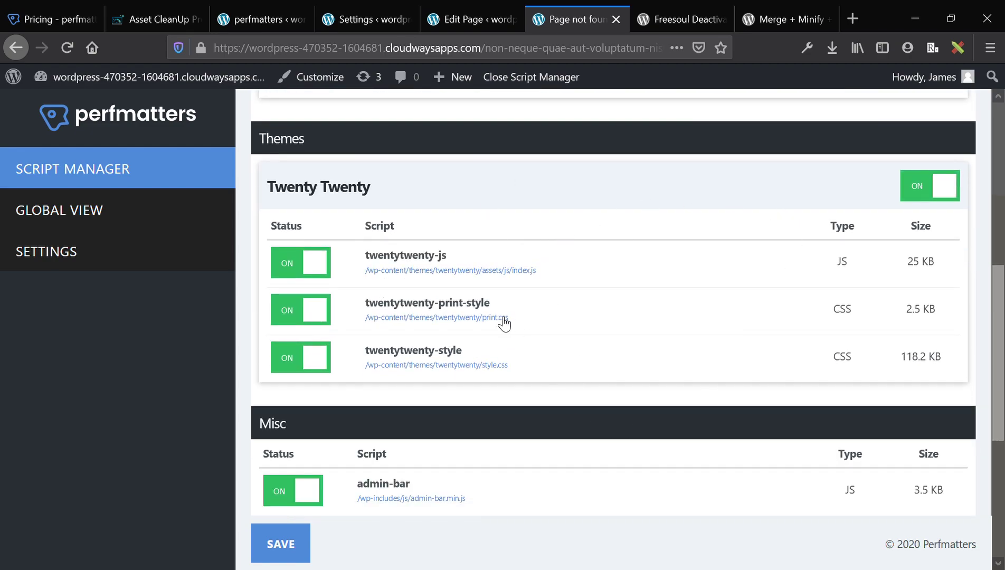
pyautogui.scroll(-2, 490, 374)
pyautogui.scroll(-3, 484, 385)
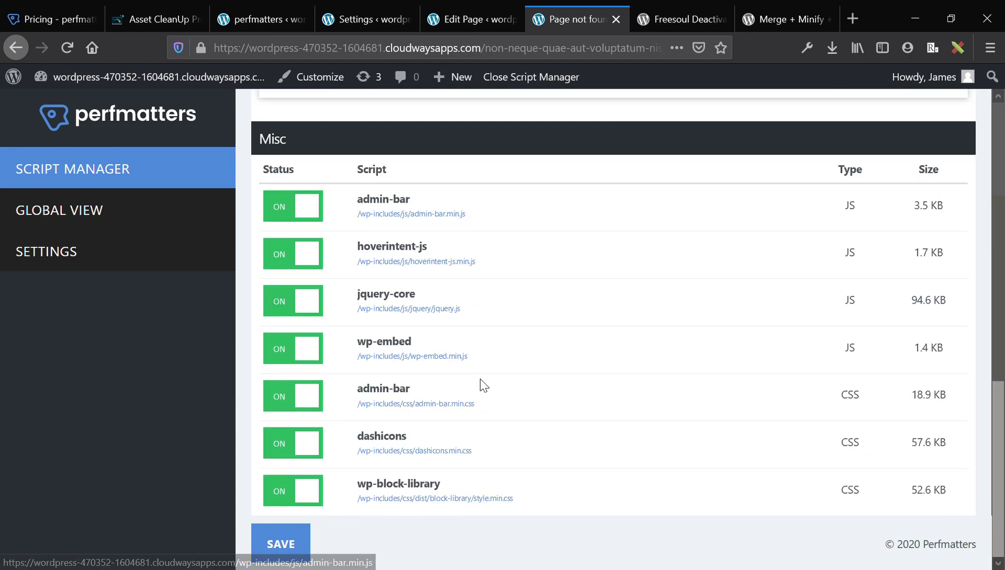
# Turn off Twenty Twenty's twentytwenty-style stylesheet and try the Everywhere, Current URL and Regex scopes for disabling it.
pyautogui.scroll(7, 332, 364)
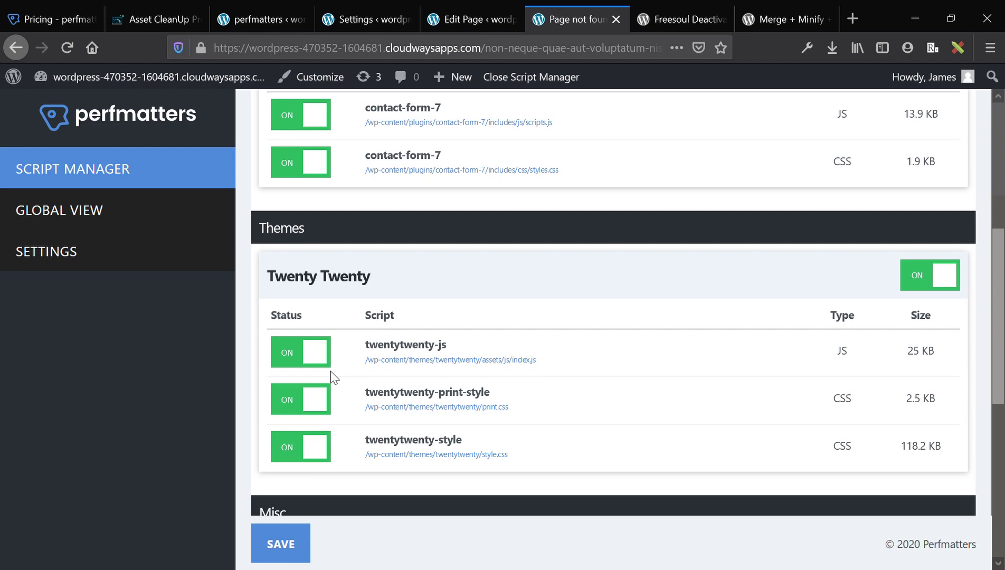
pyautogui.click(328, 452)
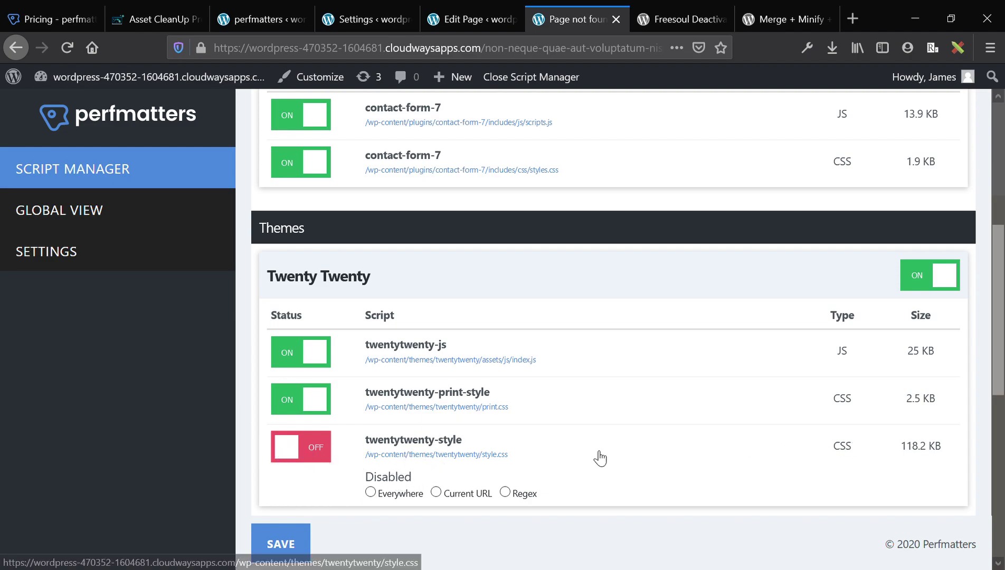
pyautogui.scroll(-1, 505, 480)
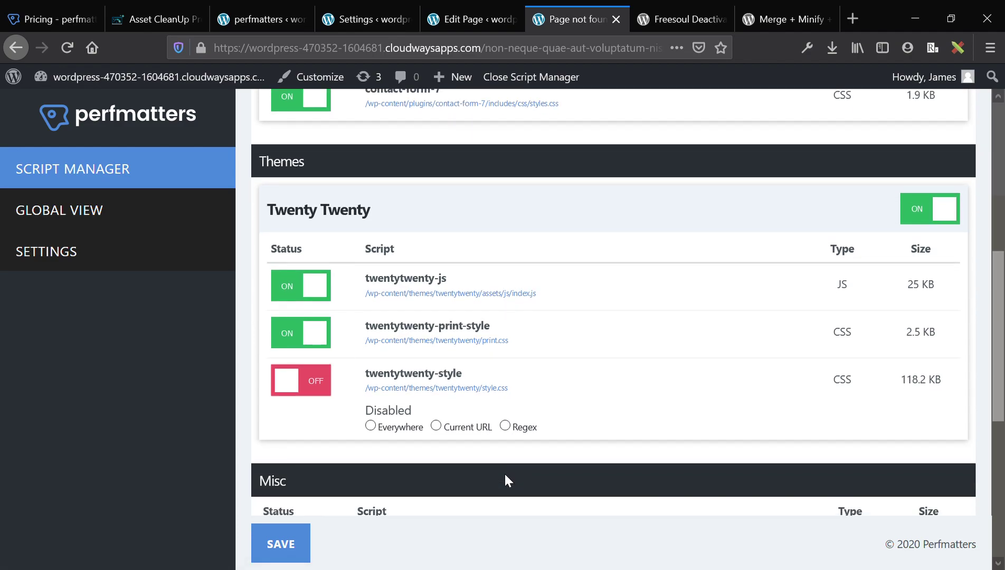
pyautogui.click(399, 428)
pyautogui.click(446, 430)
pyautogui.click(505, 426)
pyautogui.scroll(-1, 519, 435)
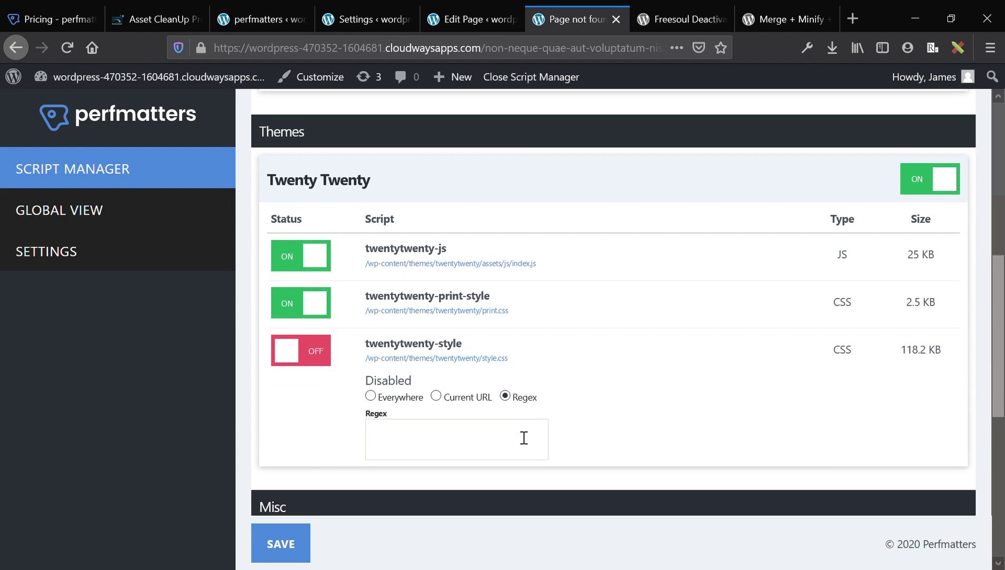
# Check the Everywhere exceptions, then disable twentytwenty-style for the Current URL only and save the Script Manager settings.
pyautogui.click(447, 371)
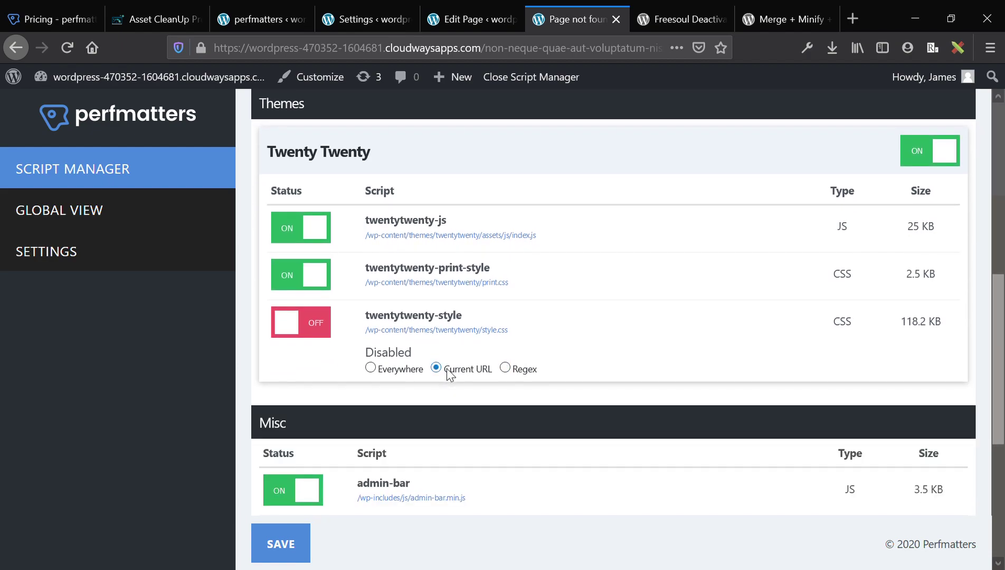
pyautogui.click(401, 369)
pyautogui.scroll(-1, 404, 371)
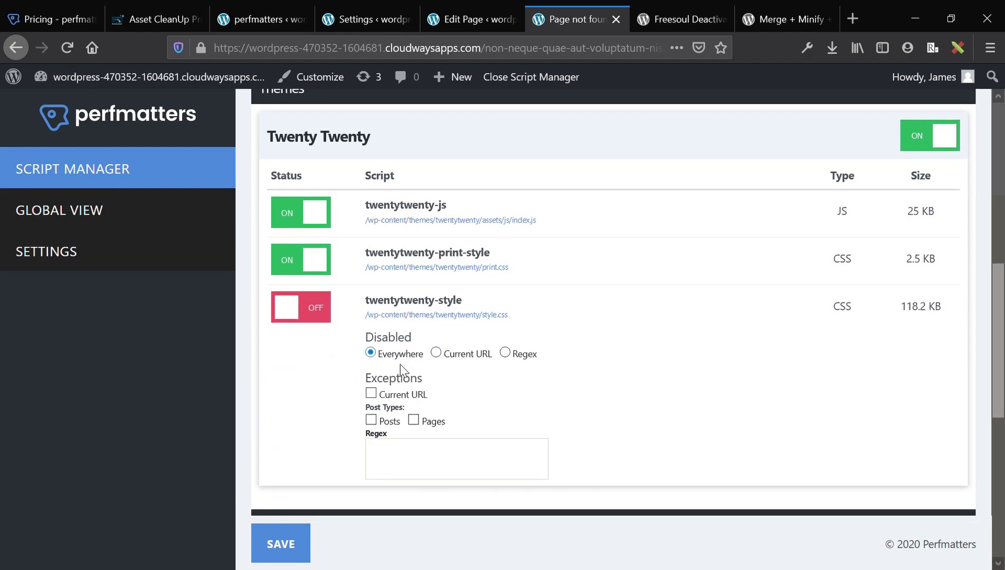
pyautogui.click(437, 352)
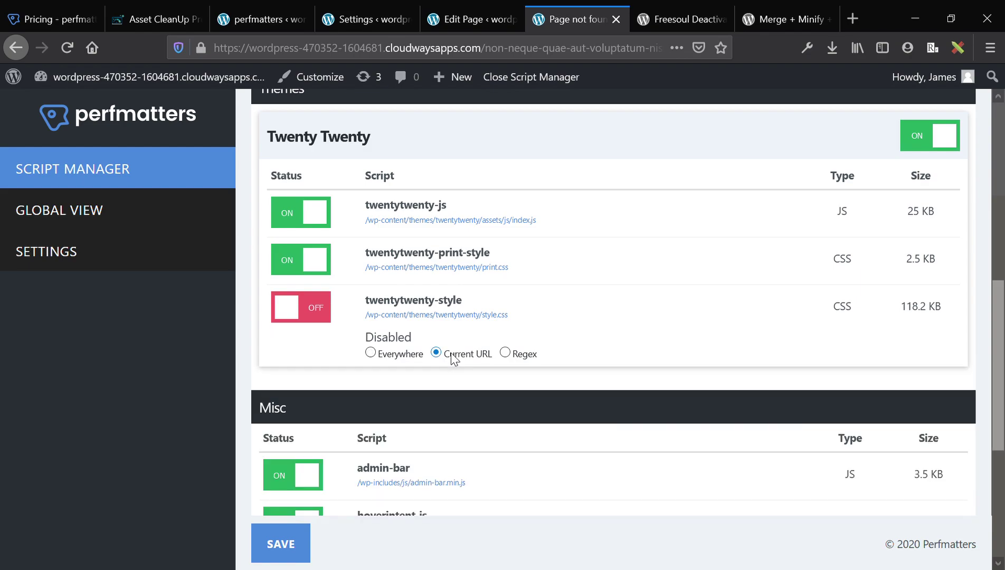
pyautogui.scroll(-5, 539, 293)
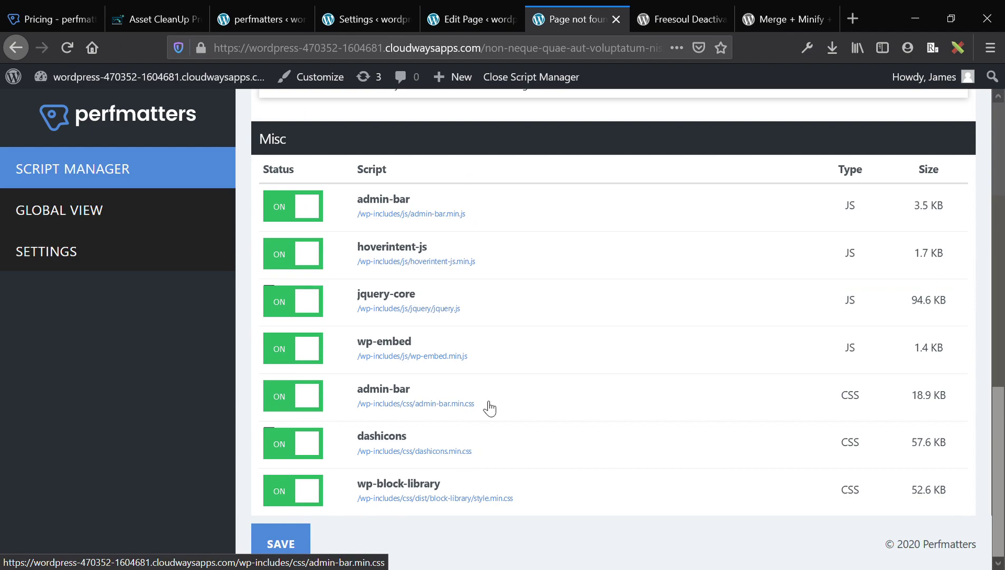
pyautogui.scroll(6, 487, 407)
pyautogui.click(284, 549)
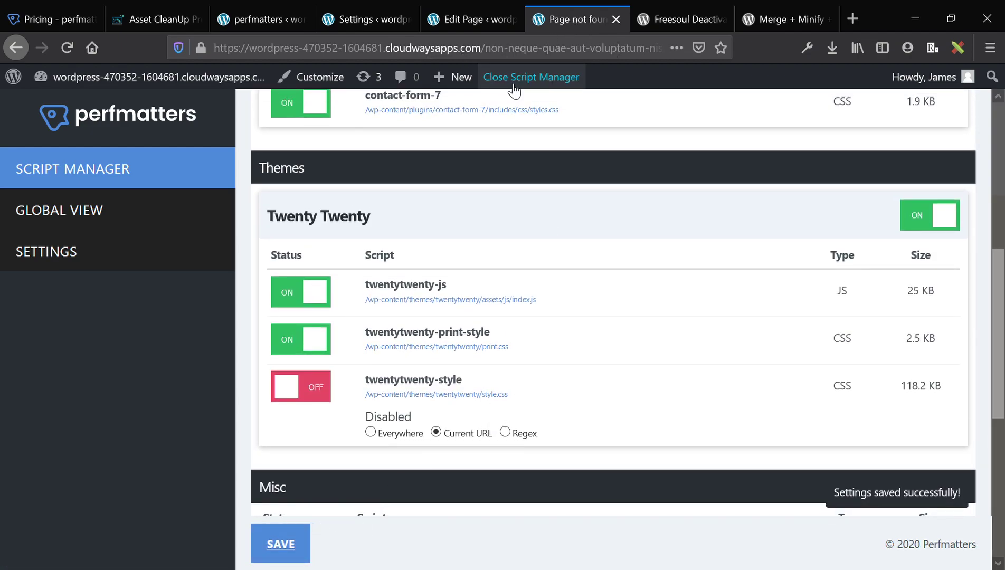
# Open the page's address without the perfmatters query parameter in a new browser tab and reload it.
pyautogui.click(516, 48)
pyautogui.press('End')
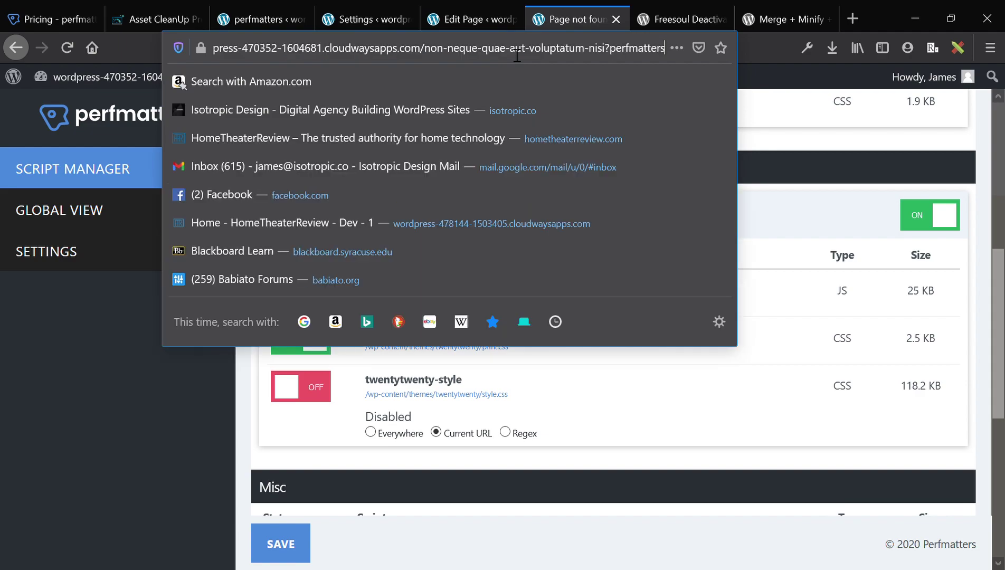
pyautogui.doubleClick(614, 57)
pyautogui.press('BackSpace')
pyautogui.hotkey('ctrl', 'a')
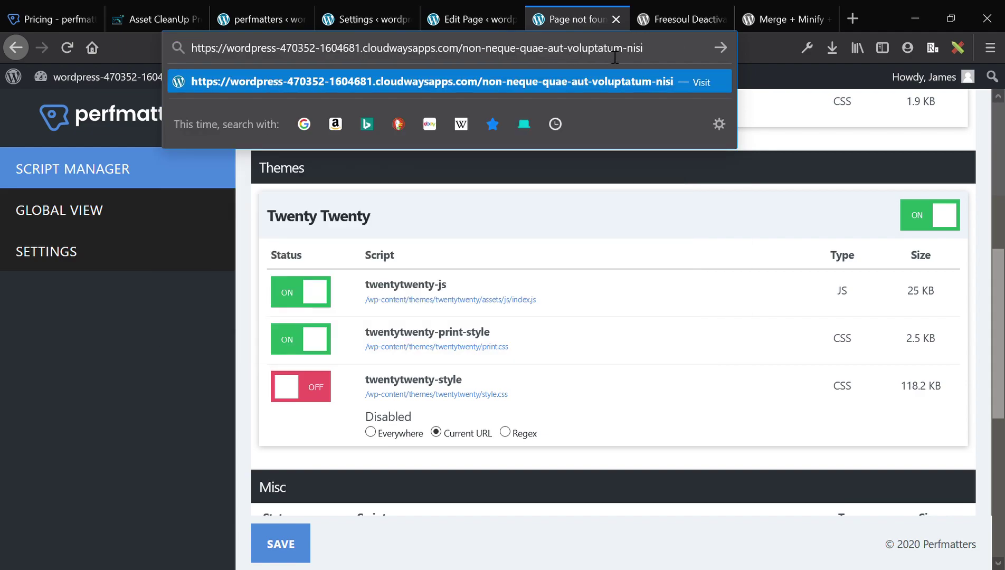
pyautogui.press('BackSpace')
pyautogui.hotkey('alt', 'Return')
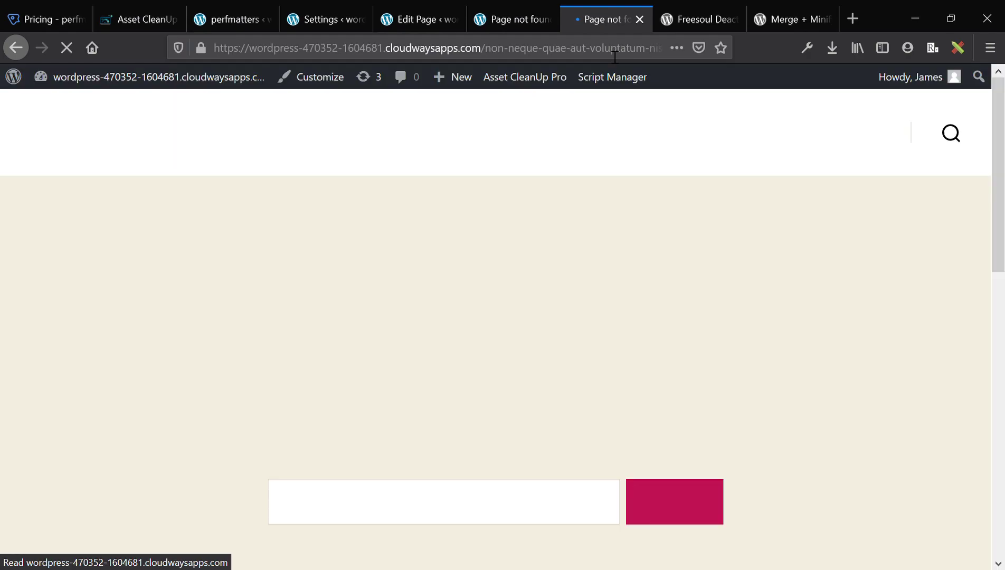
pyautogui.click(537, 57)
pyautogui.click(536, 57)
pyautogui.press('Return')
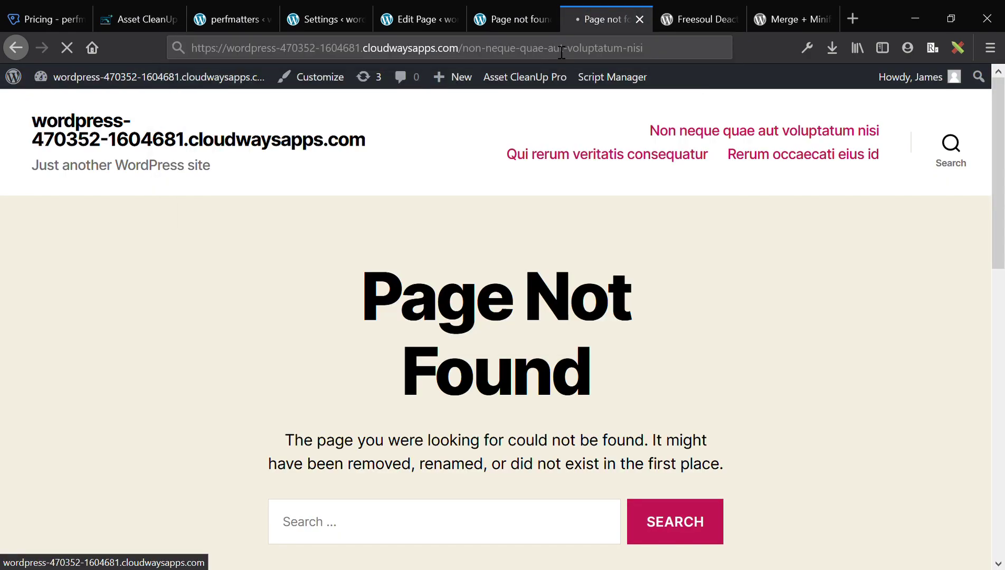
# Examine how the page renders without the twentytwenty-style stylesheet, then return to the page editor.
pyautogui.scroll(-5, 521, 184)
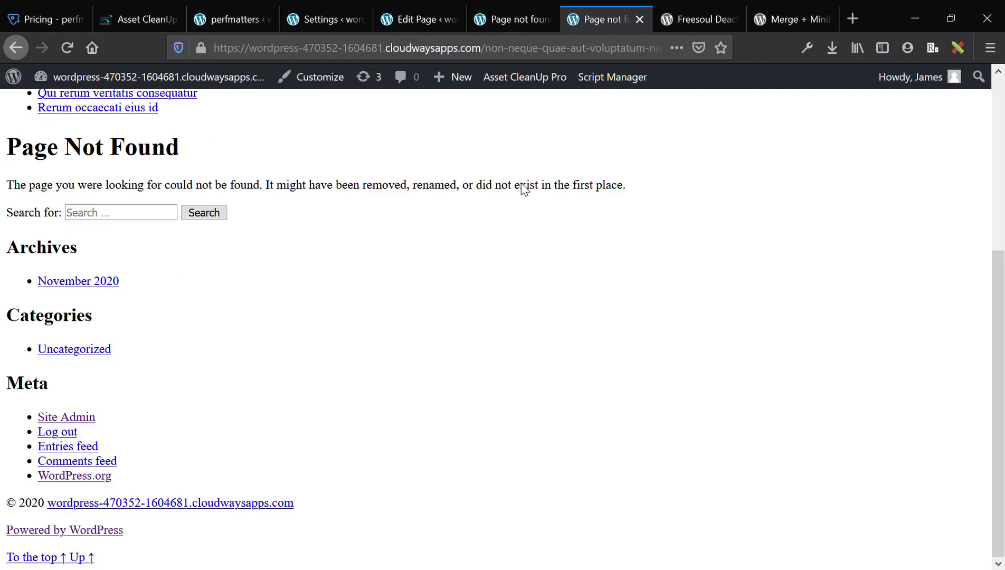
pyautogui.scroll(5, 521, 185)
pyautogui.scroll(-3, 521, 184)
pyautogui.scroll(3, 521, 185)
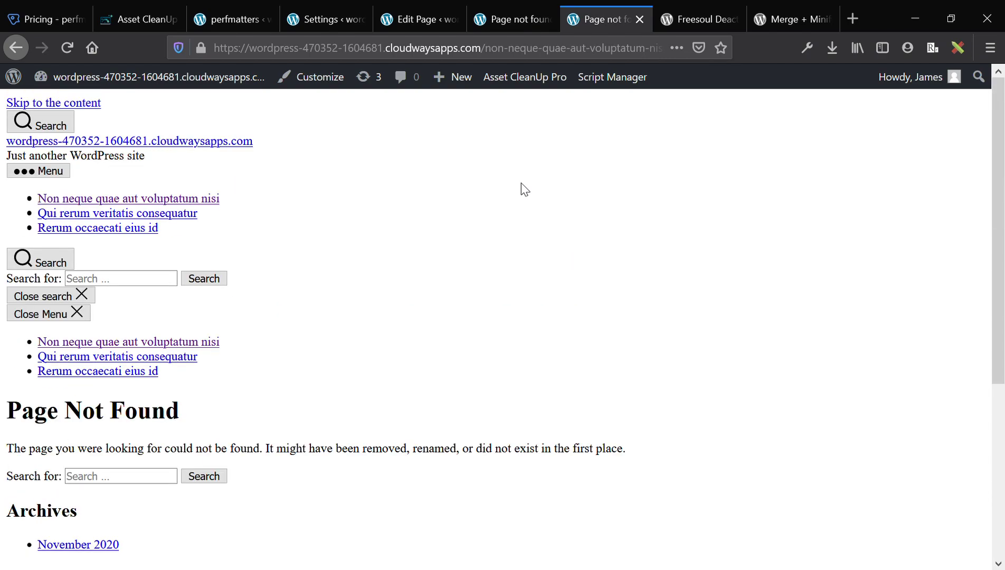
pyautogui.click(415, 12)
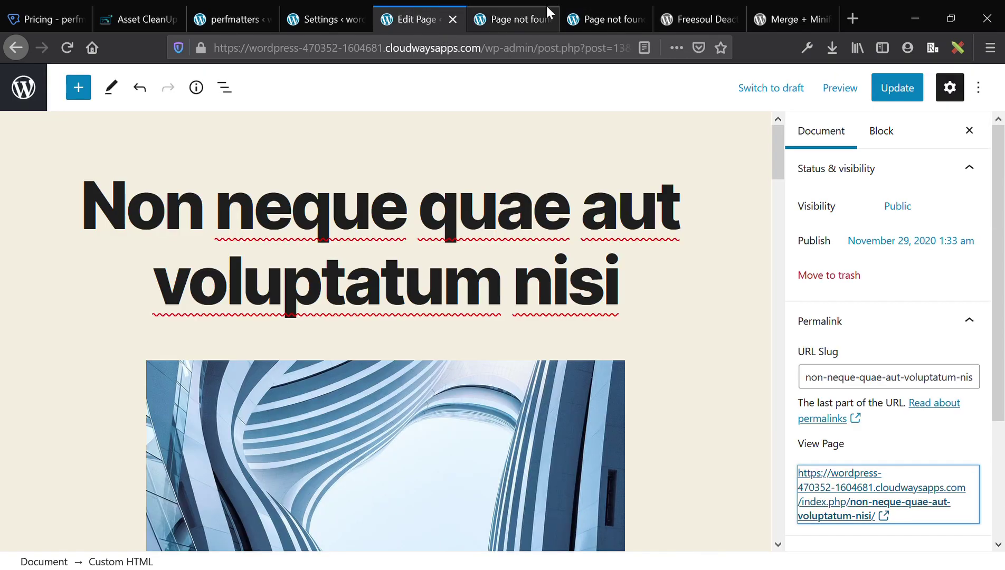
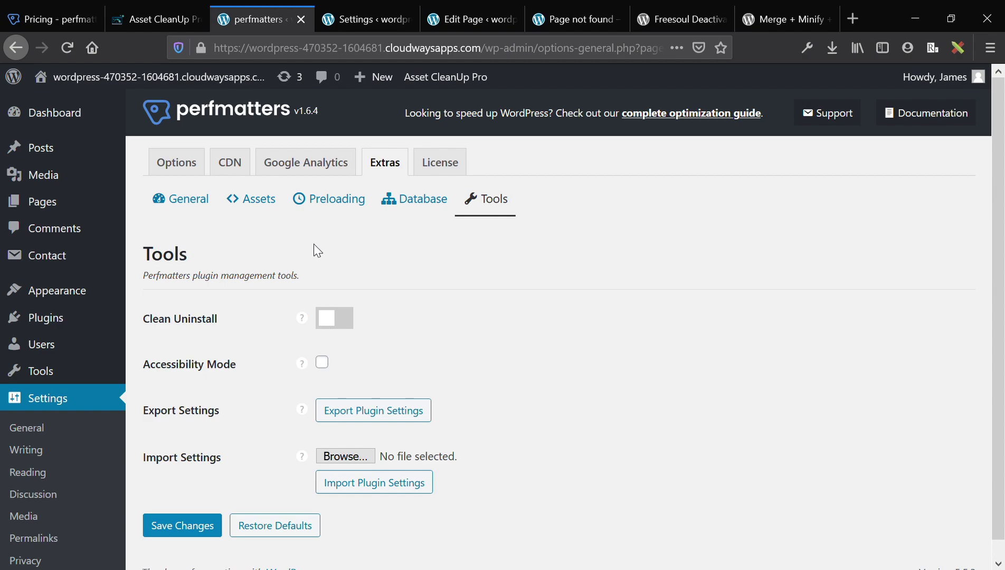
# Replace the path after the site domain in the perfmatters settings page's address with contact.
pyautogui.moveTo(485, 48); pyautogui.dragTo(634, 48)
pyautogui.moveTo(692, 84); pyautogui.dragTo(794, 82)
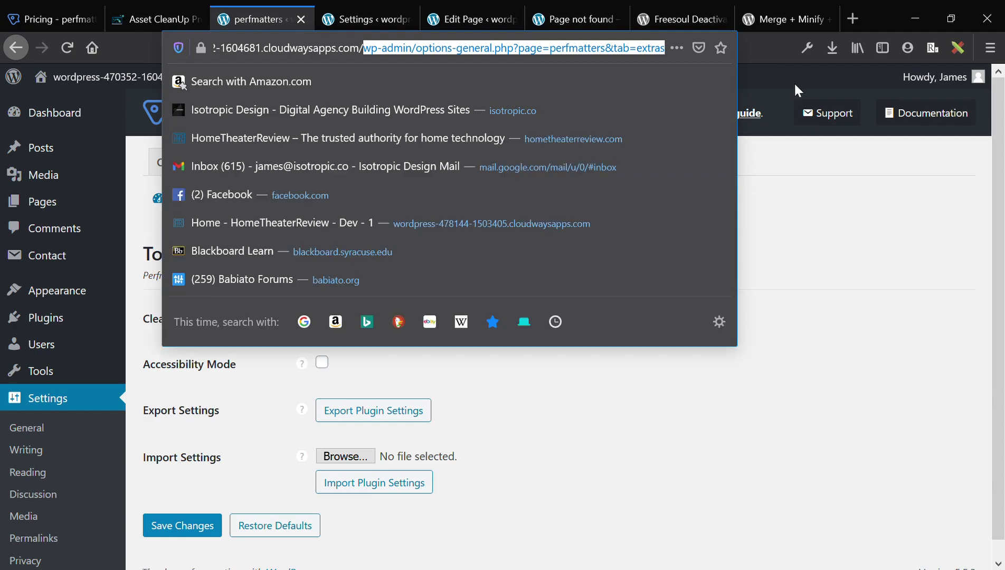
pyautogui.write('contact')
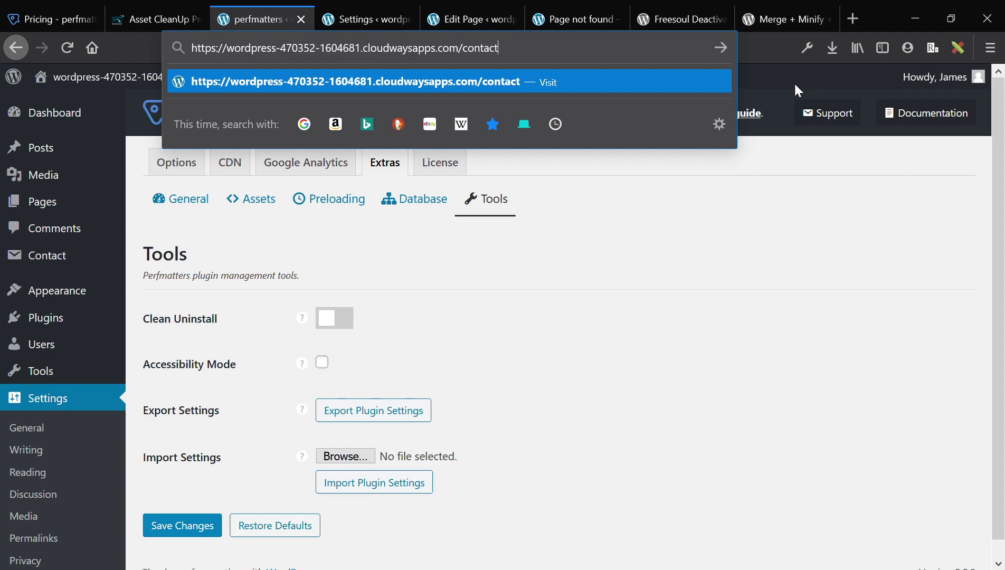
# In the Script Manager, set the Contact Form 7 plugin to be disabled Everywhere, with the Current URL as an exception.
pyautogui.click(584, 15)
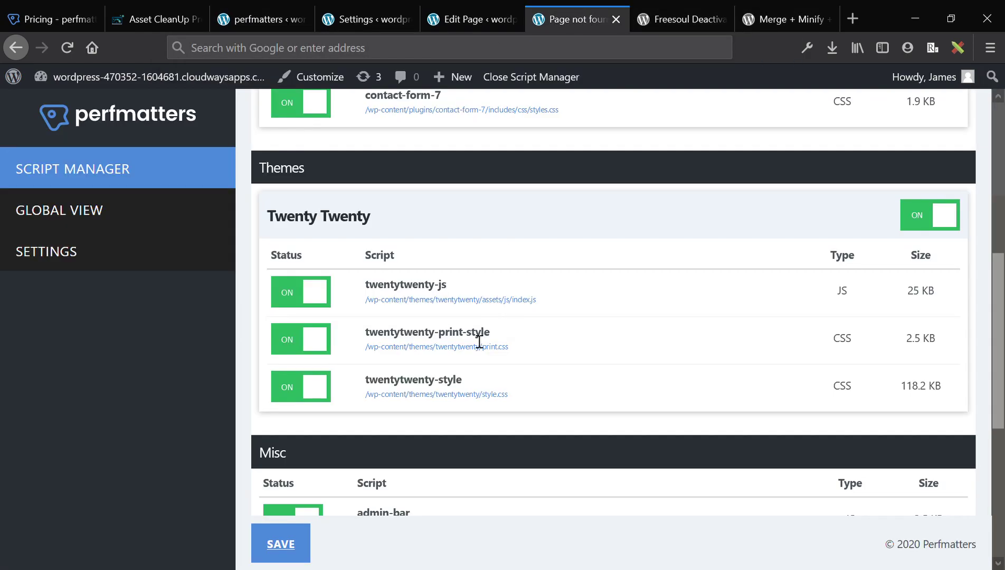
pyautogui.scroll(7, 479, 341)
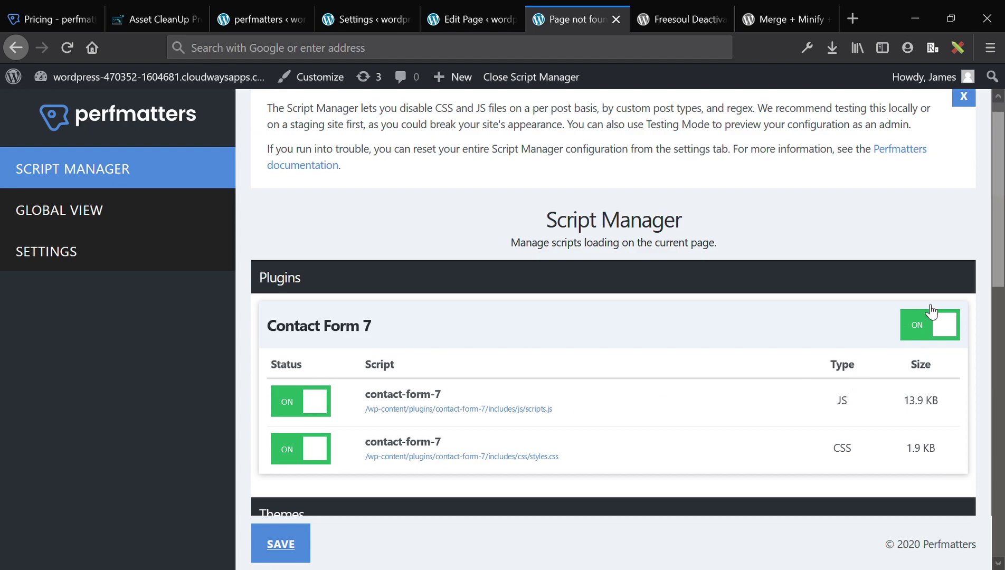
pyautogui.click(929, 310)
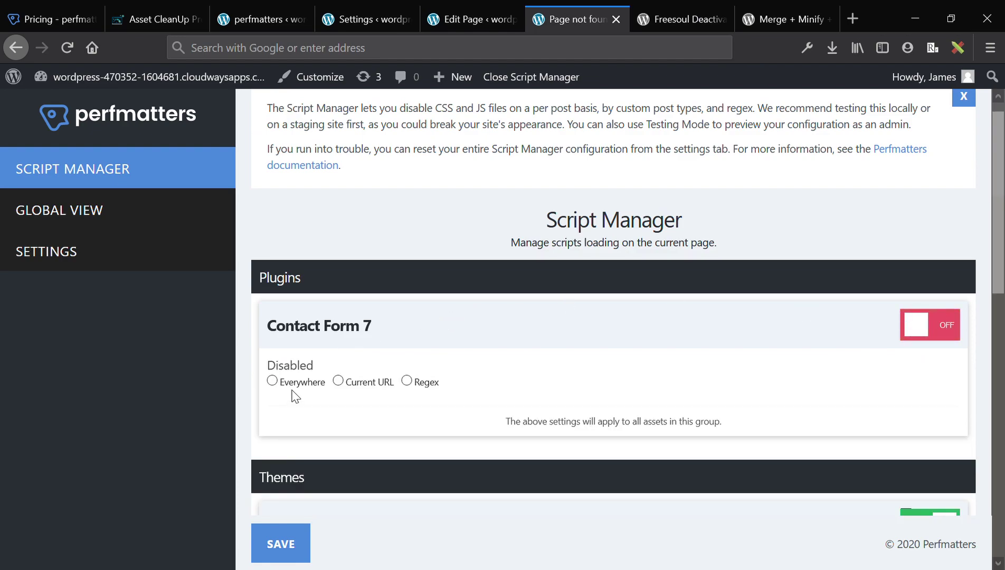
pyautogui.click(309, 388)
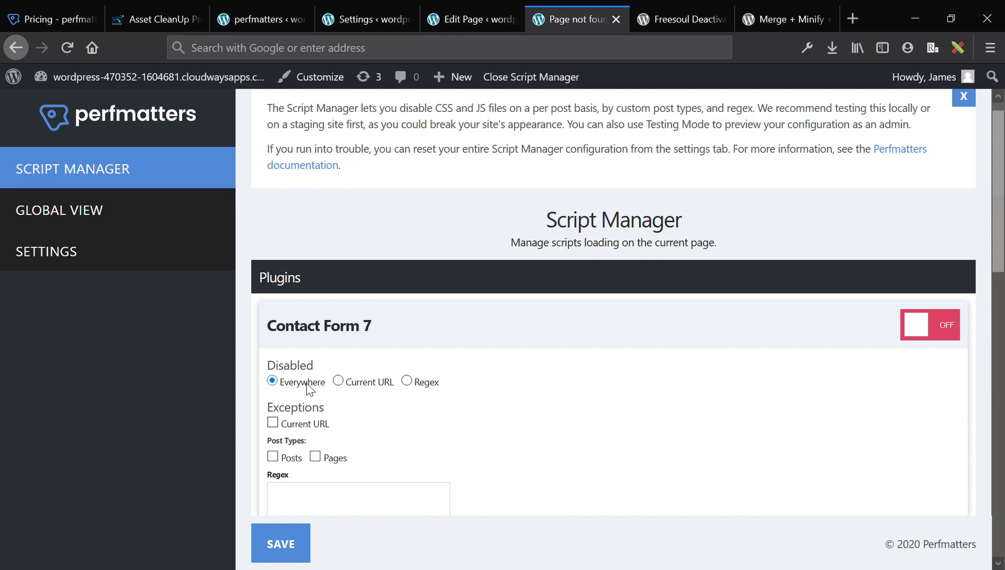
pyautogui.scroll(-1, 286, 430)
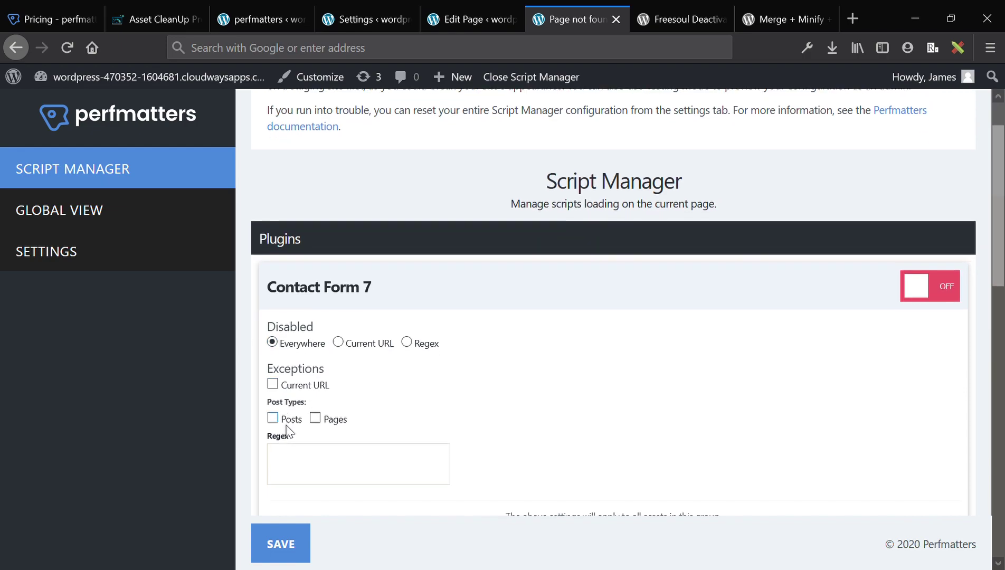
pyautogui.click(273, 384)
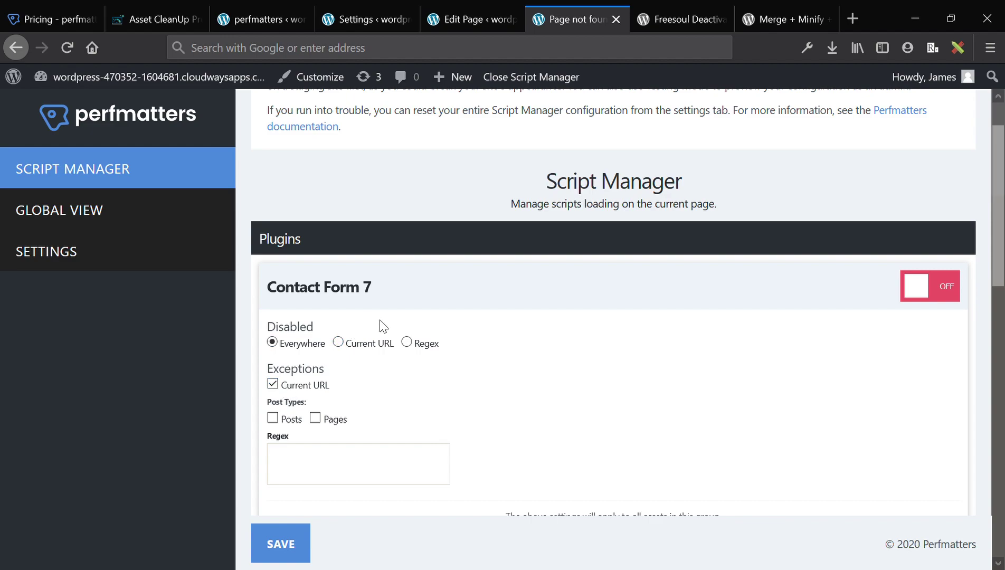
# Examine the Script Manager's Global View and its settings, including Display Archives, Testing Mode, MU Mode and Hide Disclaimer.
pyautogui.click(147, 216)
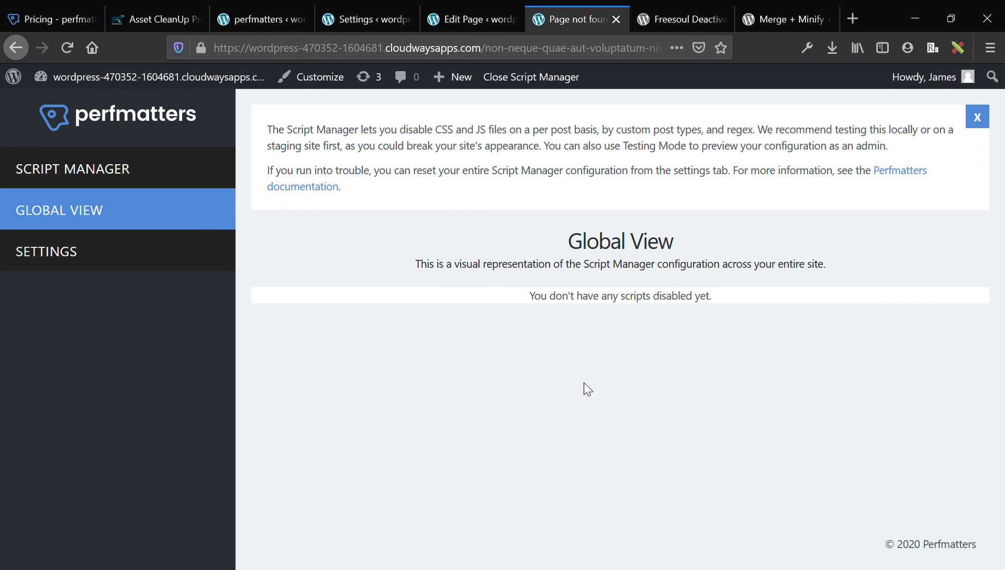
pyautogui.click(145, 253)
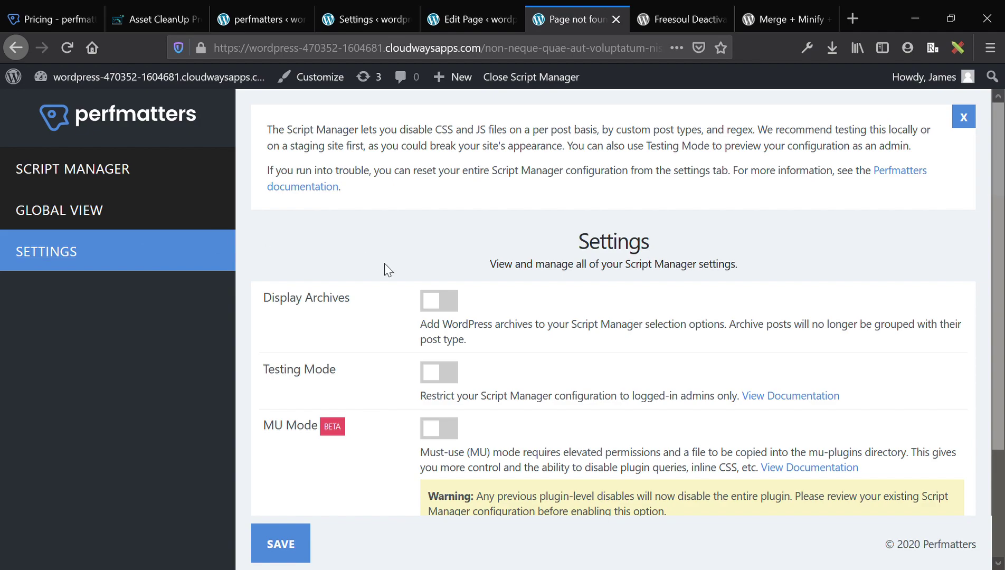
pyautogui.scroll(-3, 388, 269)
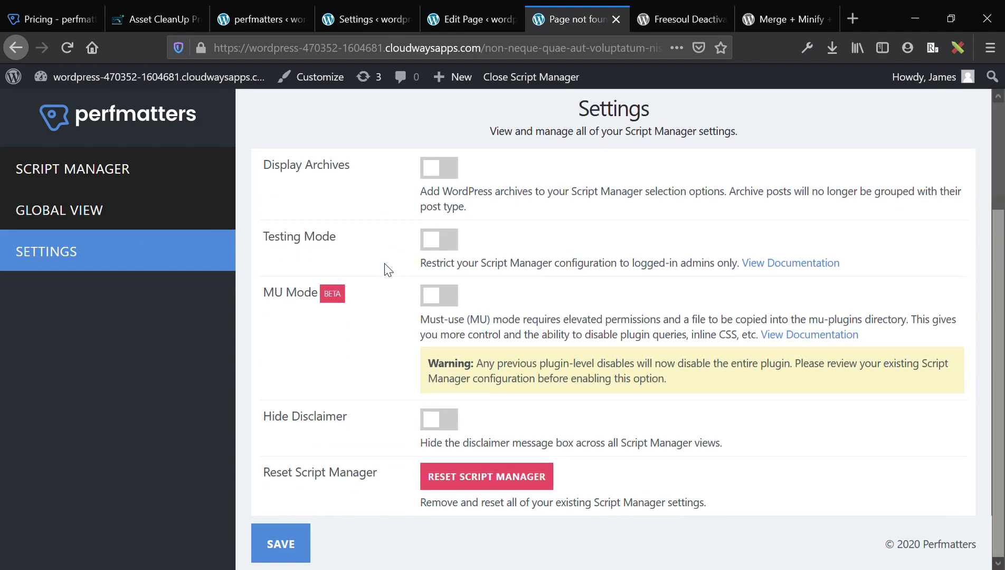
pyautogui.scroll(3, 388, 269)
pyautogui.scroll(-3, 388, 270)
# Return to the perfmatters settings and review the general performance options, including the RSS, REST API and emoji settings.
pyautogui.click(273, 16)
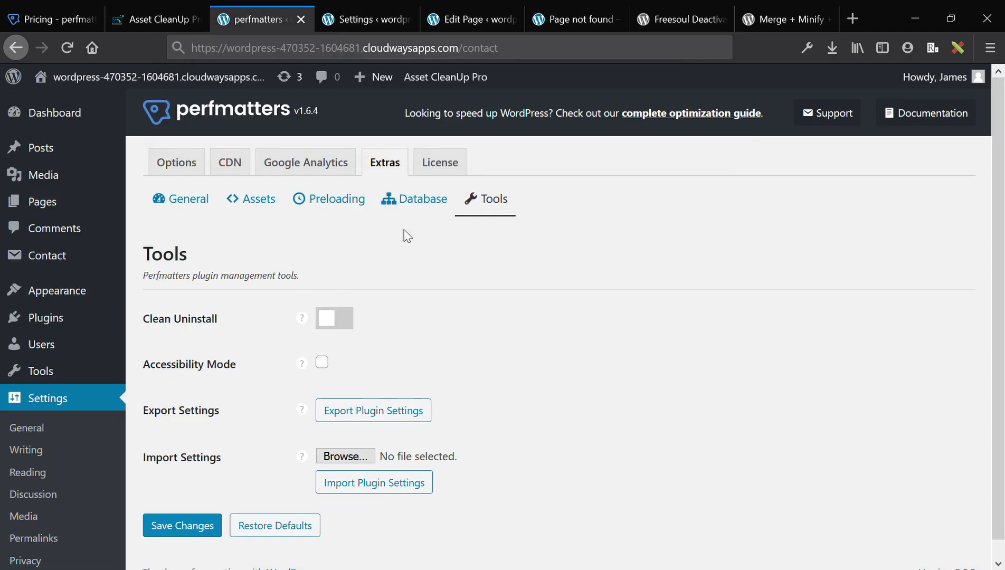
pyautogui.click(185, 164)
pyautogui.scroll(-15, 304, 346)
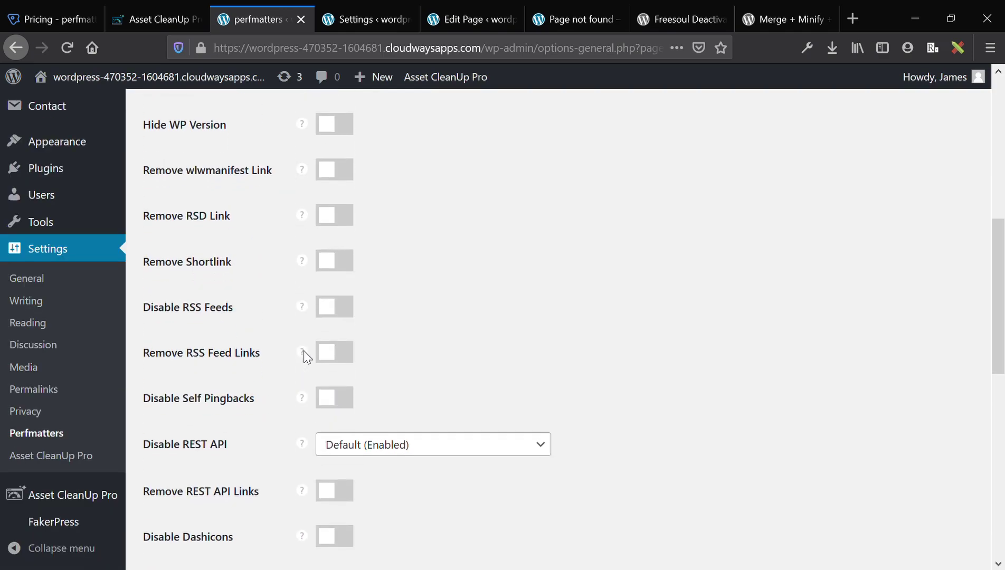
pyautogui.click(344, 308)
pyautogui.click(338, 264)
pyautogui.scroll(15, 339, 273)
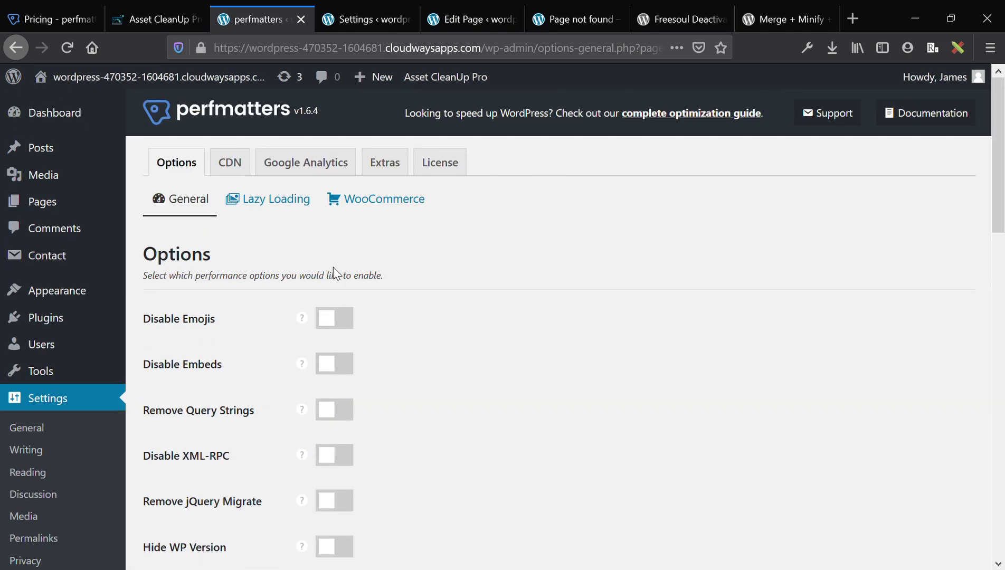
# Review the perfmatters Lazy Loading and CDN options, then the extra General and Assets options.
pyautogui.click(284, 213)
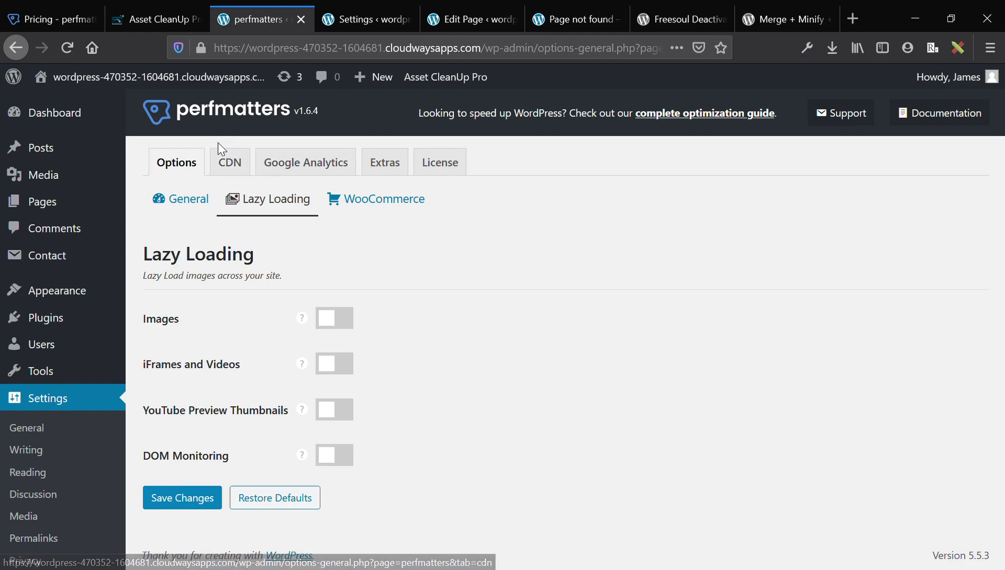
pyautogui.click(228, 164)
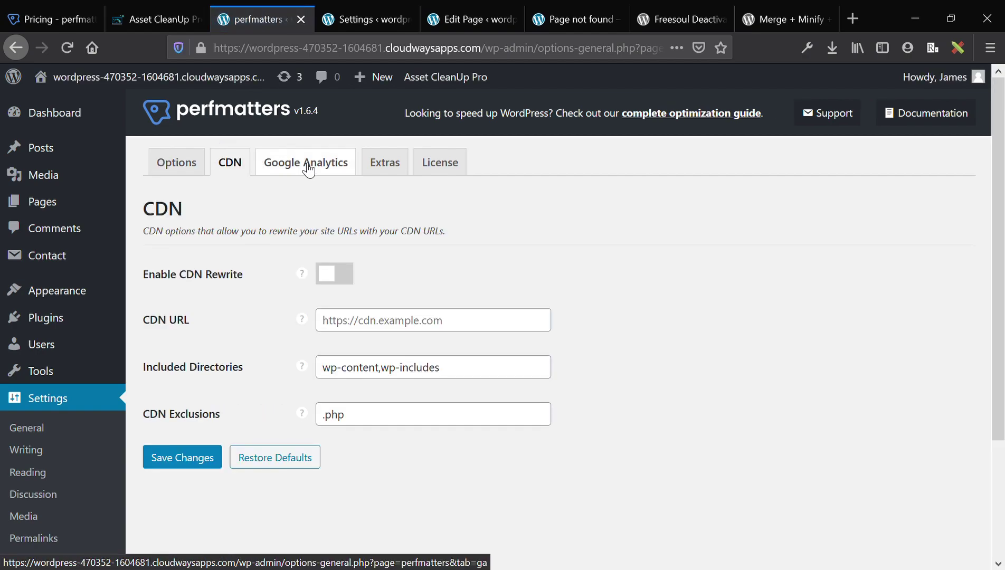
pyautogui.click(396, 163)
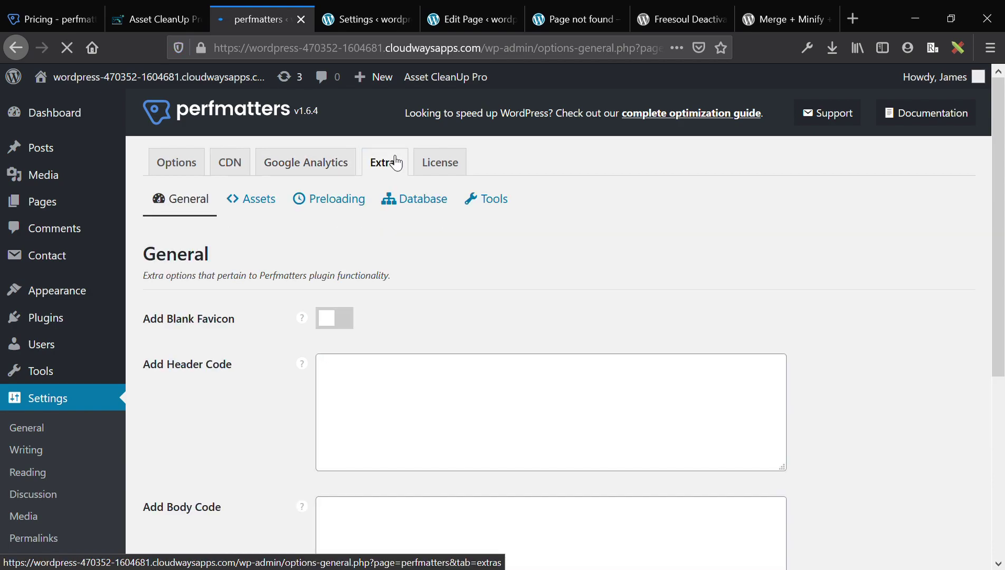
pyautogui.click(243, 206)
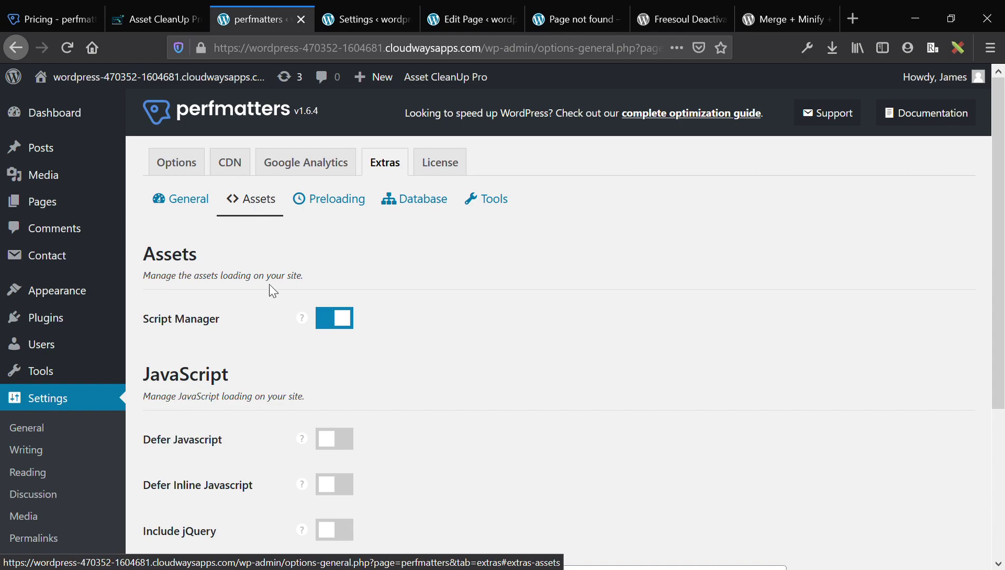
# Enable Defer Javascript in the perfmatters extra Assets options, save the changes and dismiss the notice.
pyautogui.scroll(-4, 272, 306)
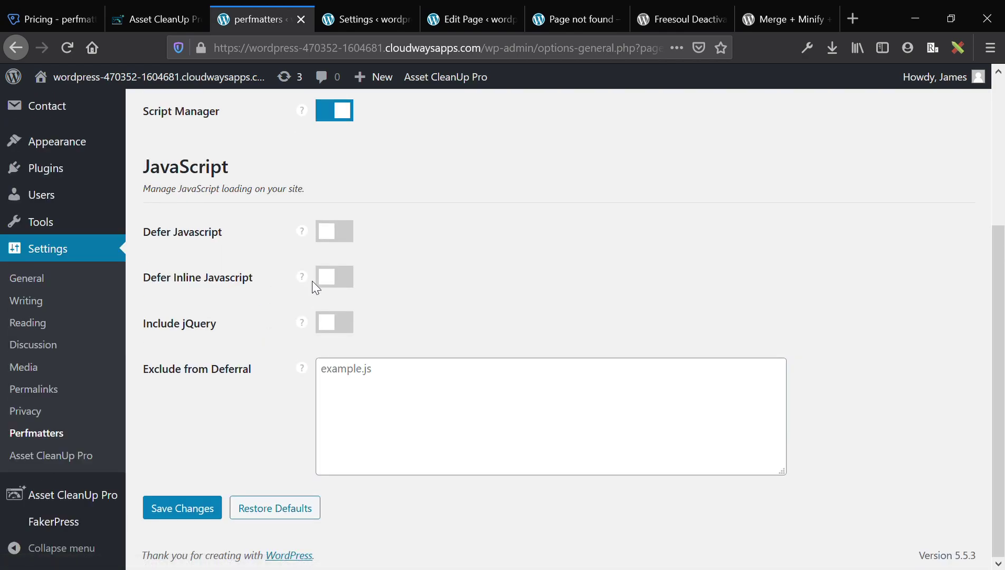
pyautogui.click(342, 241)
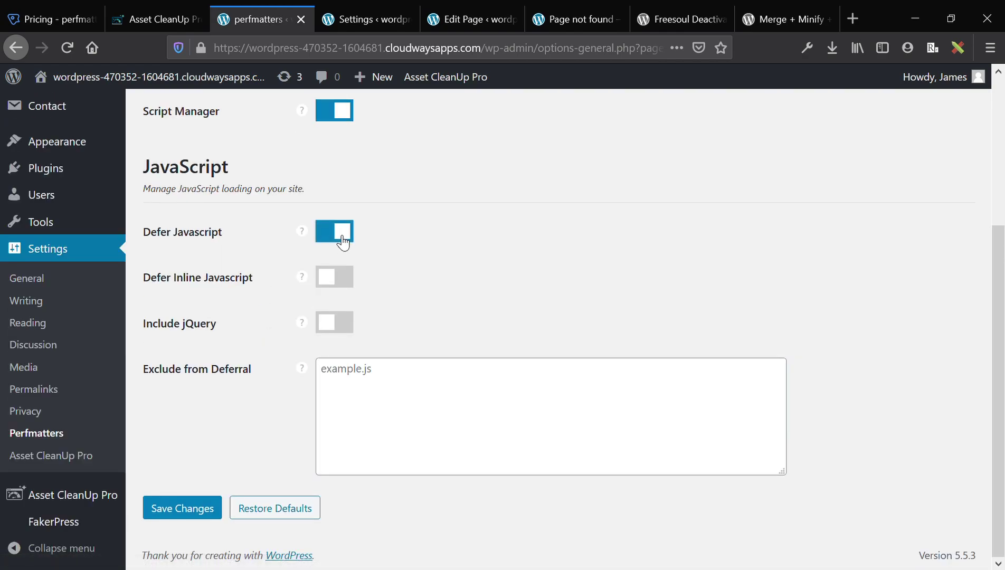
pyautogui.click(196, 507)
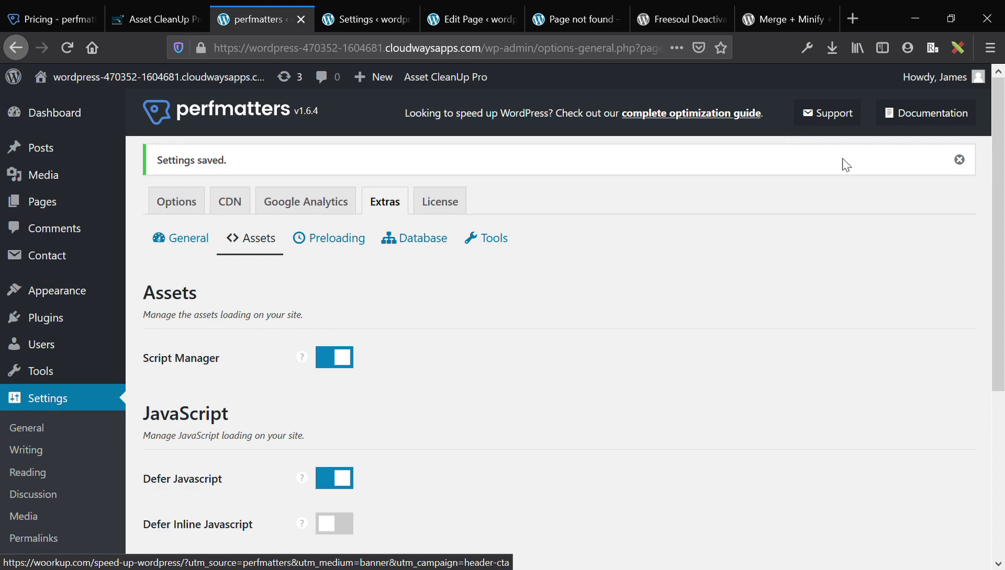
pyautogui.click(958, 160)
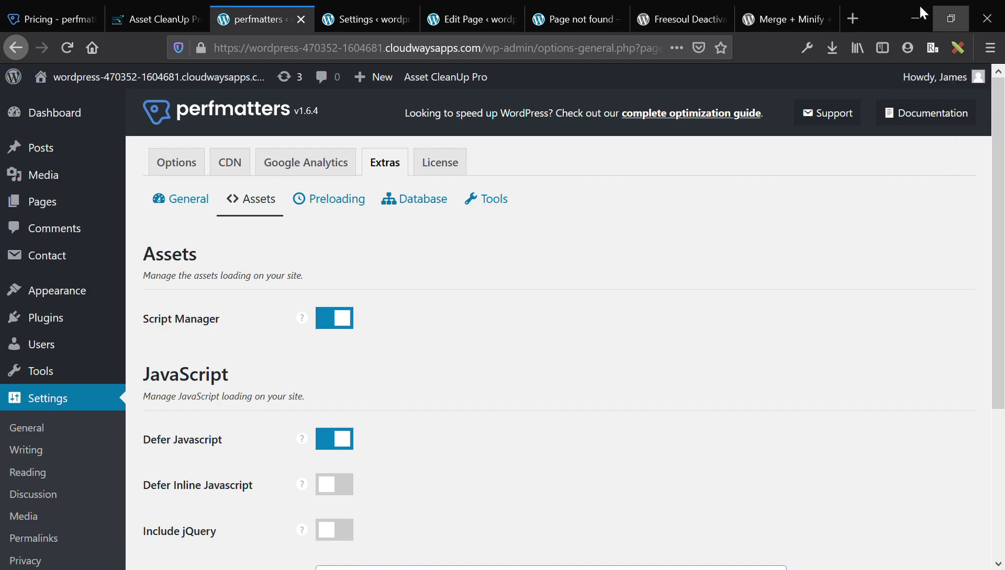
# Switch to the Asset CleanUp Pro settings and review the Stripping the "fat" introduction and the Test Mode option.
pyautogui.click(373, 7)
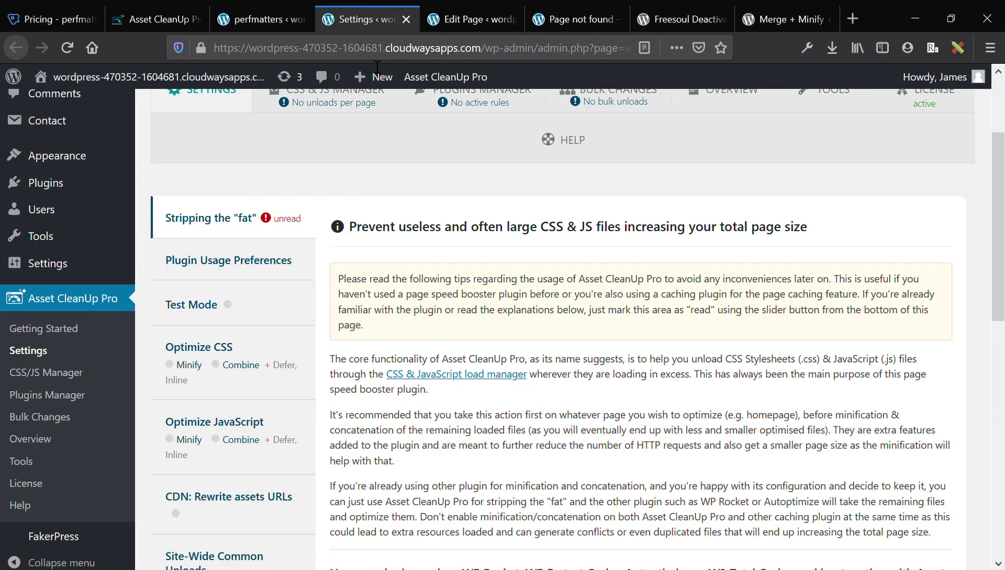
pyautogui.scroll(3, 375, 228)
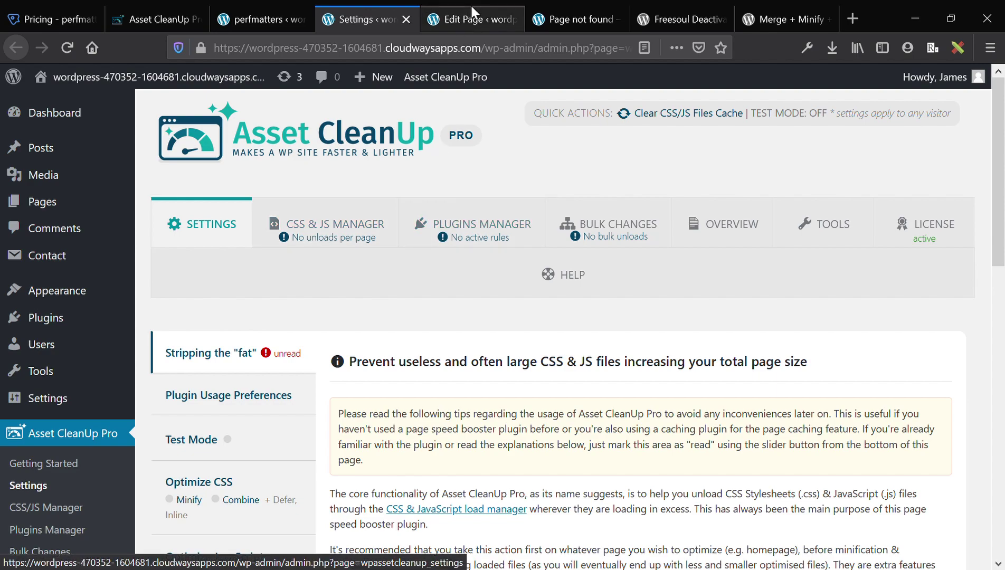
pyautogui.scroll(-2, 407, 238)
pyautogui.scroll(-10, 408, 238)
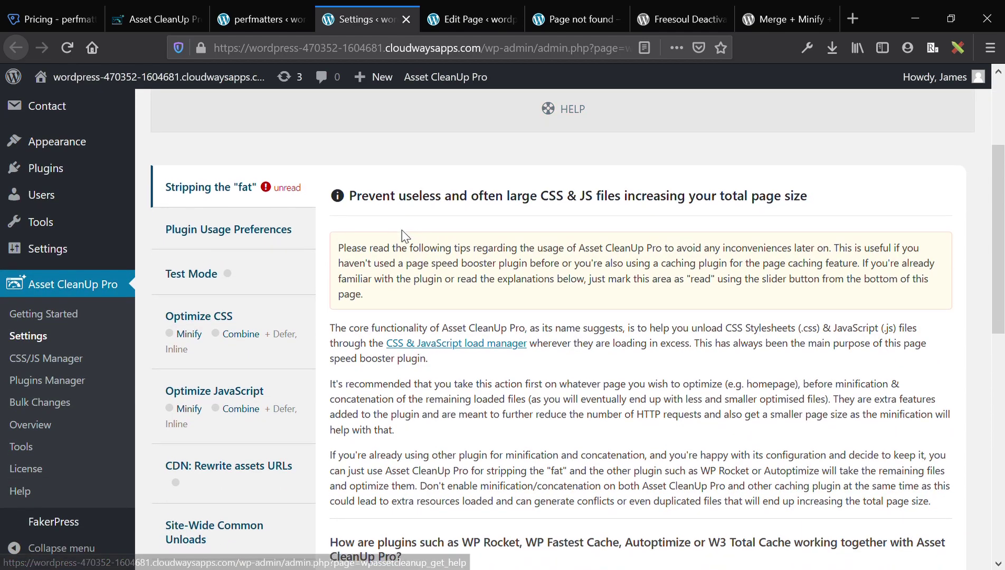
pyautogui.scroll(9, 403, 235)
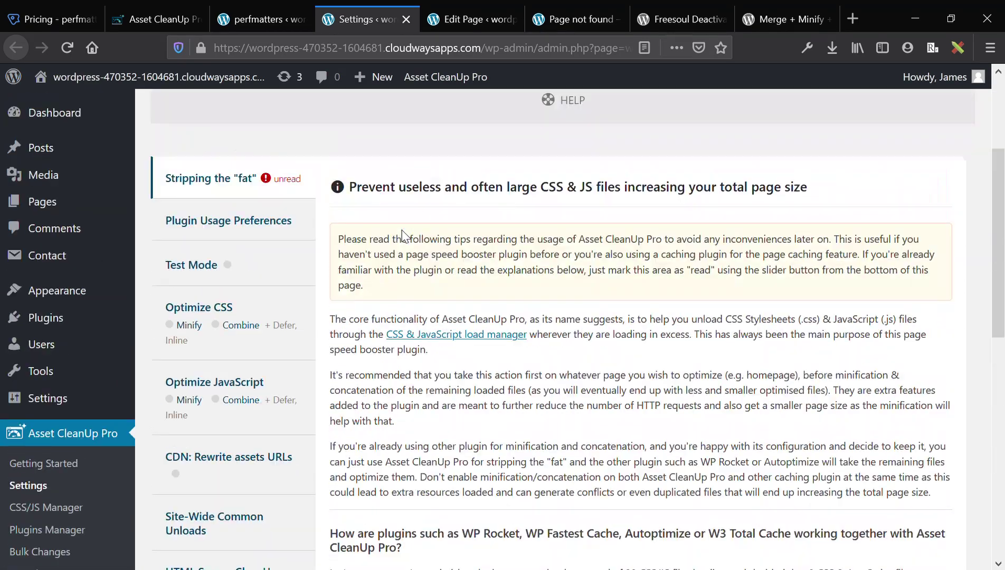
pyautogui.scroll(-4, 410, 238)
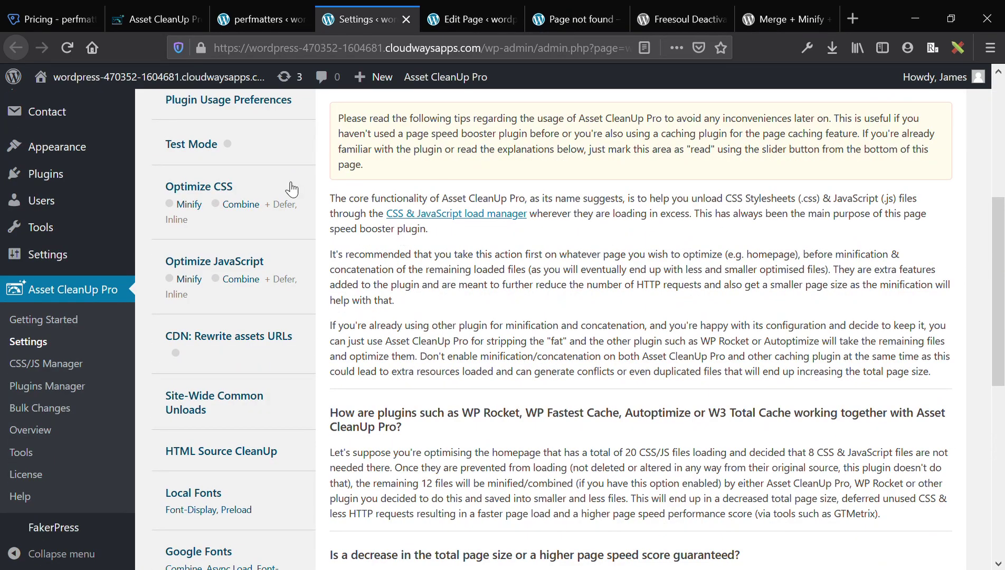
pyautogui.click(265, 154)
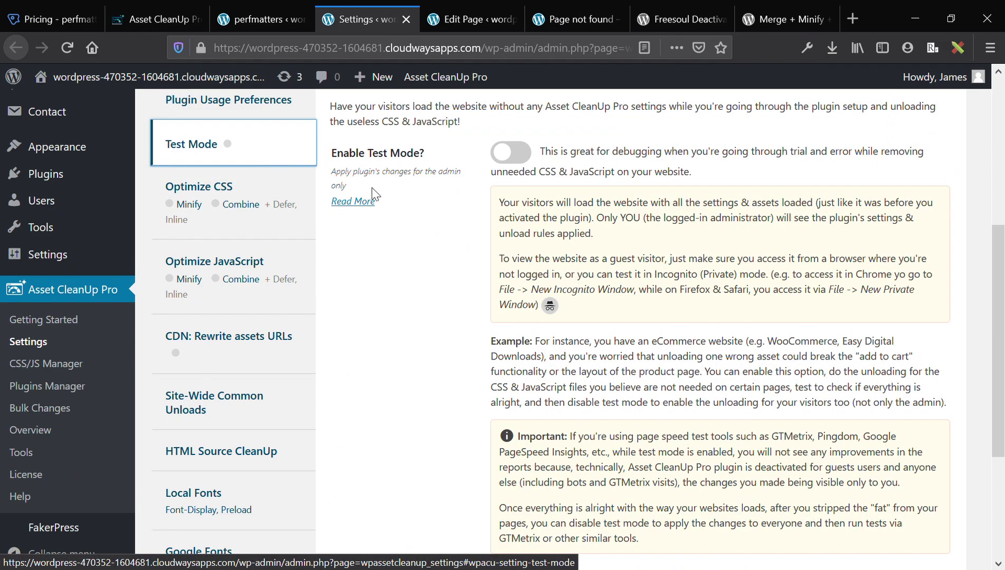
pyautogui.scroll(1, 372, 193)
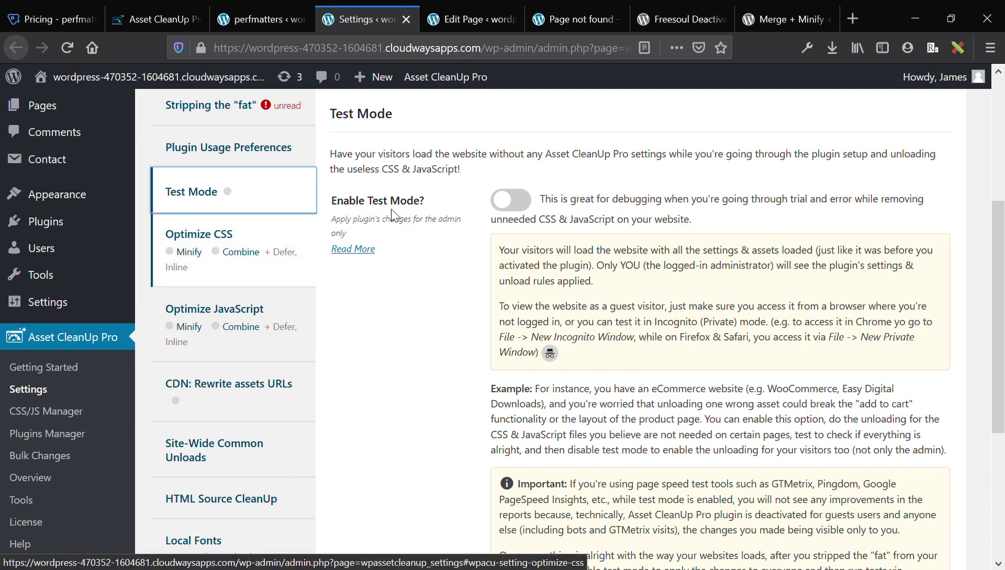
# Review the Optimize CSS settings of Asset CleanUp Pro, including minification, deferring and caching of dynamic CSS.
pyautogui.click(266, 252)
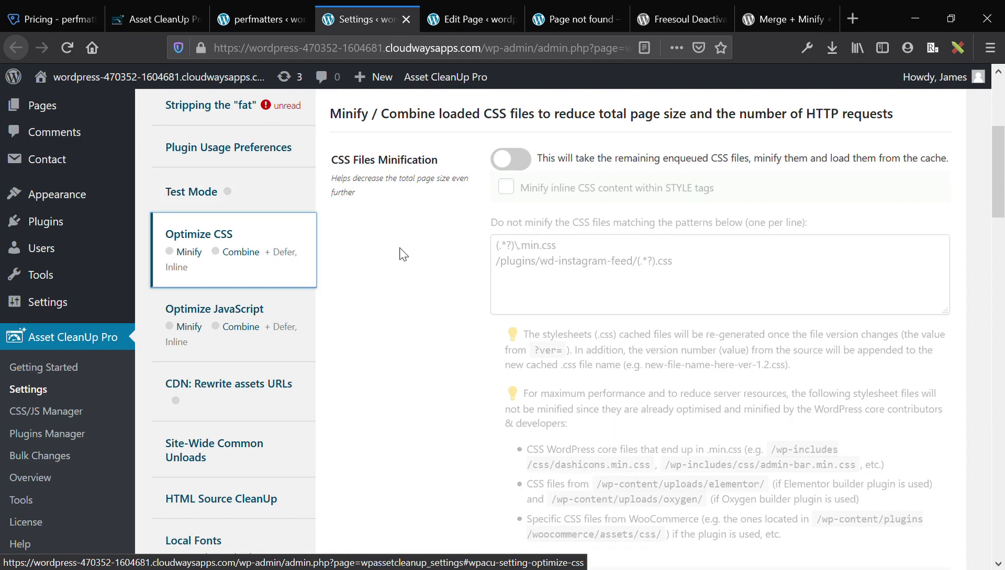
pyautogui.scroll(-10, 399, 247)
pyautogui.scroll(-8, 399, 248)
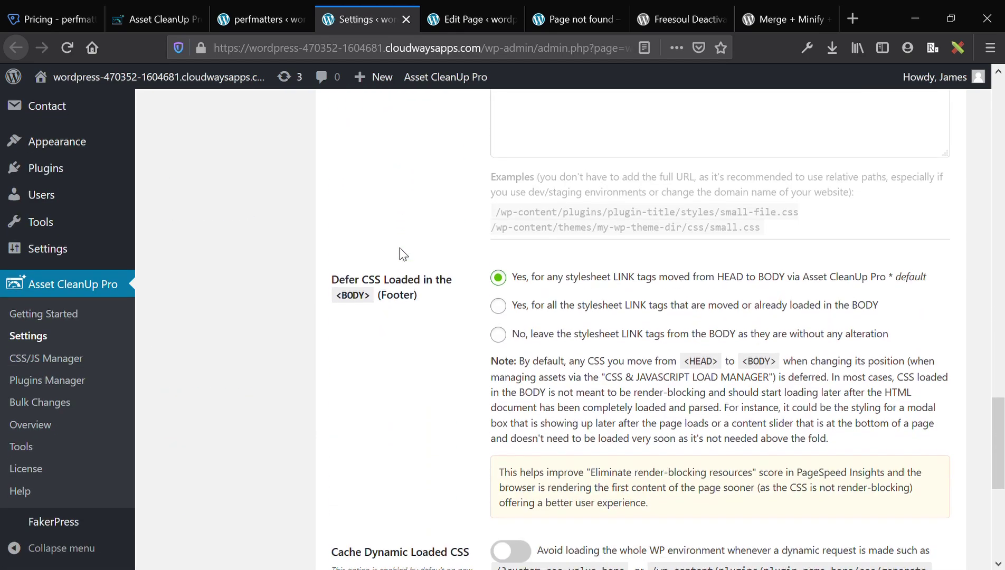
pyautogui.scroll(8, 399, 248)
pyautogui.scroll(15, 399, 247)
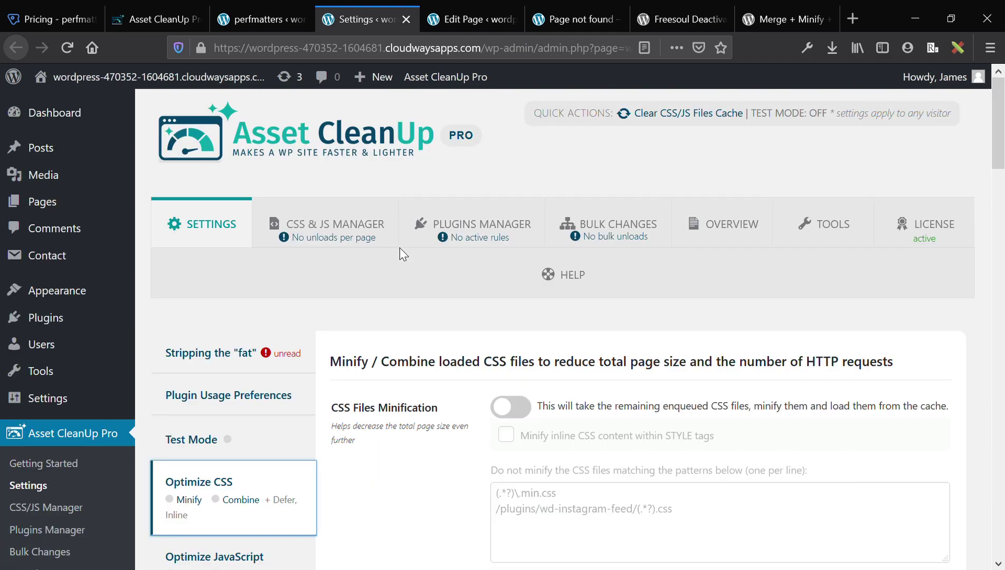
# Review the Optimize JavaScript settings, including minifying, combining and caching of dynamically loaded JavaScript.
pyautogui.scroll(-10, 400, 247)
pyautogui.click(255, 183)
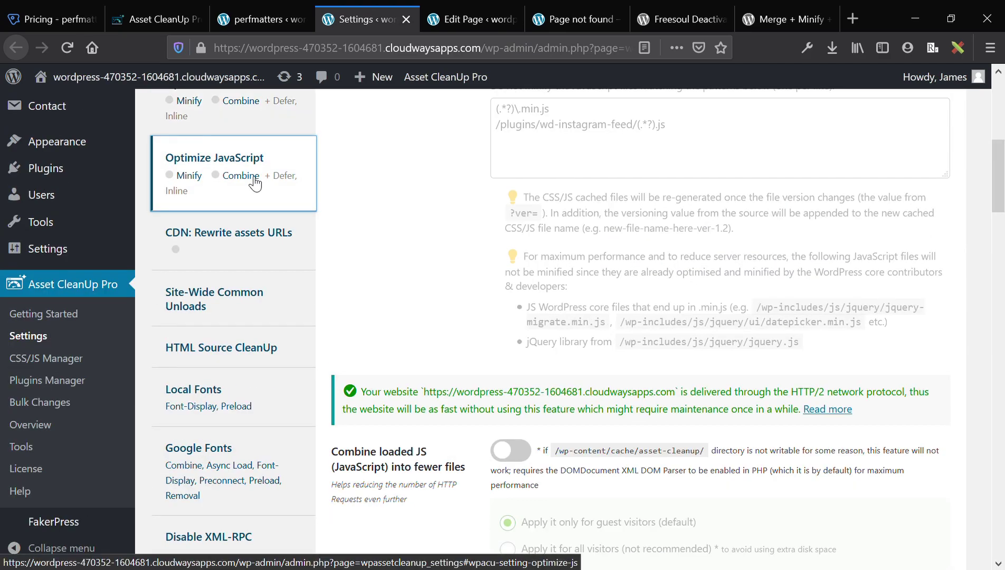
pyautogui.scroll(5, 370, 217)
pyautogui.scroll(-15, 371, 216)
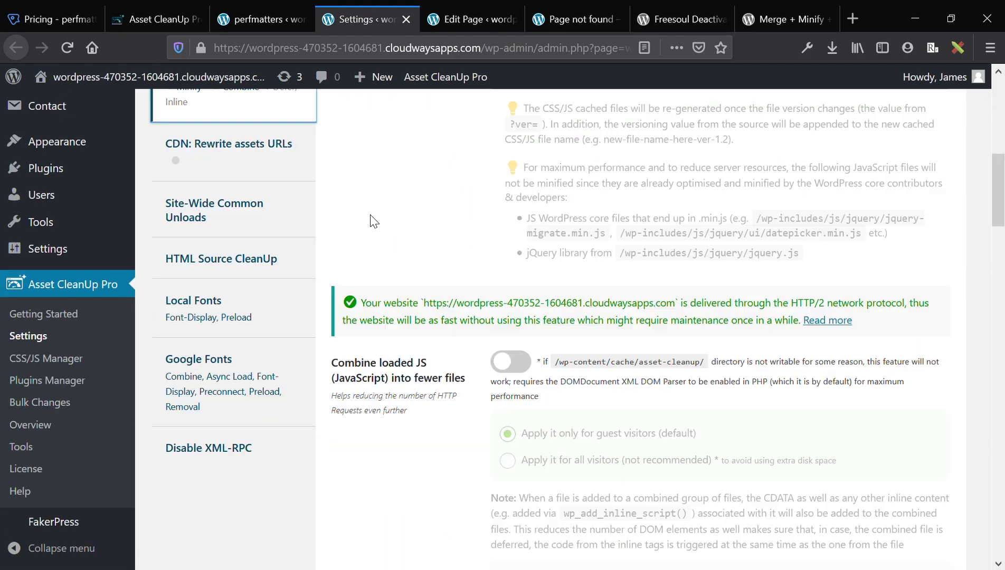
pyautogui.scroll(20, 371, 218)
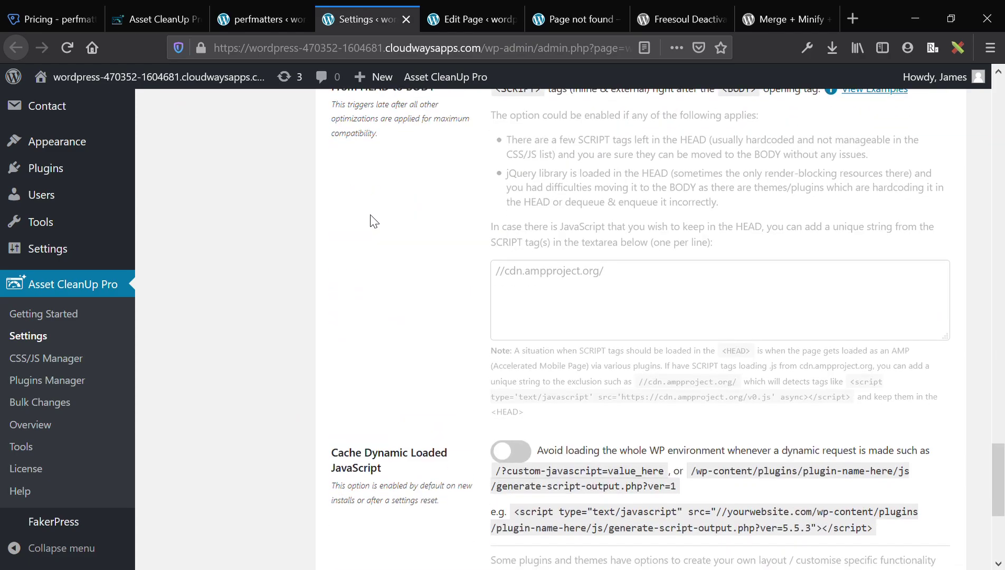
pyautogui.scroll(-8, 371, 218)
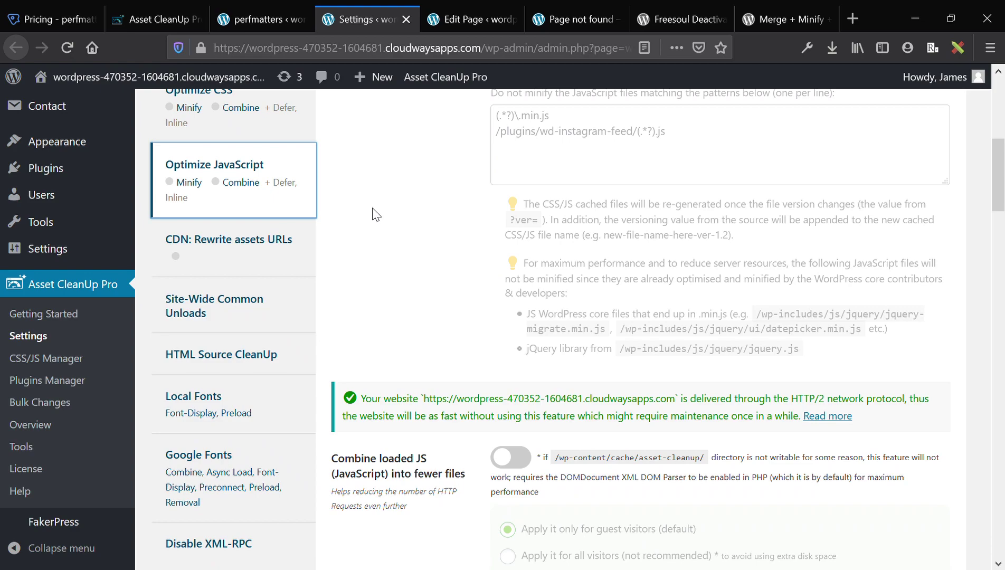
# Examine the CDN: Rewrite assets URLs settings, including the stylesheet and JavaScript CDN URL fields.
pyautogui.click(264, 242)
pyautogui.scroll(2, 482, 292)
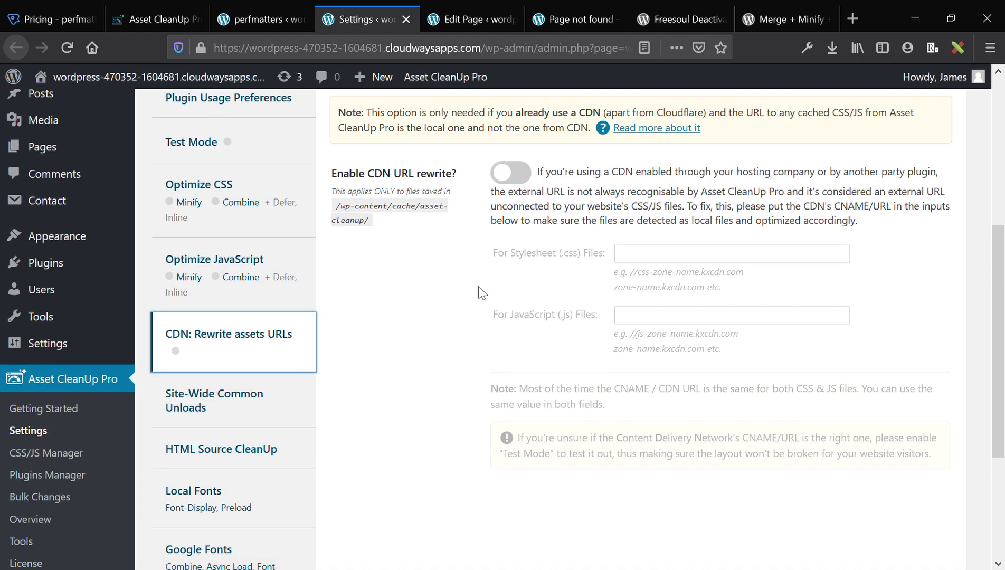
pyautogui.scroll(-3, 481, 292)
pyautogui.scroll(4, 482, 293)
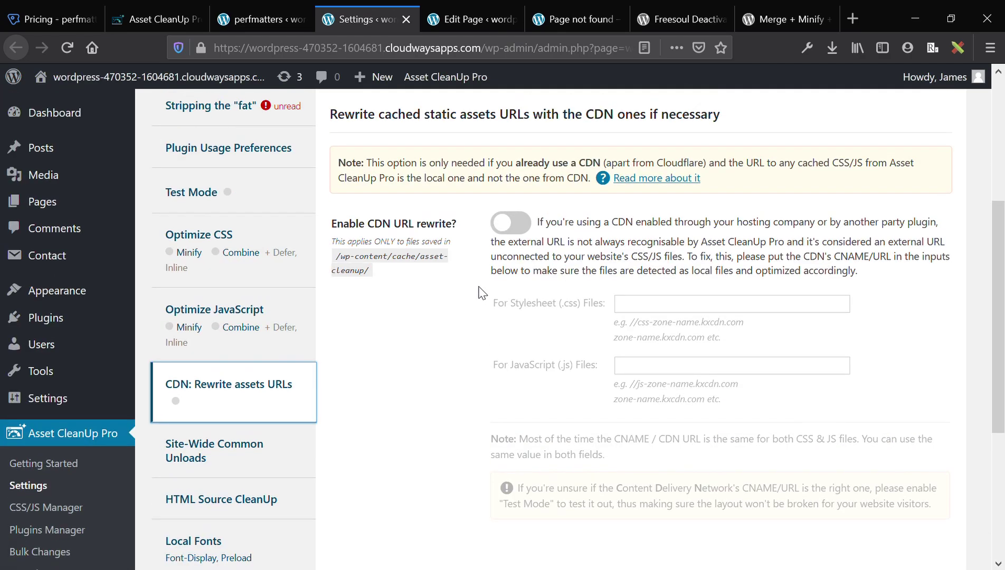
pyautogui.click(654, 306)
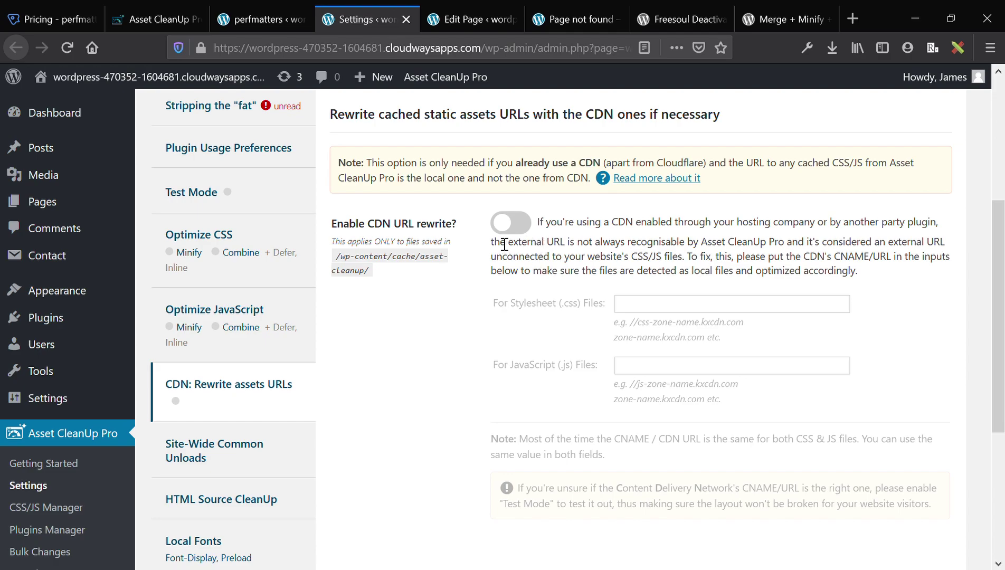
# Review the Site-Wide Common Unloads options for emojis, oEmbed, Dashicons, Gutenberg CSS, jQuery Migrate and Comment Reply.
pyautogui.scroll(-1, 390, 363)
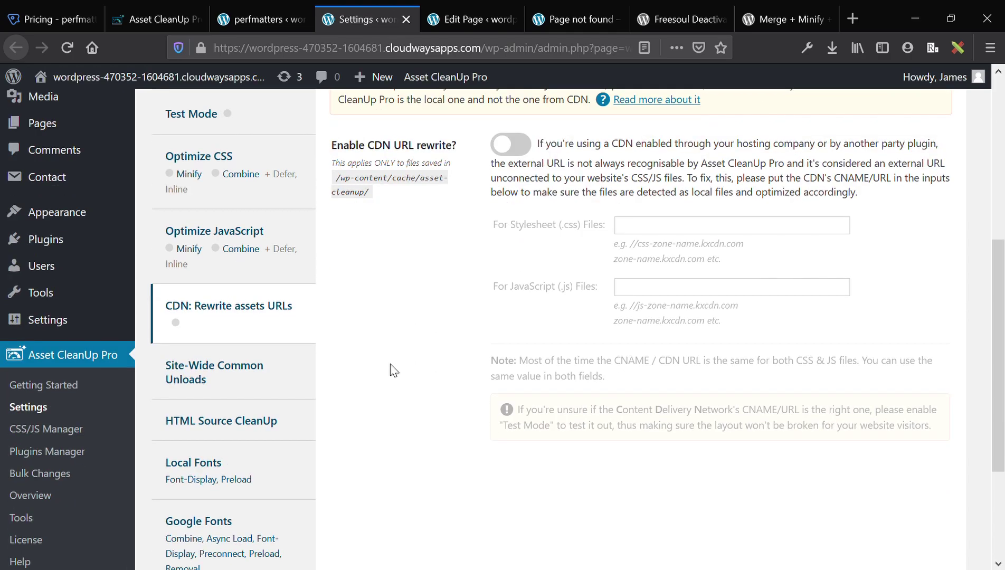
pyautogui.click(280, 377)
pyautogui.scroll(-15, 478, 306)
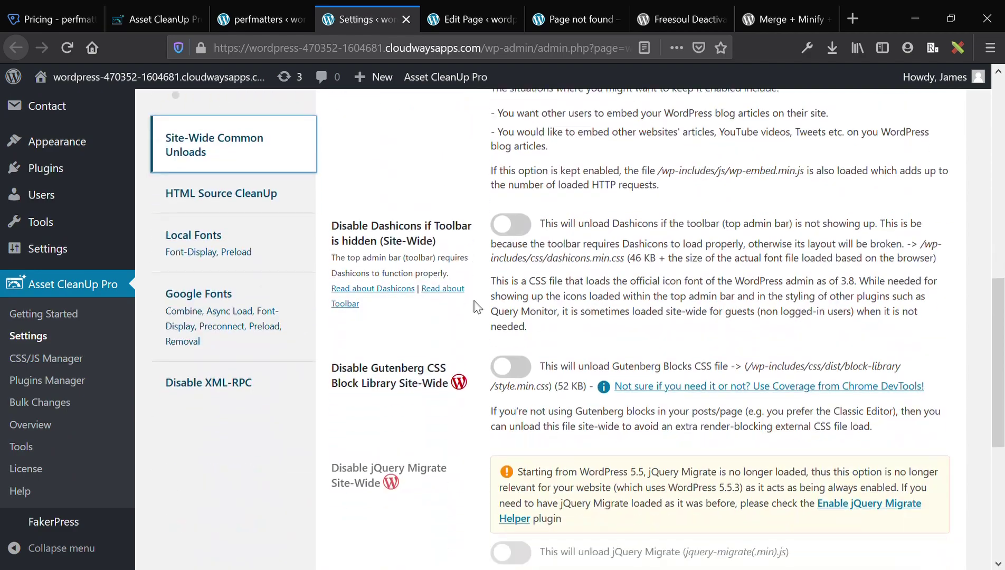
pyautogui.scroll(5, 478, 306)
pyautogui.scroll(5, 477, 306)
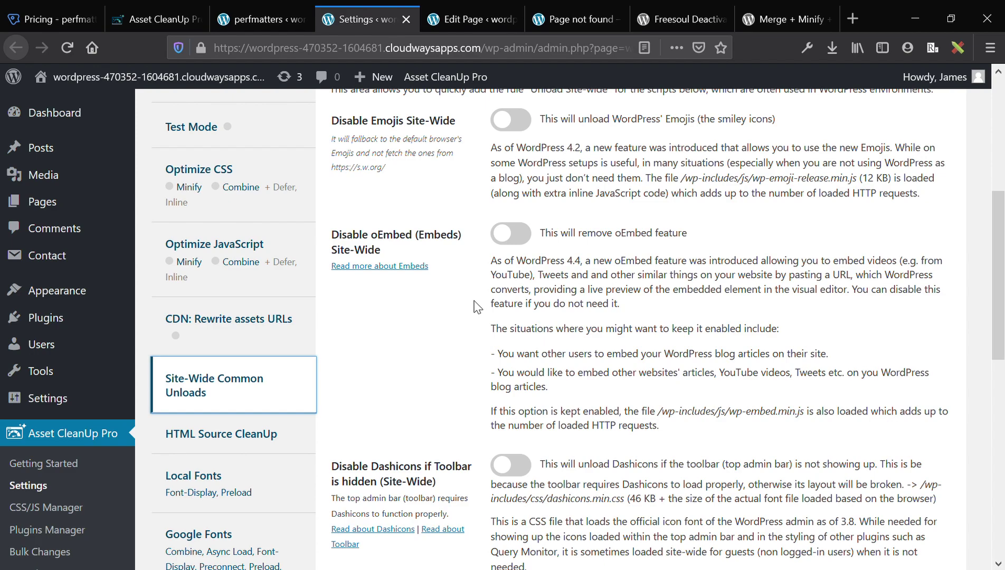
pyautogui.scroll(3, 473, 306)
pyautogui.scroll(-12, 441, 189)
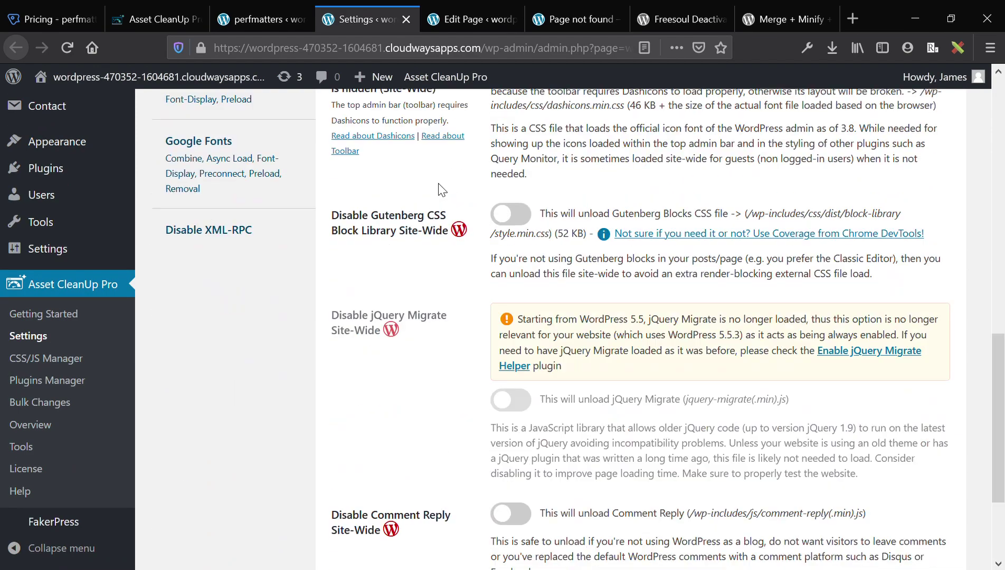
pyautogui.scroll(15, 392, 226)
pyautogui.scroll(-3, 395, 227)
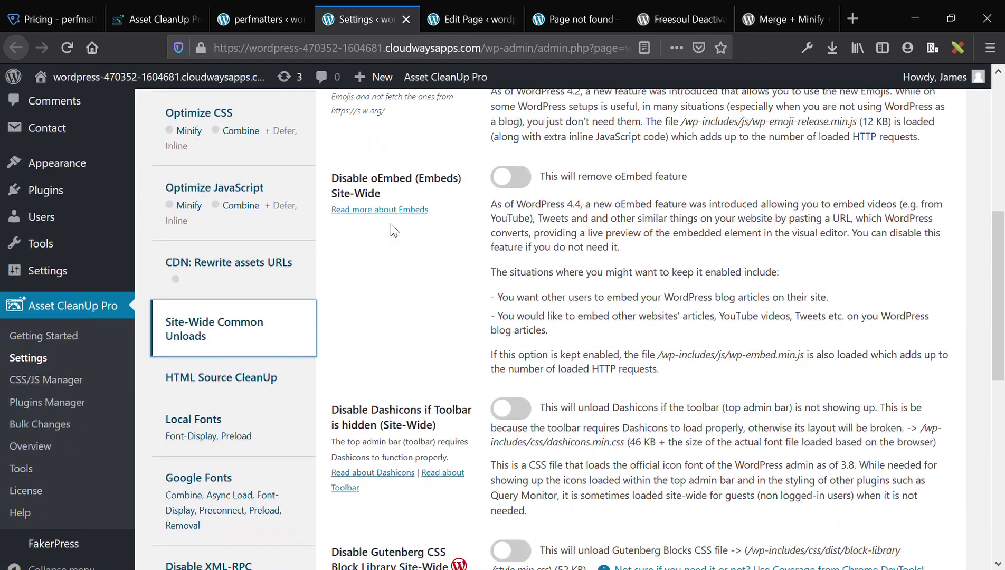
# Review the HTML Source CleanUp options, covering link tags, generator meta tags, RSS feed links and HTML comments.
pyautogui.click(224, 380)
pyautogui.scroll(2, 426, 310)
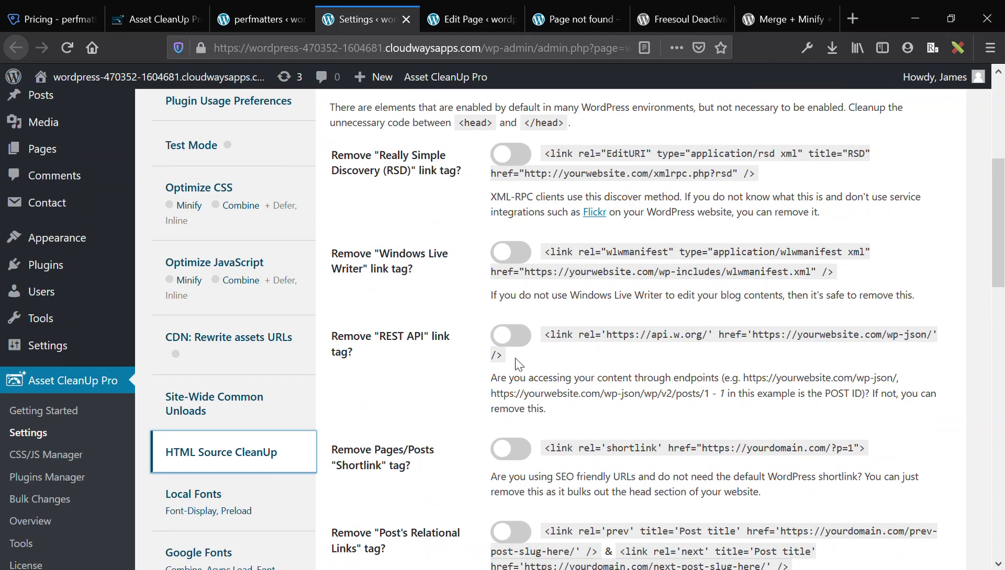
pyautogui.scroll(-10, 526, 375)
pyautogui.scroll(-9, 526, 374)
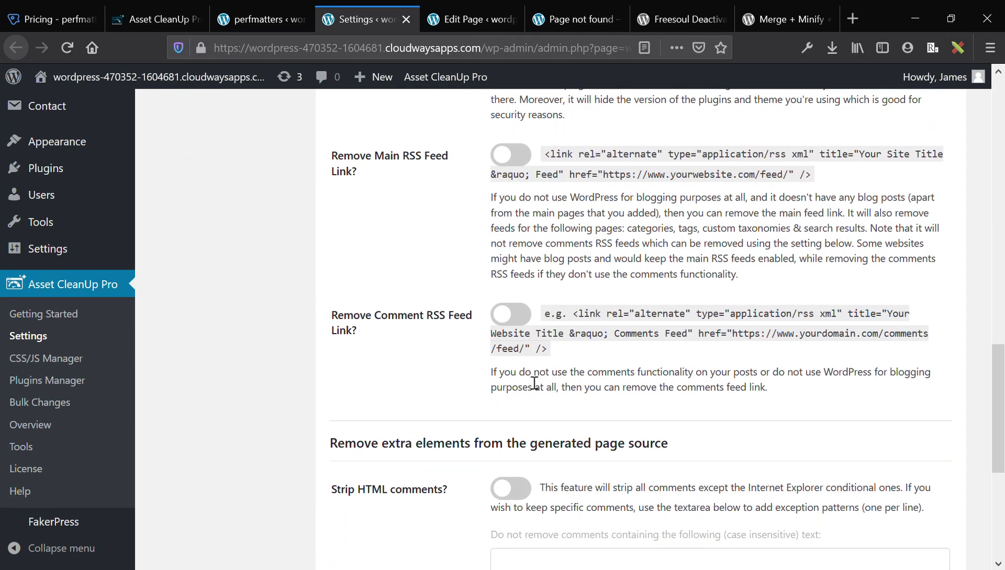
pyautogui.scroll(-2, 532, 381)
pyautogui.scroll(15, 526, 376)
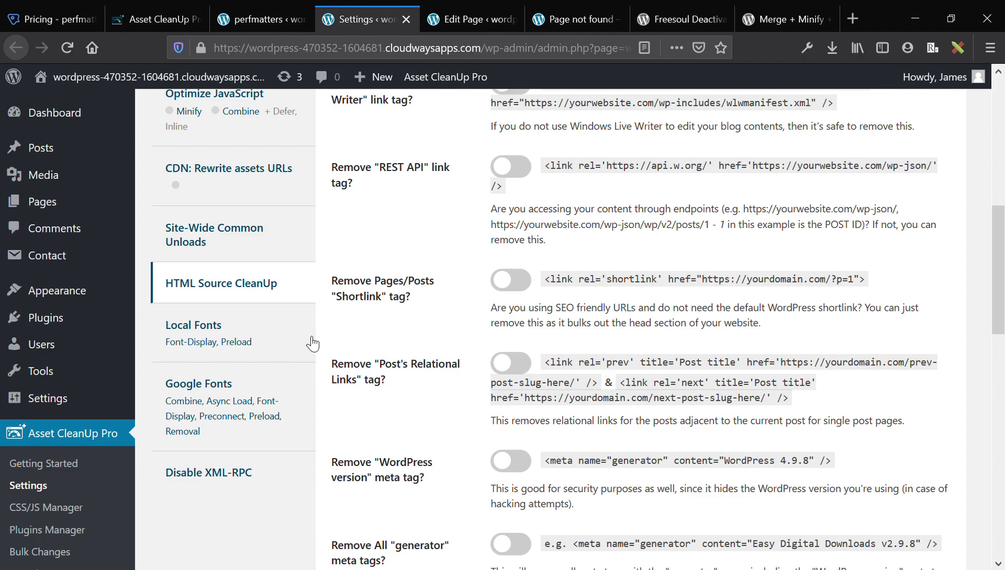
# Examine the Local Fonts settings, covering the font-display CSS property and the preloading of local font files.
pyautogui.click(257, 328)
pyautogui.scroll(6, 375, 323)
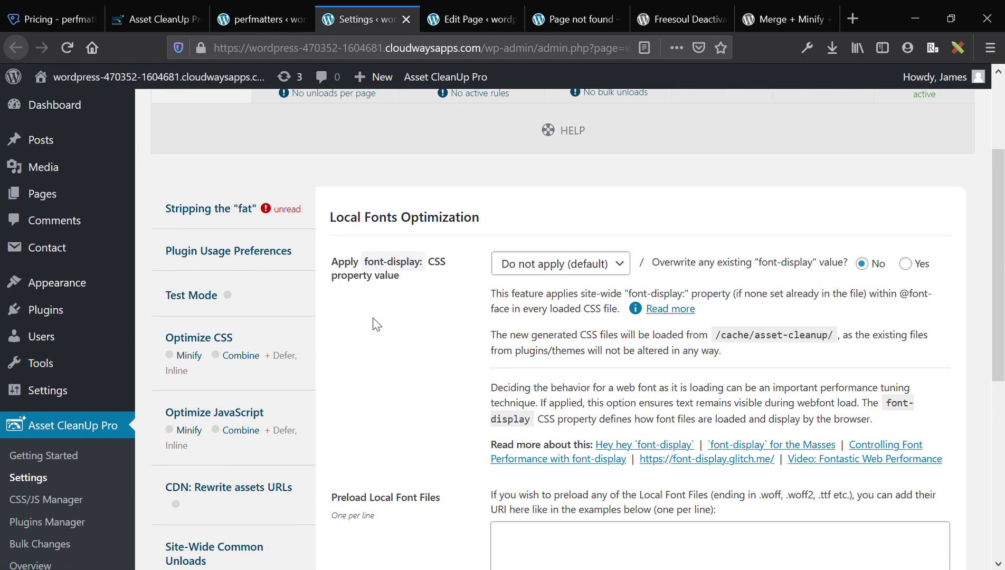
pyautogui.scroll(-2, 376, 323)
pyautogui.scroll(-1, 376, 324)
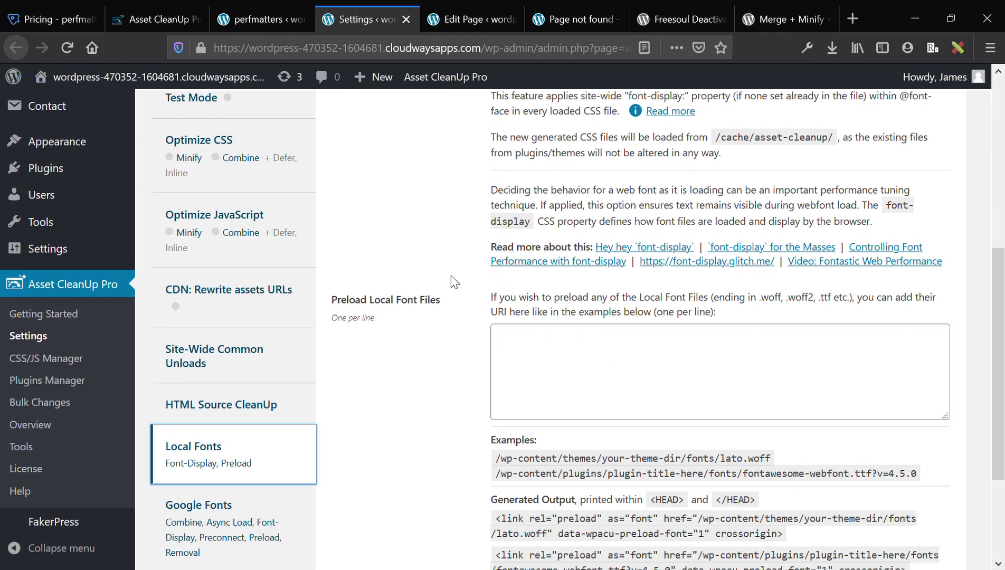
pyautogui.scroll(-2, 552, 323)
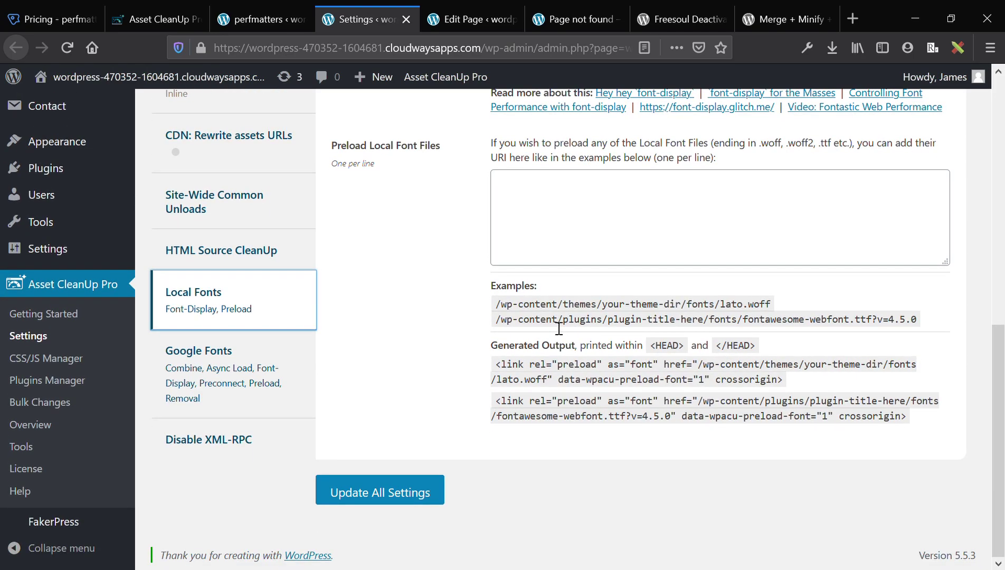
pyautogui.scroll(5, 558, 328)
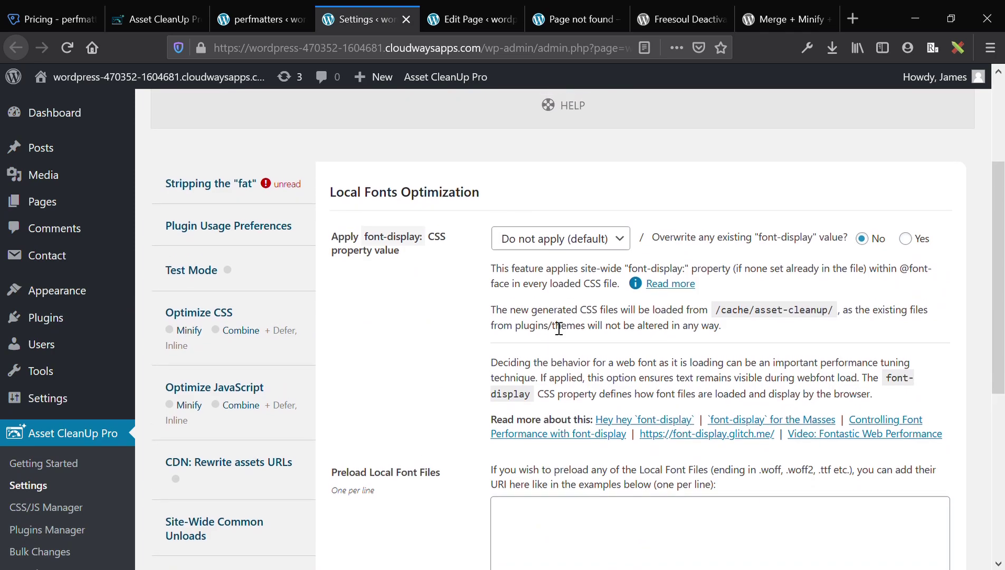
pyautogui.scroll(-5, 557, 328)
pyautogui.scroll(5, 552, 321)
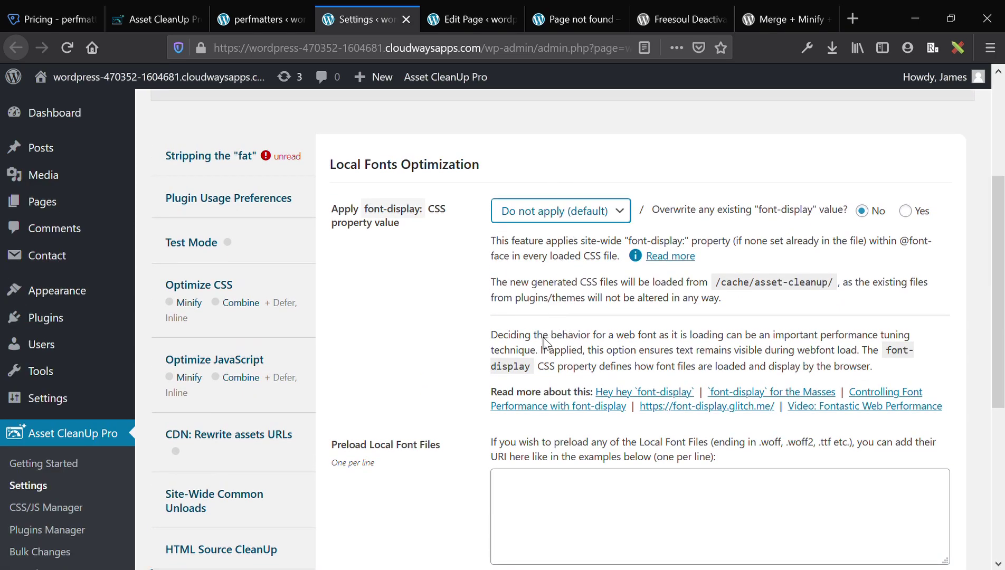
pyautogui.scroll(-1, 412, 327)
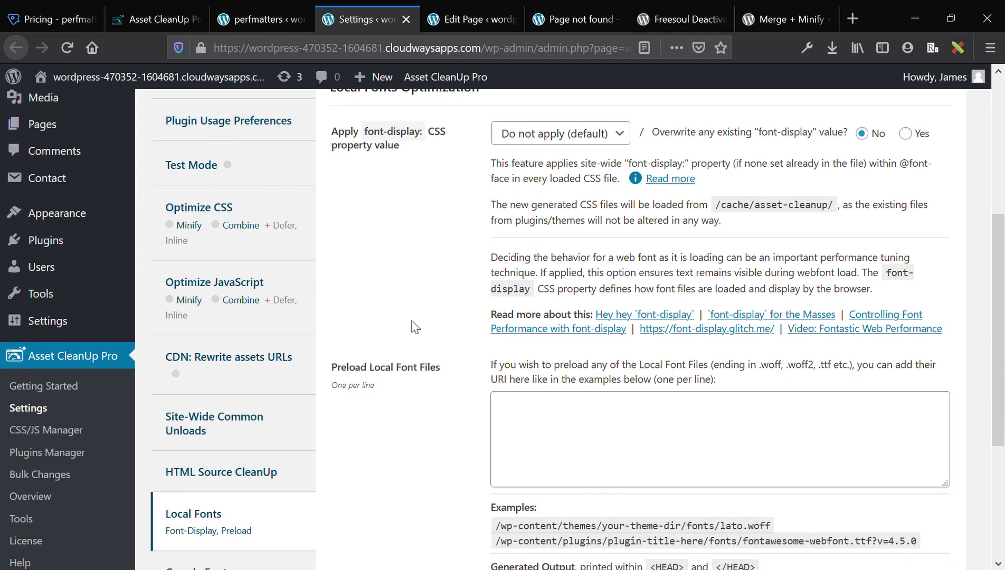
# Examine the Google Fonts settings, covering combining, font-display, preconnect and the preloading of Google font files.
pyautogui.scroll(-2, 415, 327)
pyautogui.click(261, 465)
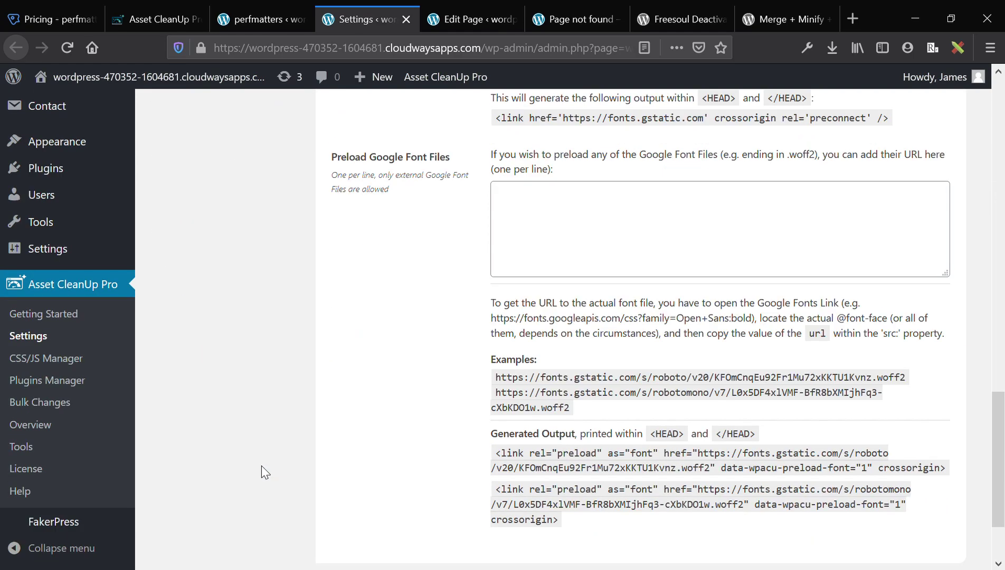
pyautogui.scroll(3, 509, 275)
pyautogui.scroll(12, 505, 273)
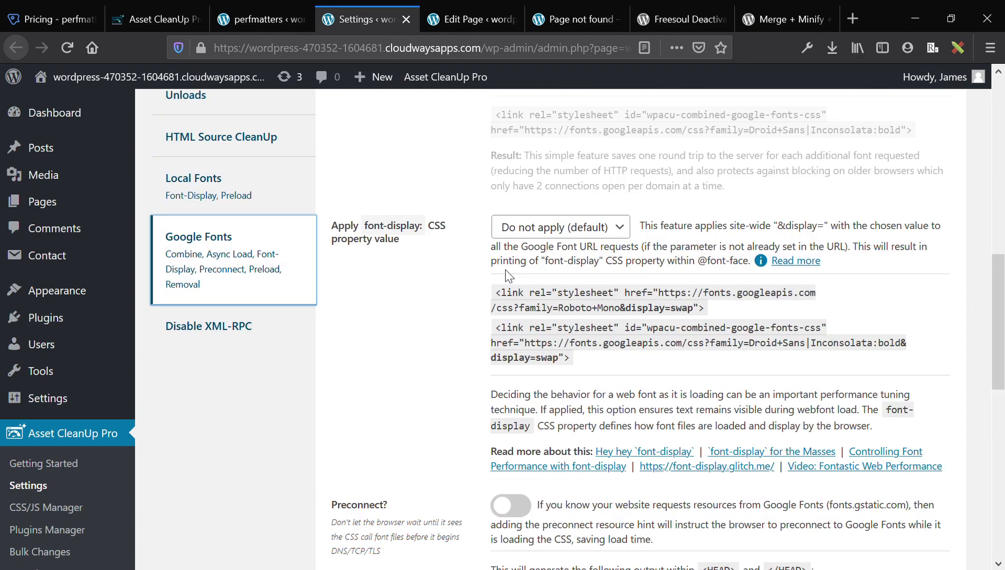
pyautogui.scroll(-15, 505, 274)
pyautogui.scroll(-1, 506, 276)
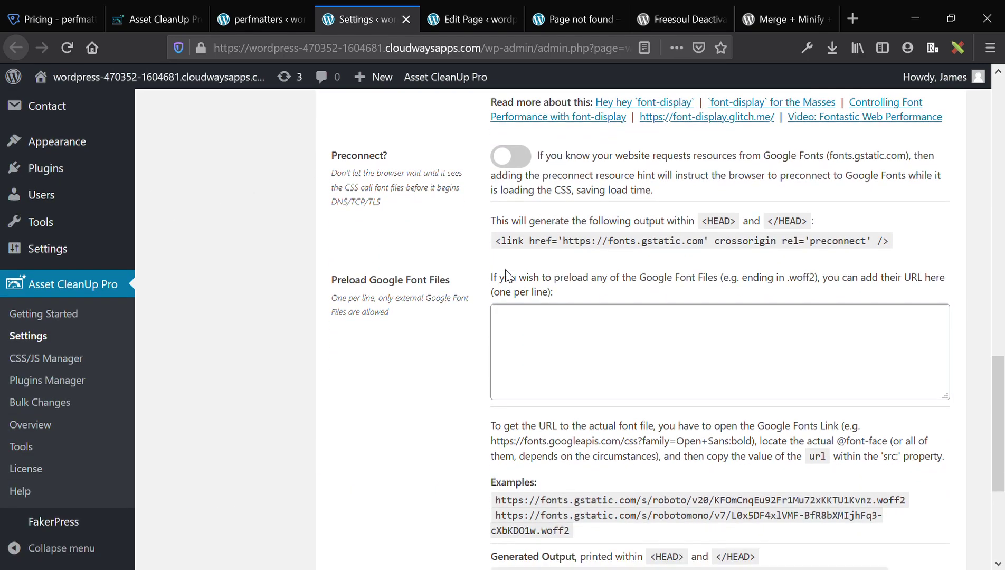
pyautogui.tripleClick(402, 289)
pyautogui.tripleClick(392, 304)
pyautogui.scroll(-3, 392, 305)
pyautogui.scroll(3, 392, 305)
pyautogui.scroll(6, 391, 304)
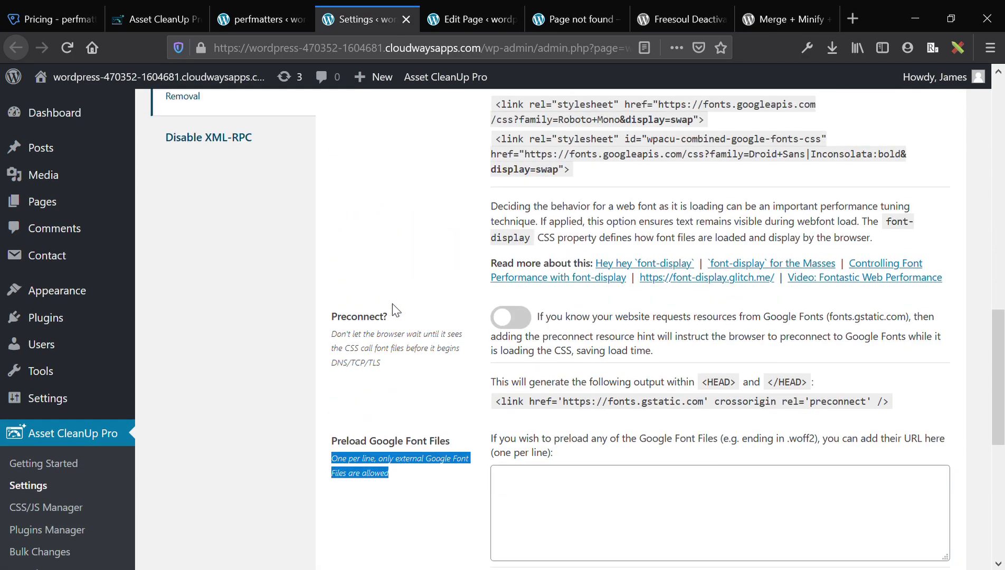
pyautogui.scroll(6, 400, 313)
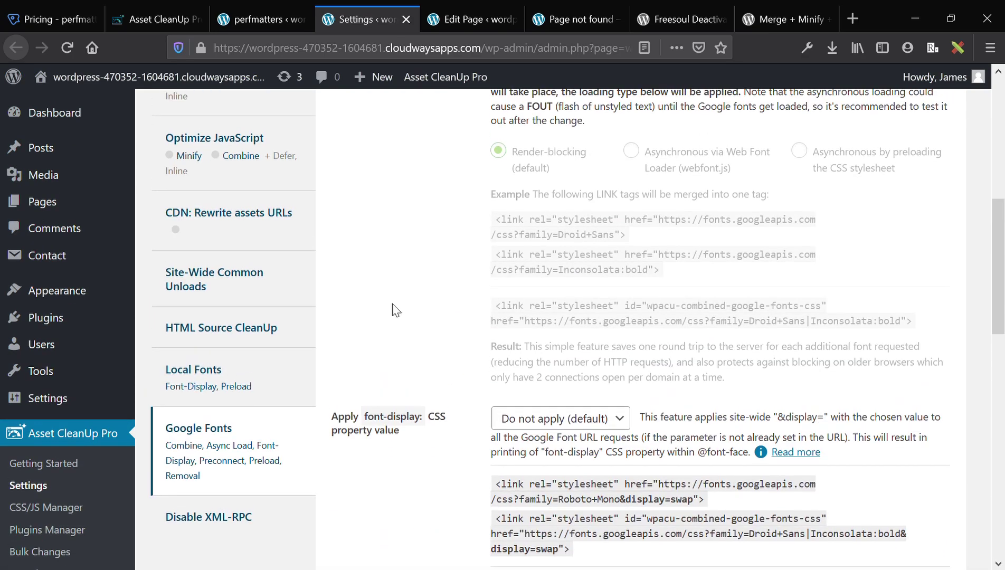
# Review the Disable XML-RPC settings, covering the pingback-only and complete disabling options.
pyautogui.scroll(-4, 351, 315)
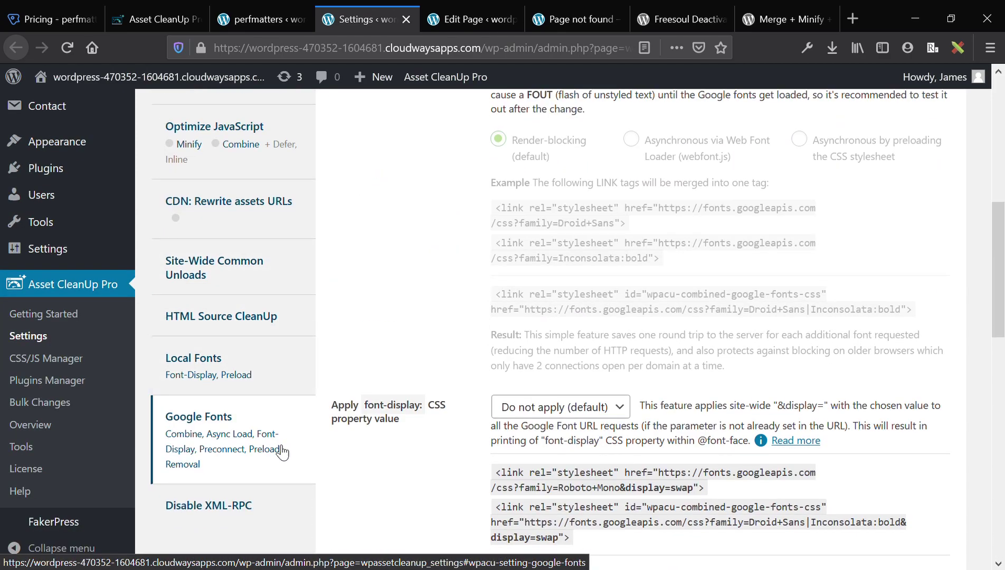
pyautogui.click(243, 506)
pyautogui.scroll(5, 454, 376)
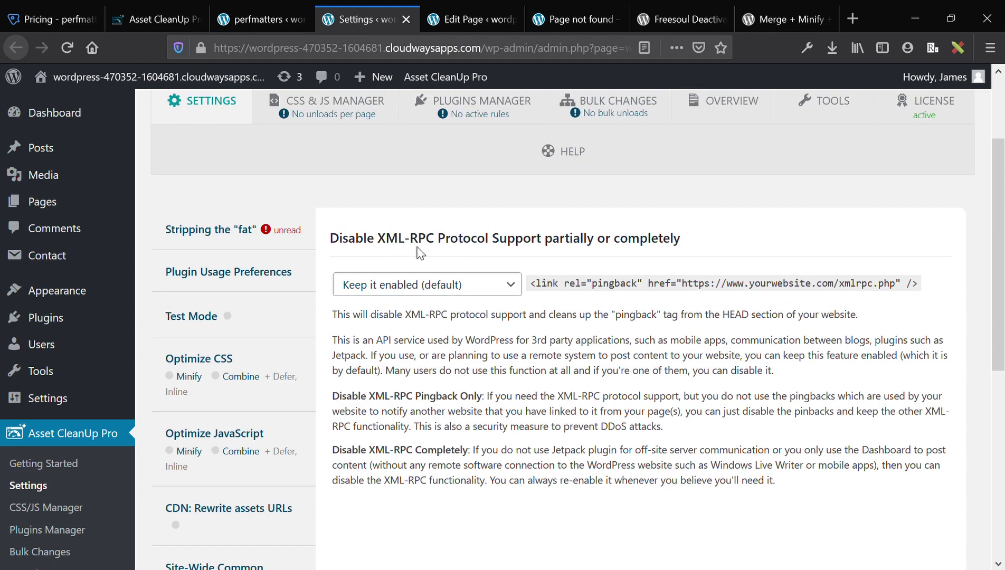
# Open the CSS & JS Manager and look through the homepage's plugin and theme assets with their unload options.
pyautogui.scroll(2, 420, 252)
pyautogui.click(340, 228)
pyautogui.scroll(-3, 340, 228)
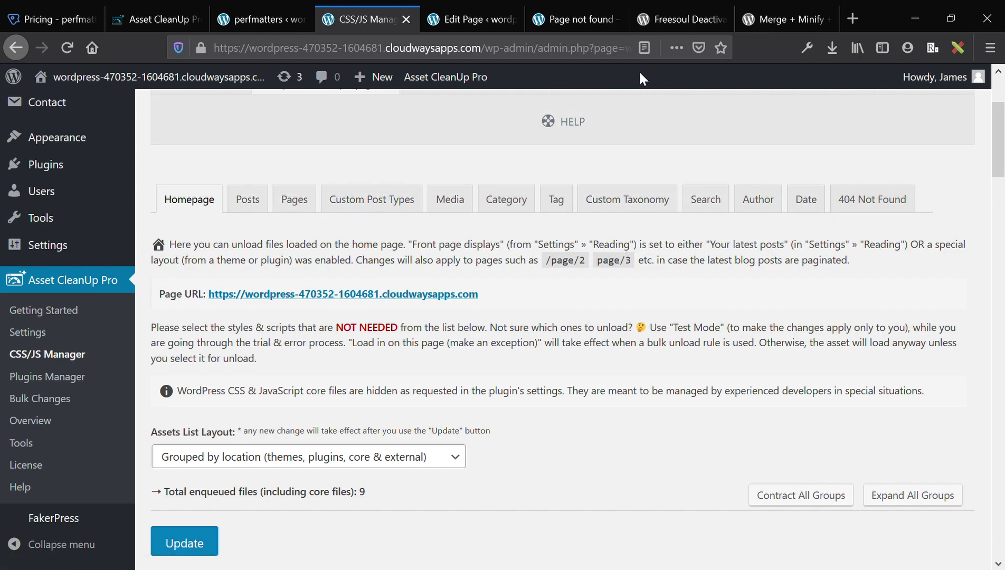
pyautogui.scroll(-7, 481, 216)
pyautogui.scroll(-15, 482, 223)
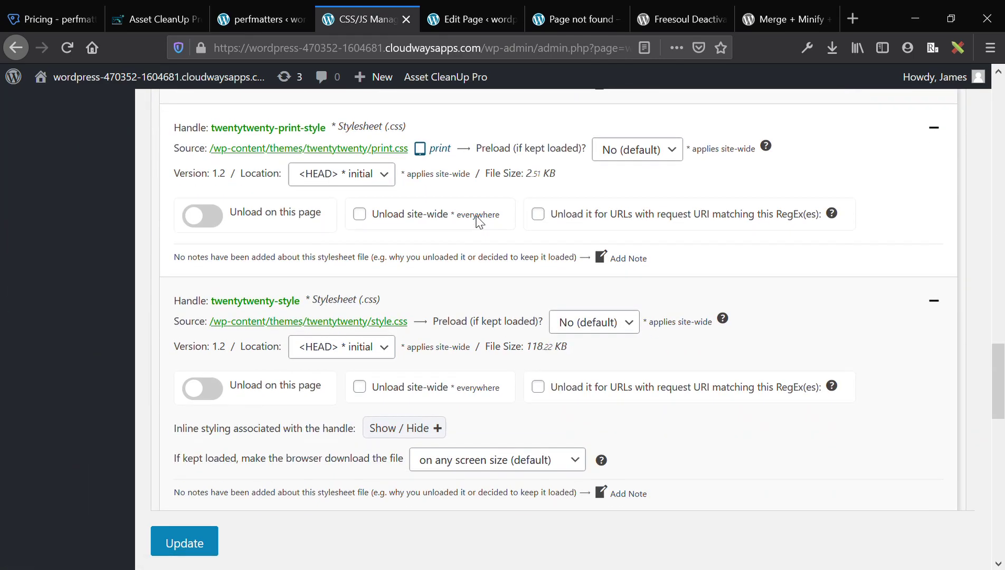
pyautogui.scroll(-13, 481, 223)
pyautogui.scroll(13, 484, 224)
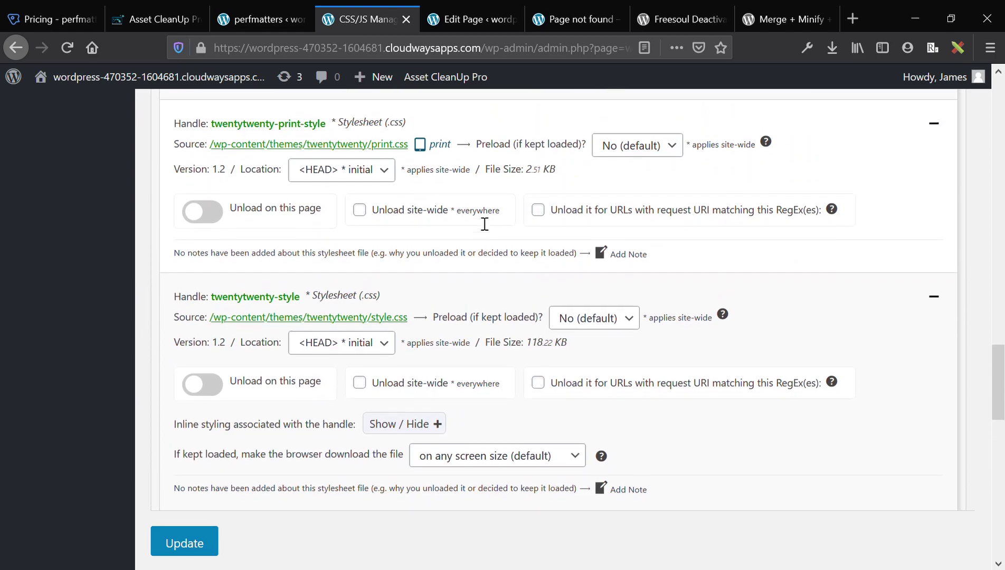
pyautogui.scroll(12, 485, 224)
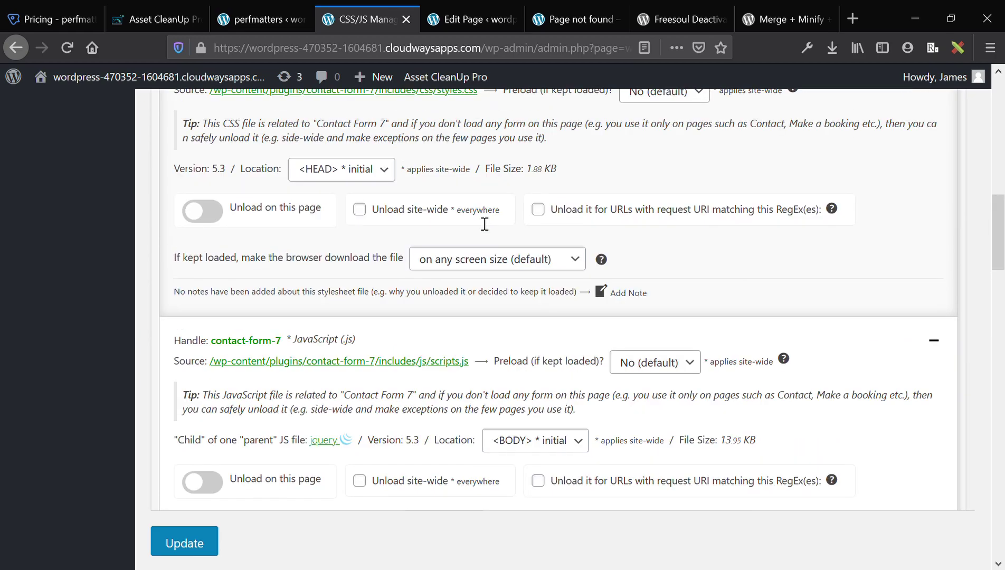
# Switch off the contact-form-7 JS file in the perfmatters Script Manager to show its disable options.
pyautogui.click(557, 15)
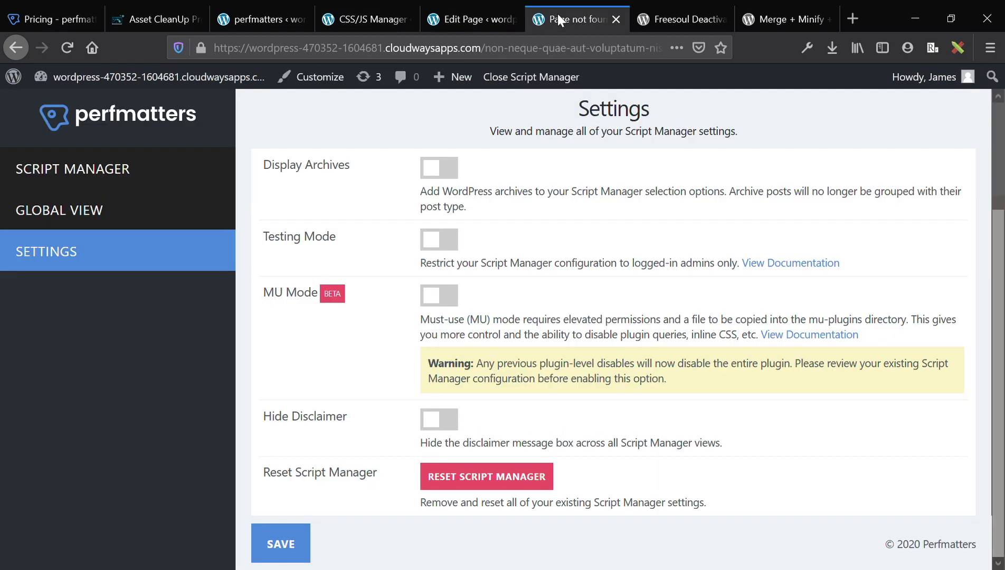
pyautogui.click(102, 174)
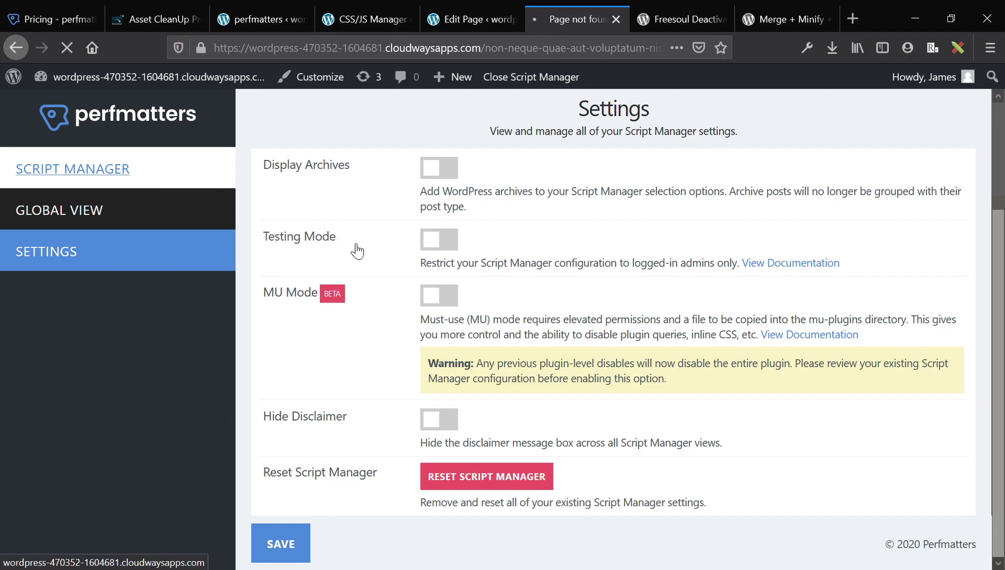
pyautogui.scroll(-2, 403, 381)
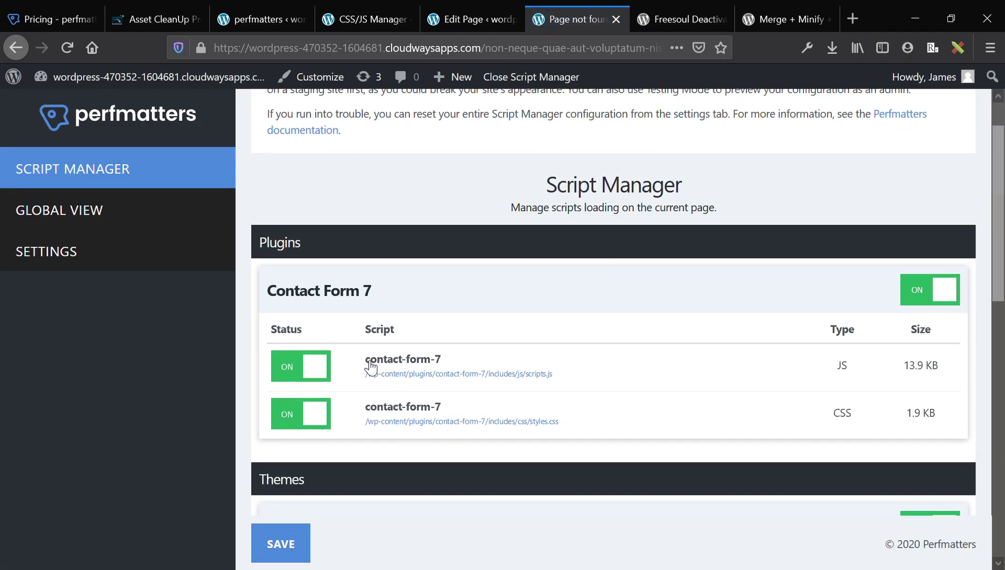
pyautogui.click(298, 374)
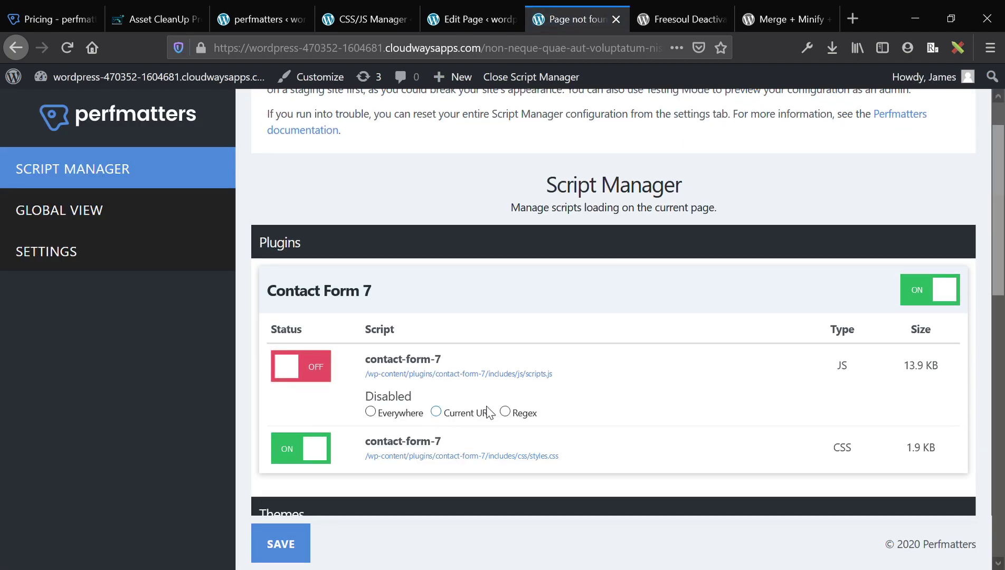
# Return to Asset CleanUp Pro's CSS/JS Manager, reload it, and examine the Contact Form 7 stylesheet and script unload options.
pyautogui.click(474, 7)
pyautogui.click(396, 19)
pyautogui.press('F5')
pyautogui.scroll(-6, 372, 194)
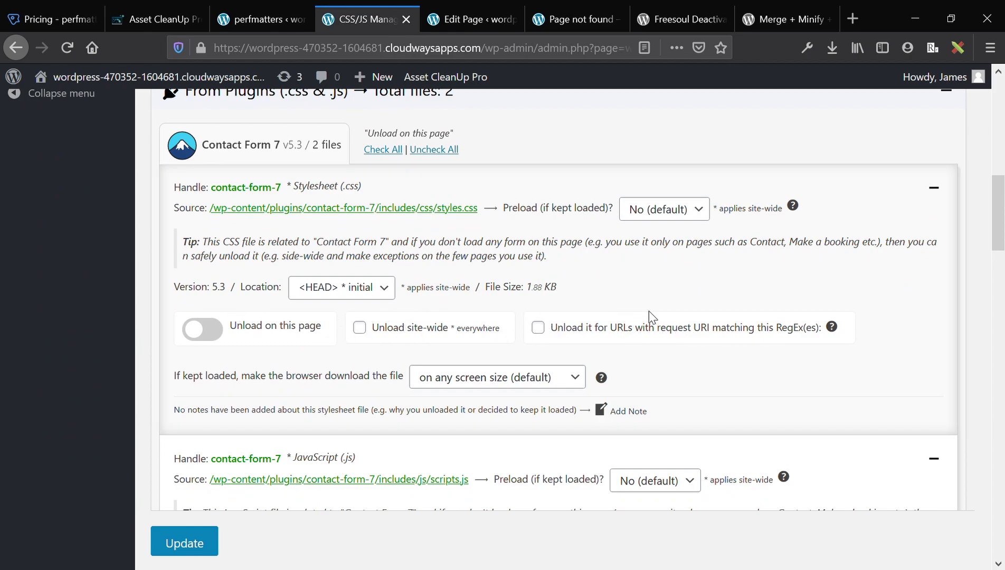
pyautogui.scroll(-4, 645, 314)
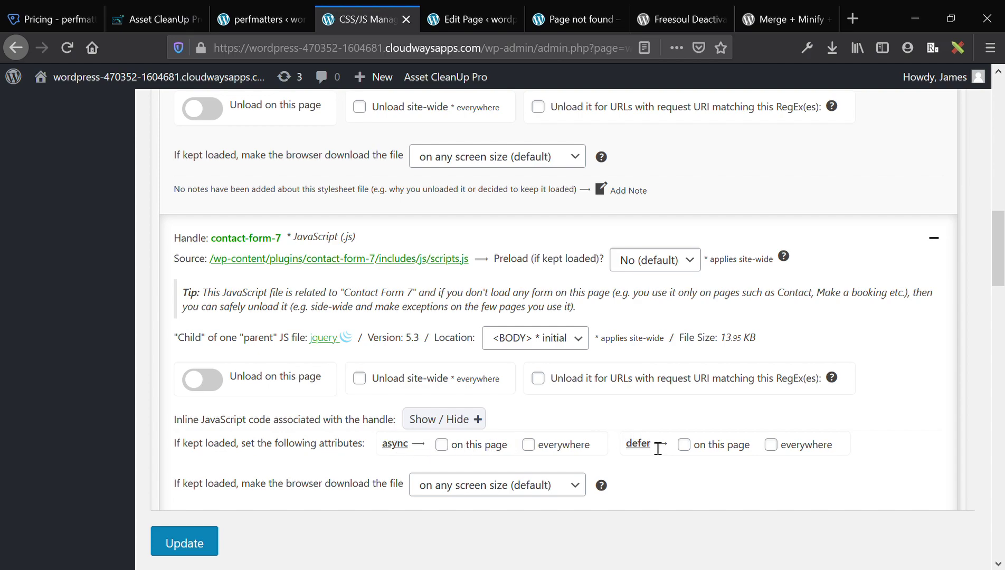
# Reveal the inline JavaScript code of the contact-form-7 script and review its async, defer and screen-size options.
pyautogui.click(463, 418)
pyautogui.scroll(-3, 463, 421)
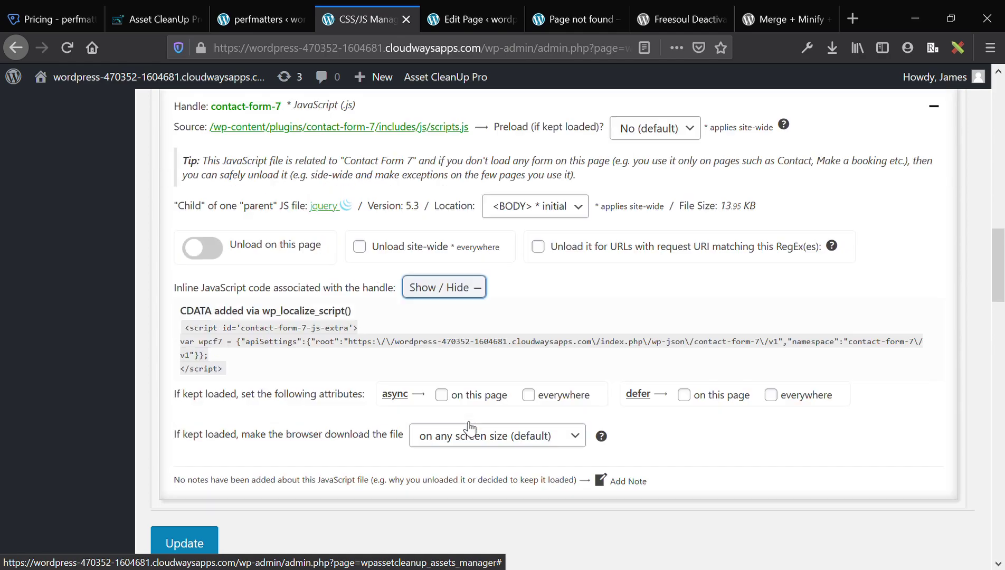
pyautogui.scroll(-1, 464, 420)
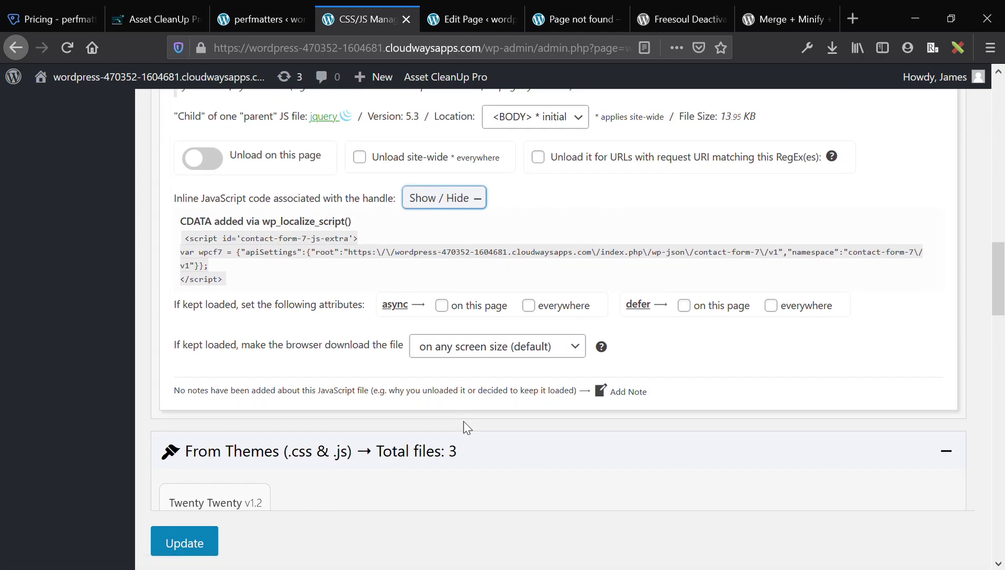
pyautogui.scroll(5, 464, 421)
# Look through the homepage's theme, core, external third-party and hardcoded asset groups.
pyautogui.scroll(-9, 466, 425)
pyautogui.scroll(-8, 469, 428)
pyautogui.scroll(-10, 464, 420)
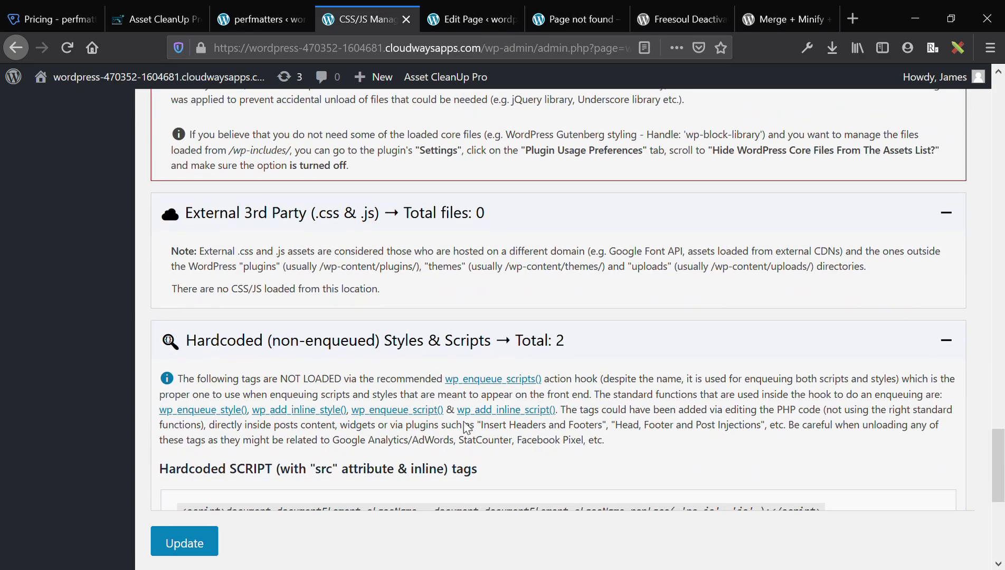
pyautogui.scroll(-6, 465, 424)
pyautogui.scroll(20, 464, 425)
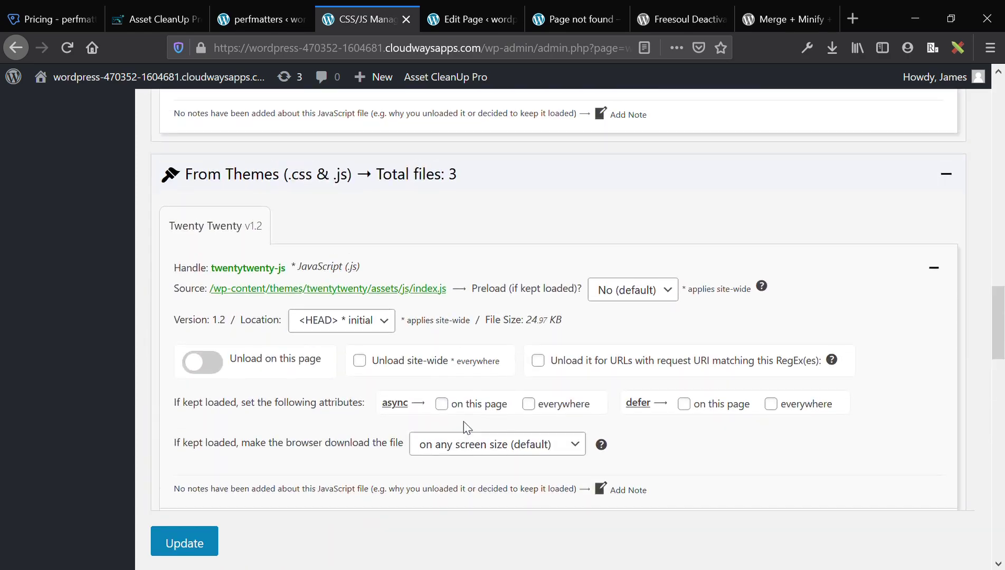
pyautogui.scroll(15, 464, 421)
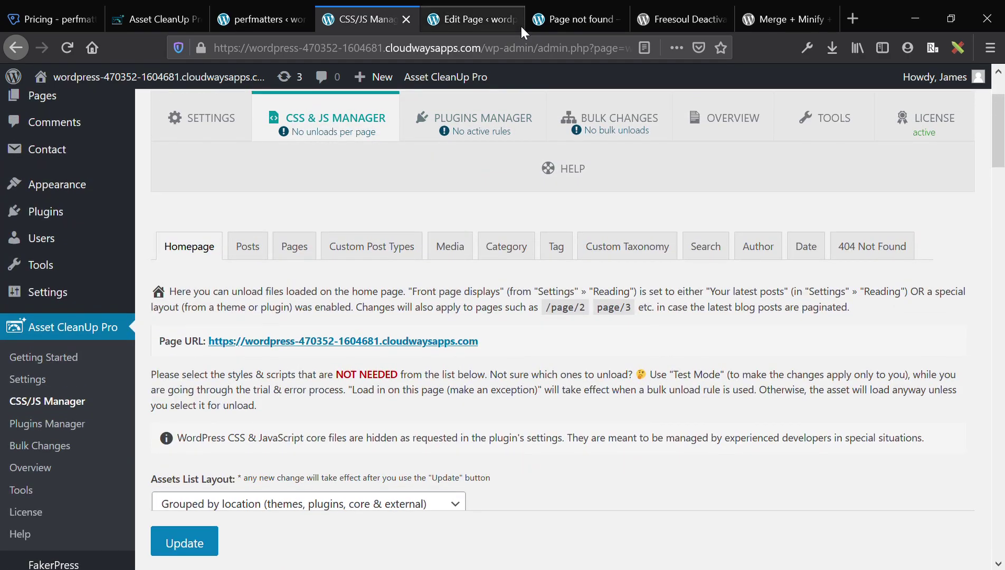
# Reload the "Non neque quae aut voluptatum nisi" page in the editor and dismiss the backup notice.
pyautogui.click(481, 9)
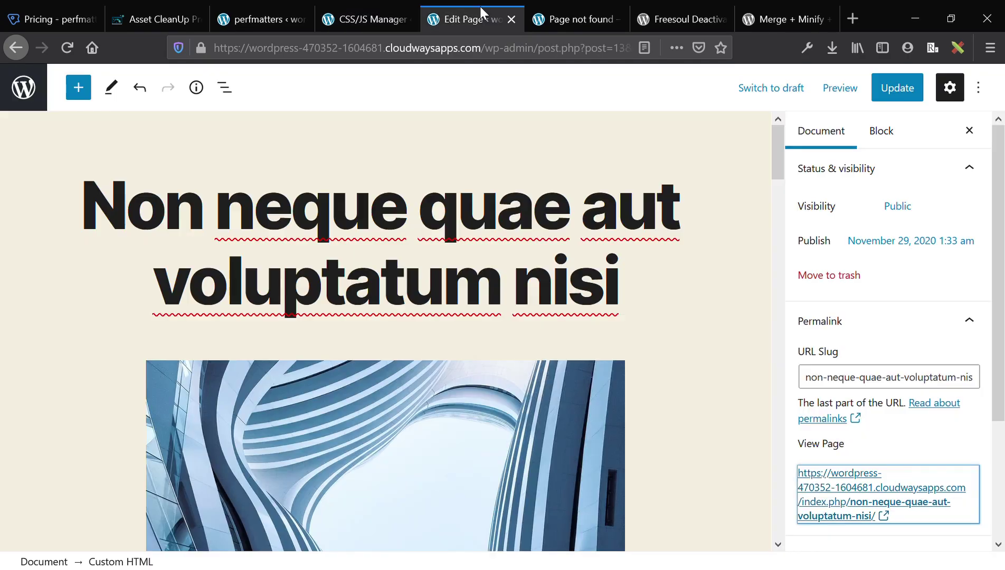
pyautogui.click(66, 47)
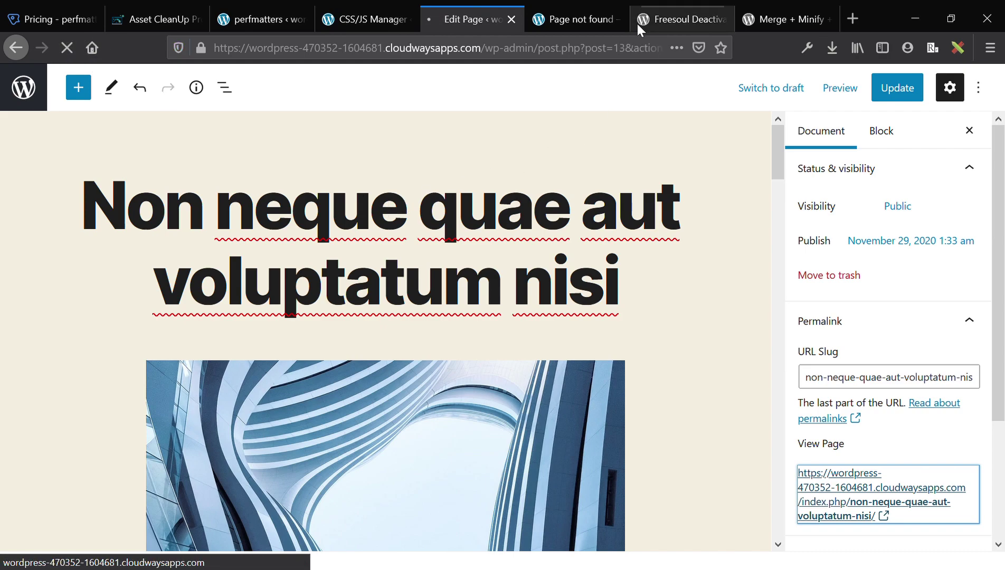
pyautogui.click(567, 8)
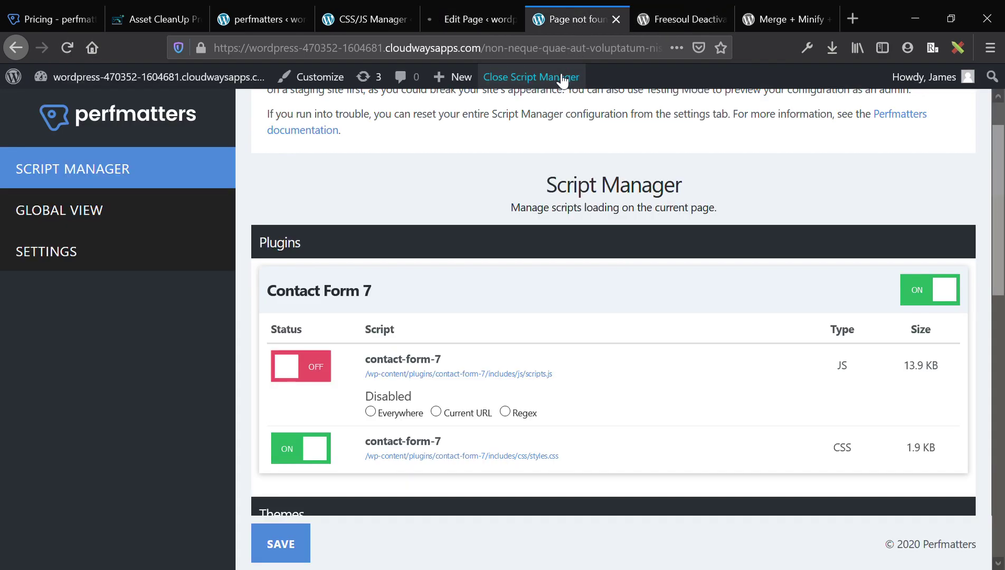
pyautogui.click(462, 16)
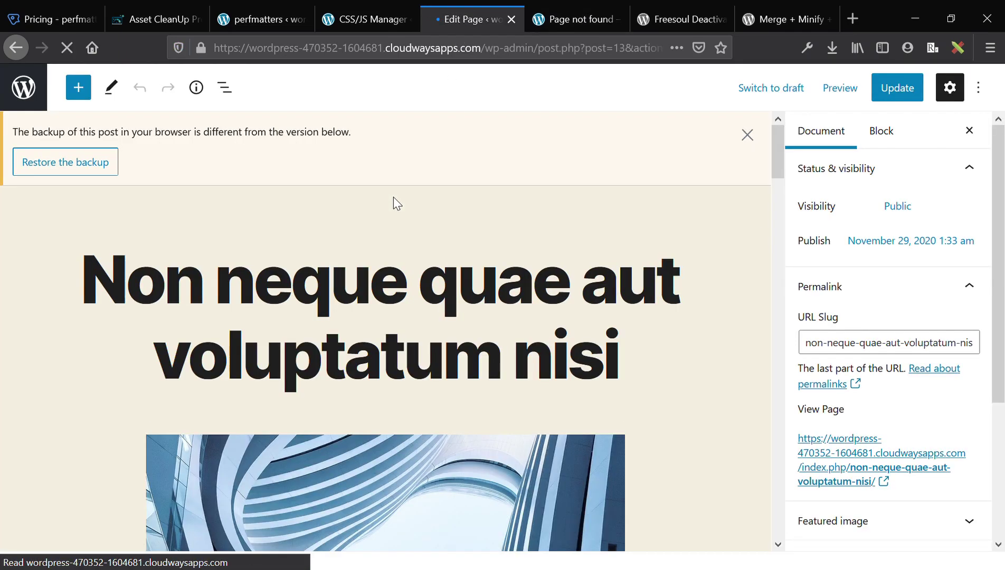
pyautogui.scroll(-5, 393, 196)
pyautogui.scroll(-15, 393, 197)
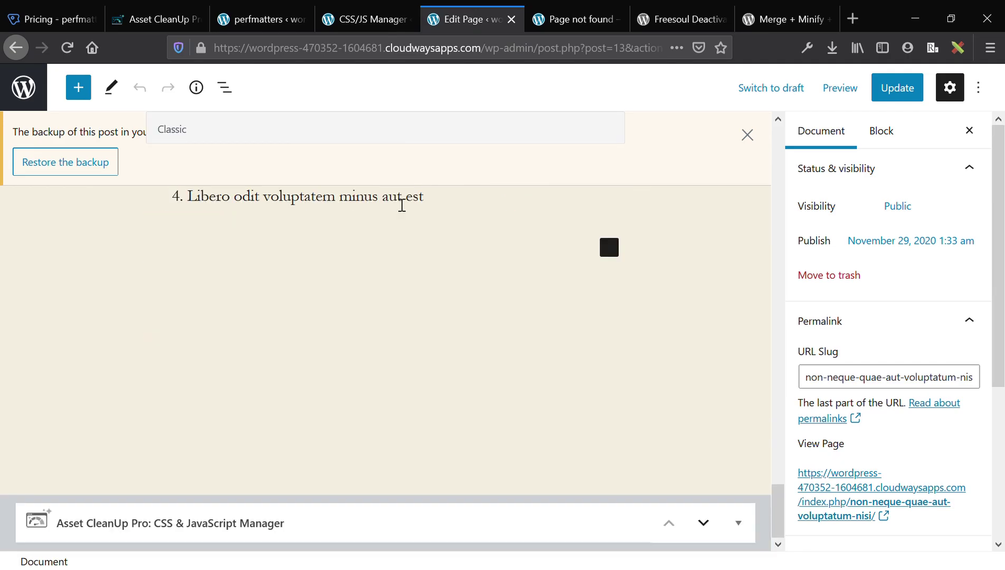
pyautogui.click(752, 139)
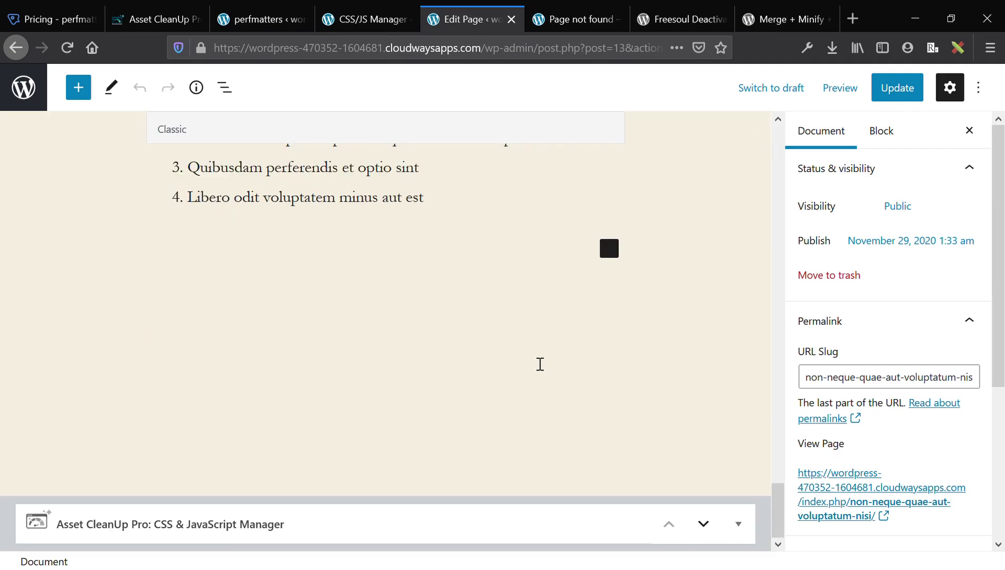
# Expand the page's Asset CleanUp Pro: CSS & JavaScript Manager section and look over the Contact Form 7 files.
pyautogui.click(751, 520)
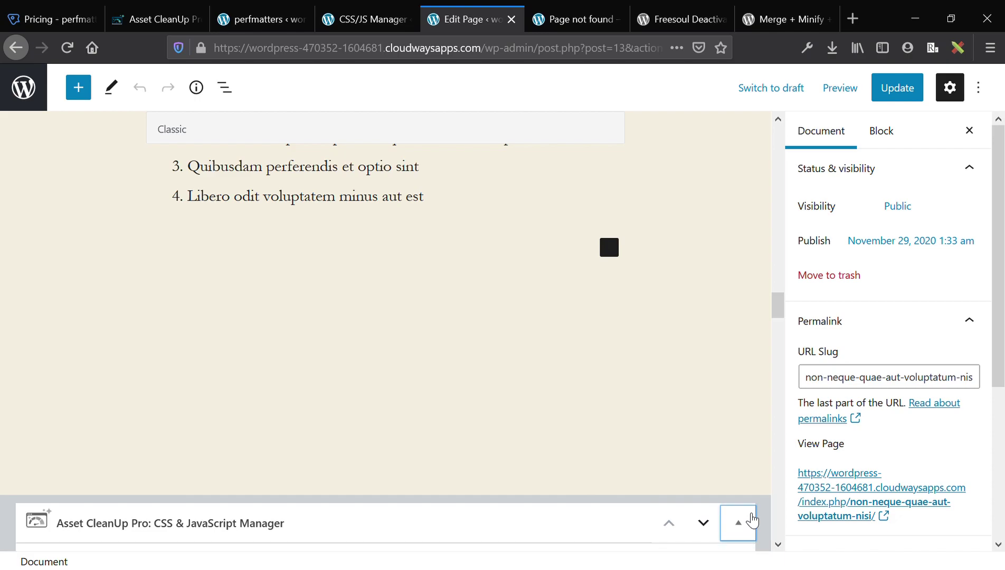
pyautogui.scroll(-8, 570, 470)
pyautogui.scroll(2, 562, 468)
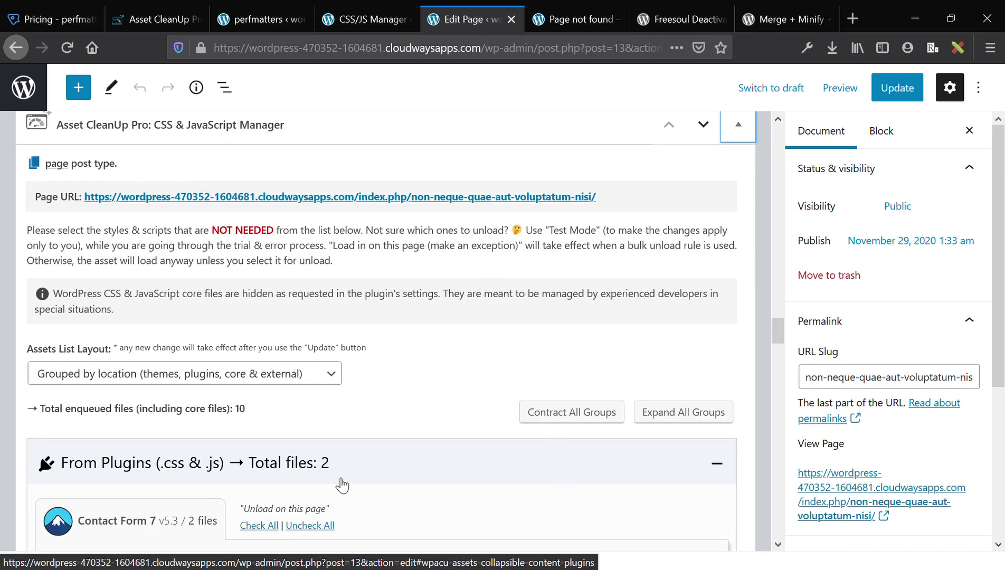
pyautogui.scroll(-4, 338, 480)
pyautogui.scroll(-3, 336, 480)
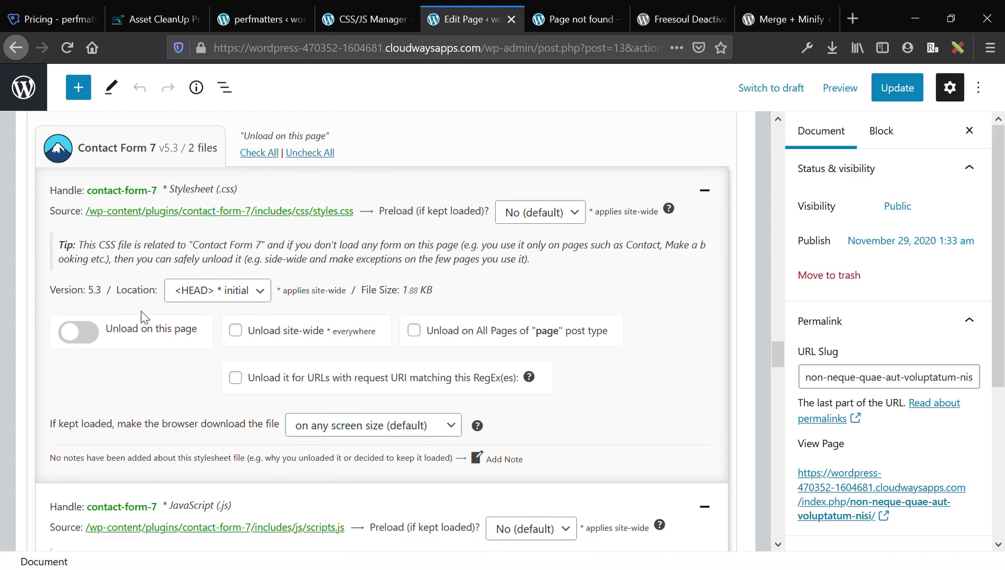
# Try unloading the Contact Form 7 stylesheet on this page, restore it, and review the remaining screen-size and script loading options.
pyautogui.click(79, 333)
pyautogui.click(80, 332)
pyautogui.scroll(-4, 363, 381)
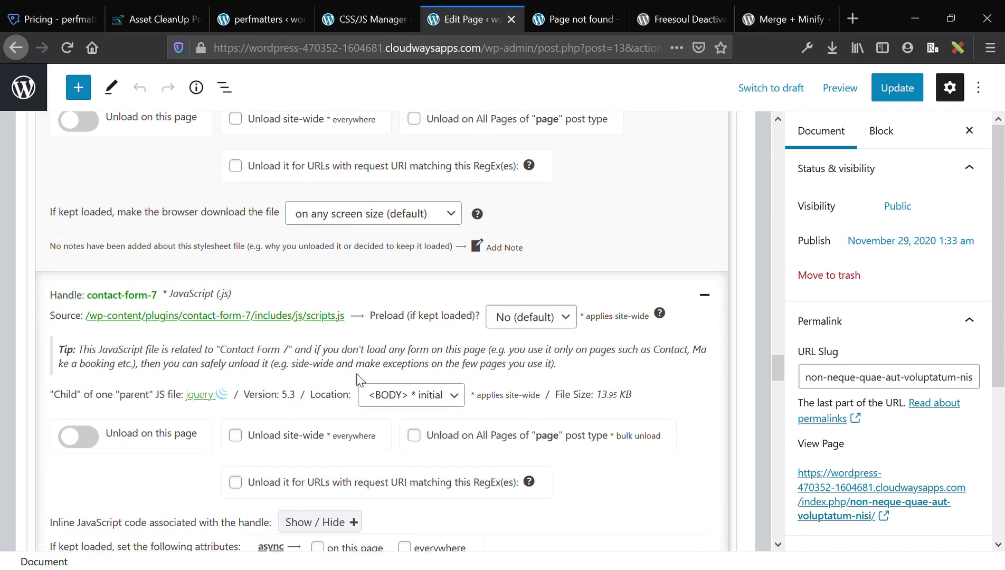
pyautogui.click(403, 217)
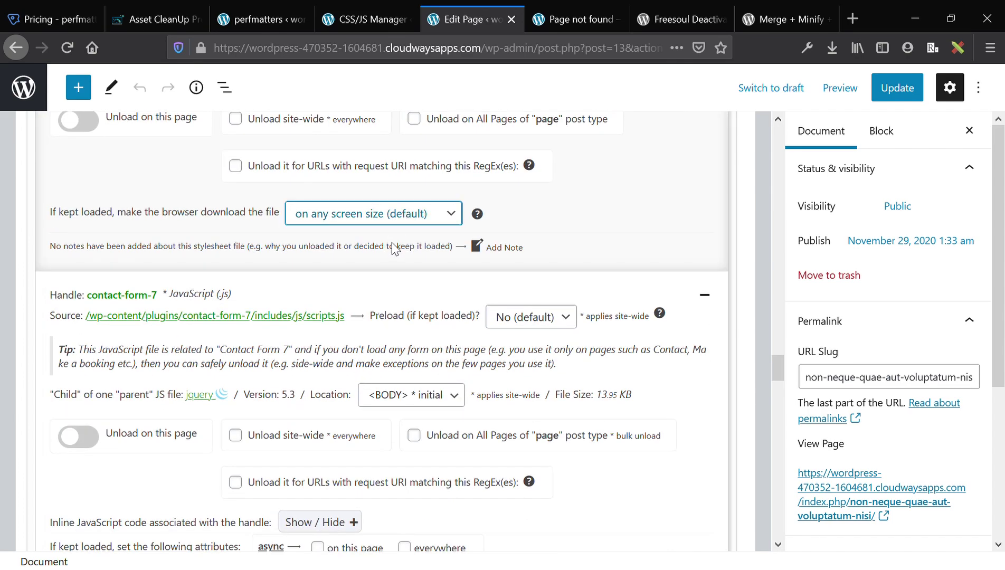
pyautogui.scroll(-2, 253, 380)
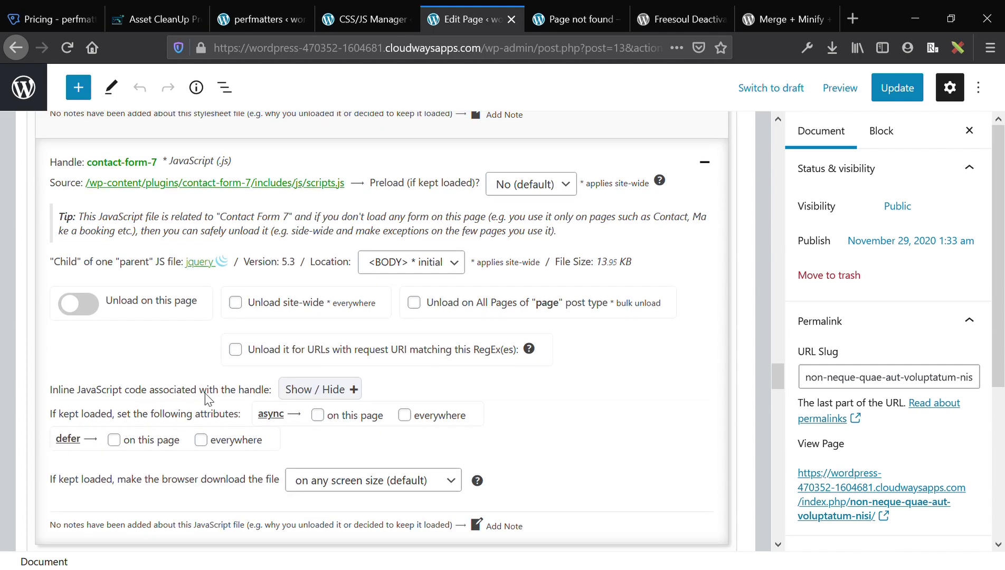
pyautogui.scroll(-4, 226, 397)
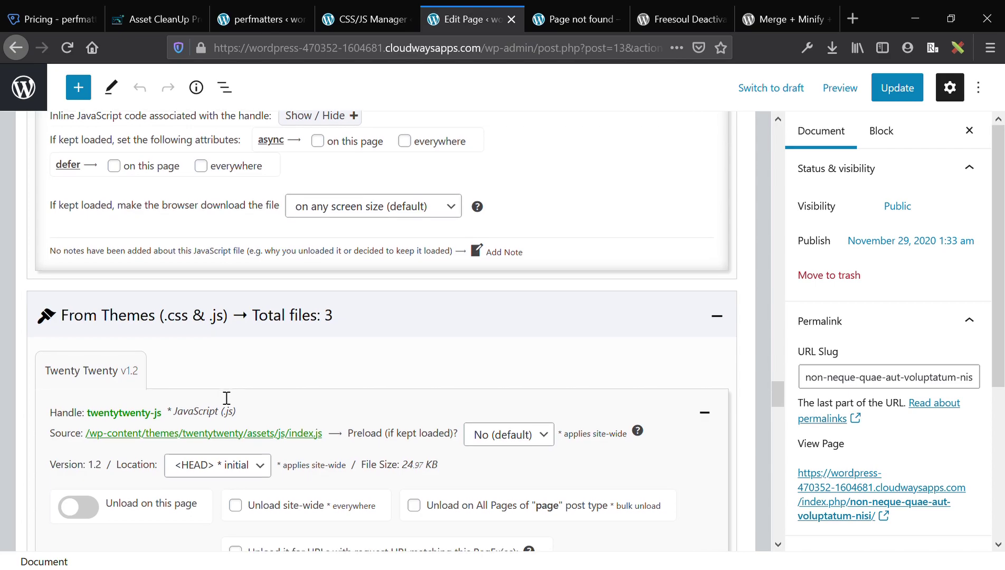
# Look through this page's theme, WordPress core, external third-party and hardcoded asset groups in the Asset CleanUp Pro section.
pyautogui.scroll(-15, 218, 390)
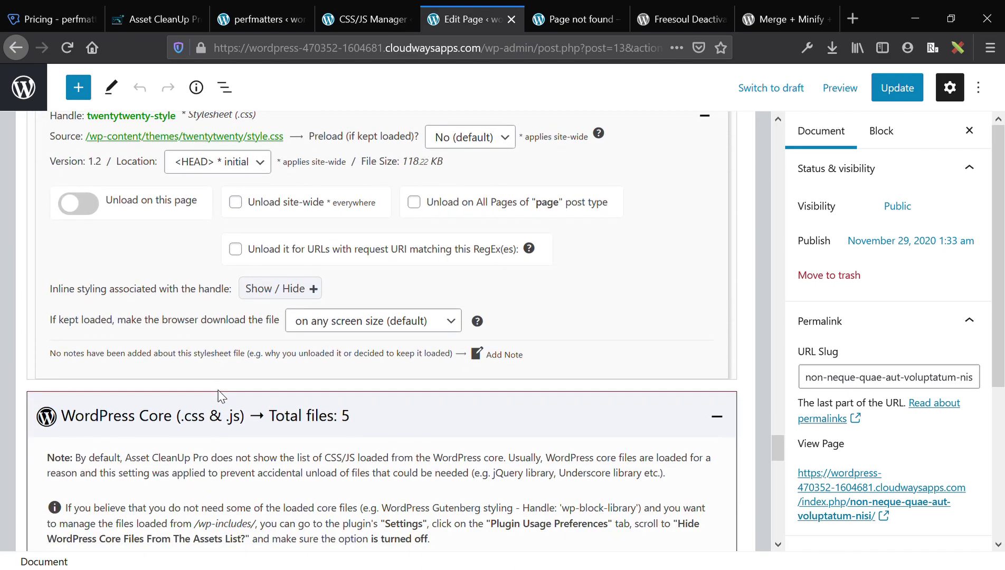
pyautogui.scroll(-3, 221, 395)
pyautogui.scroll(3, 226, 396)
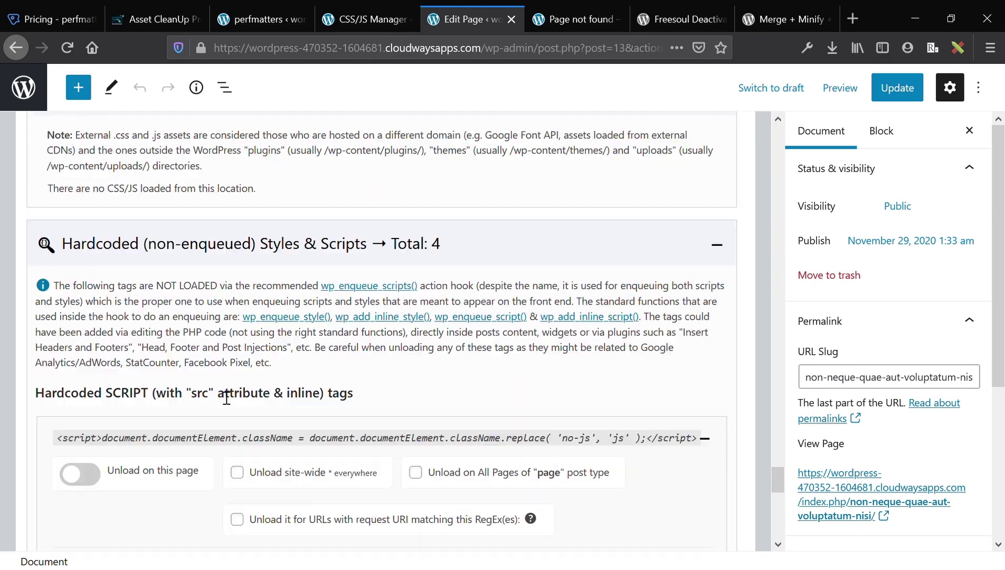
pyautogui.scroll(-8, 226, 396)
pyautogui.scroll(-5, 227, 397)
pyautogui.scroll(10, 220, 395)
pyautogui.scroll(3, 221, 396)
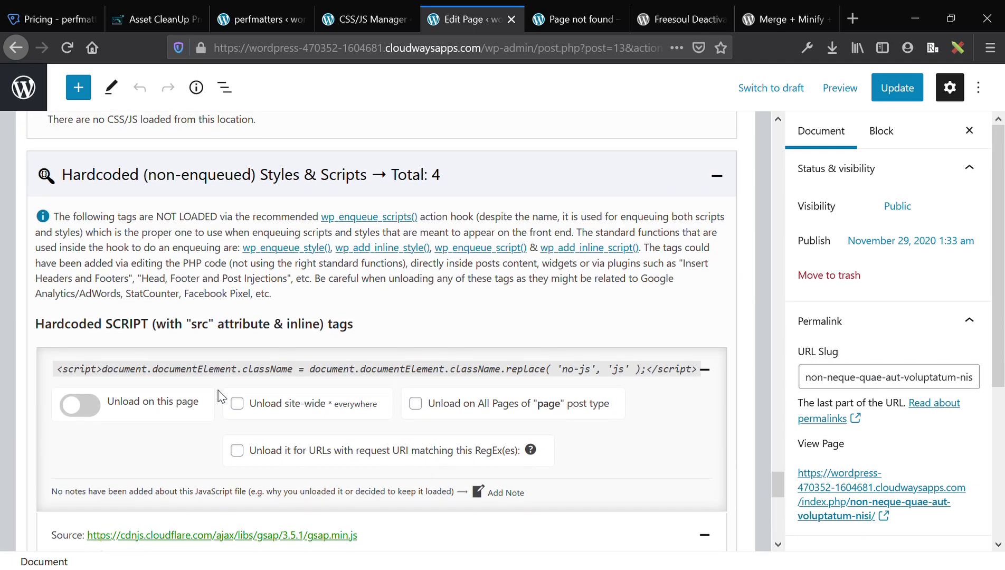
# Switch to the perfmatters Script Manager for the same page and look through its plugin, theme and Misc script lists.
pyautogui.click(569, 7)
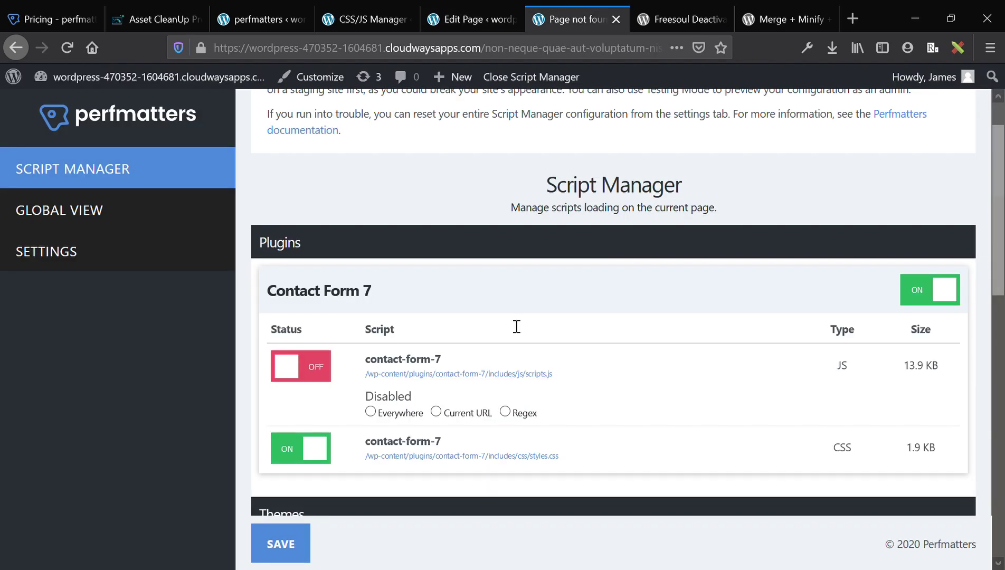
pyautogui.scroll(-10, 471, 451)
pyautogui.scroll(-3, 473, 452)
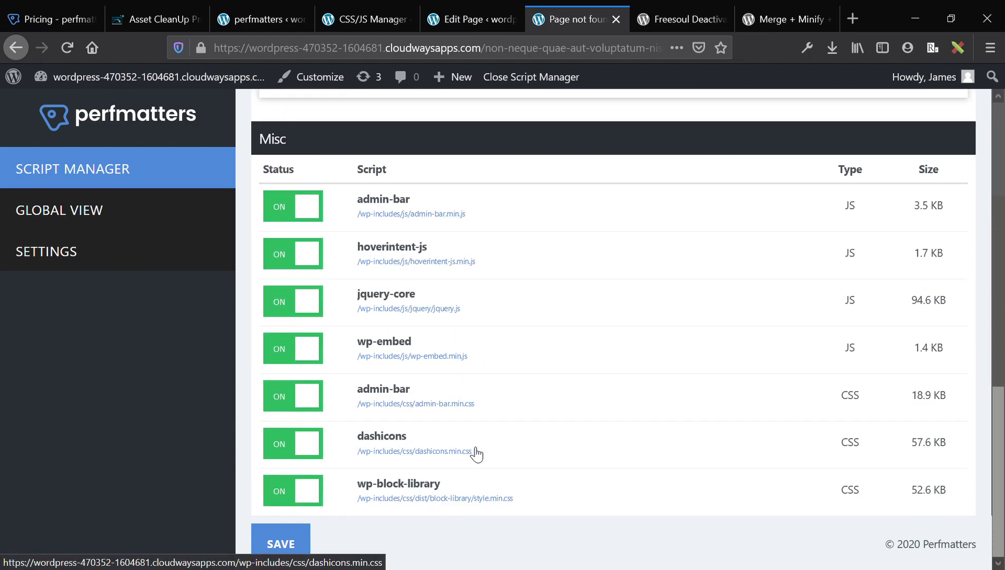
# Return to the page editor and examine the hardcoded script tags, including the gsap.min.js entry and its unload options.
pyautogui.click(453, 6)
pyautogui.scroll(-3, 308, 374)
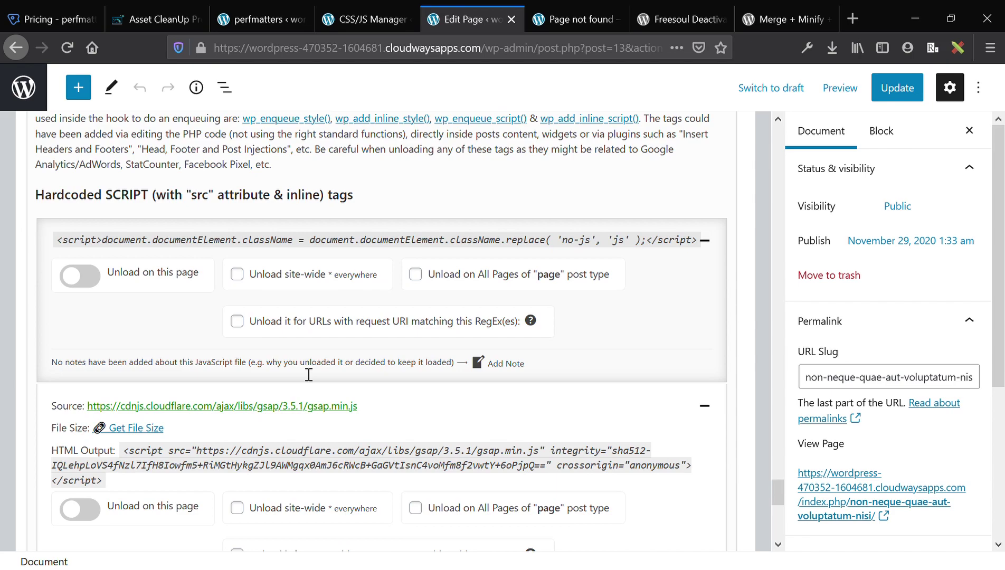
pyautogui.scroll(-3, 309, 374)
pyautogui.scroll(-1, 306, 372)
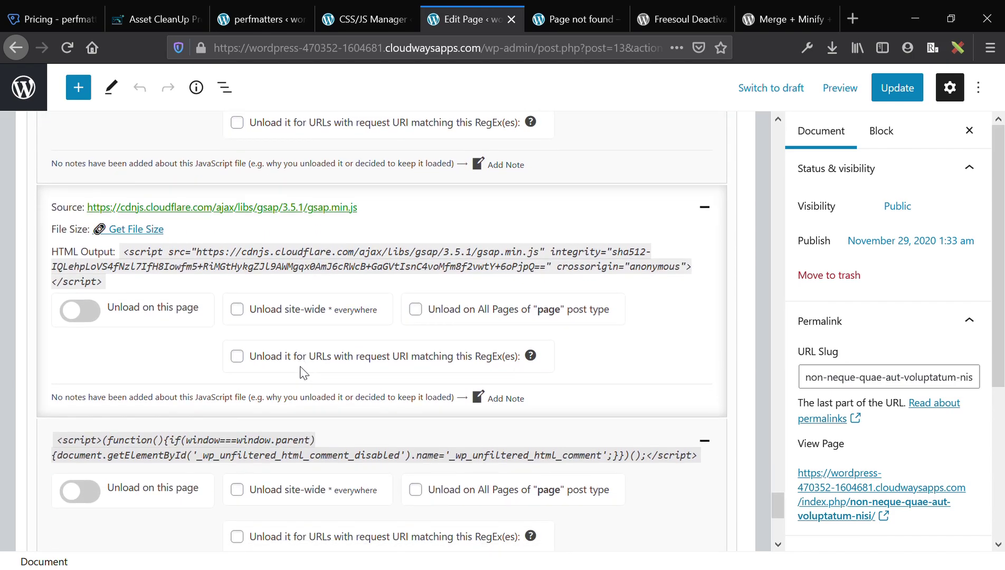
pyautogui.scroll(-1, 287, 258)
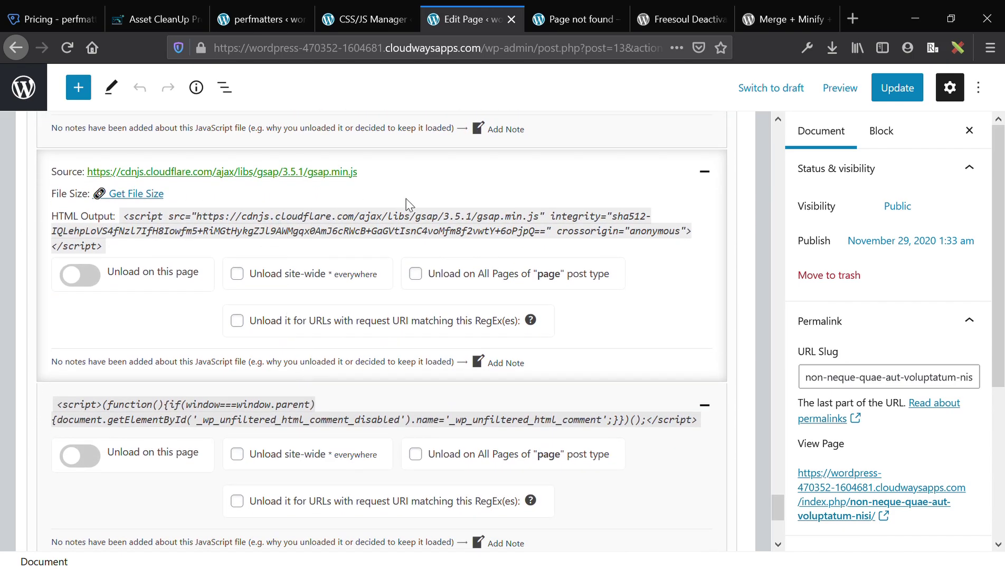
pyautogui.scroll(-4, 405, 204)
# Locate the gsap.min.js script tag within the page content, then go back to the page's asset list.
pyautogui.scroll(15, 406, 204)
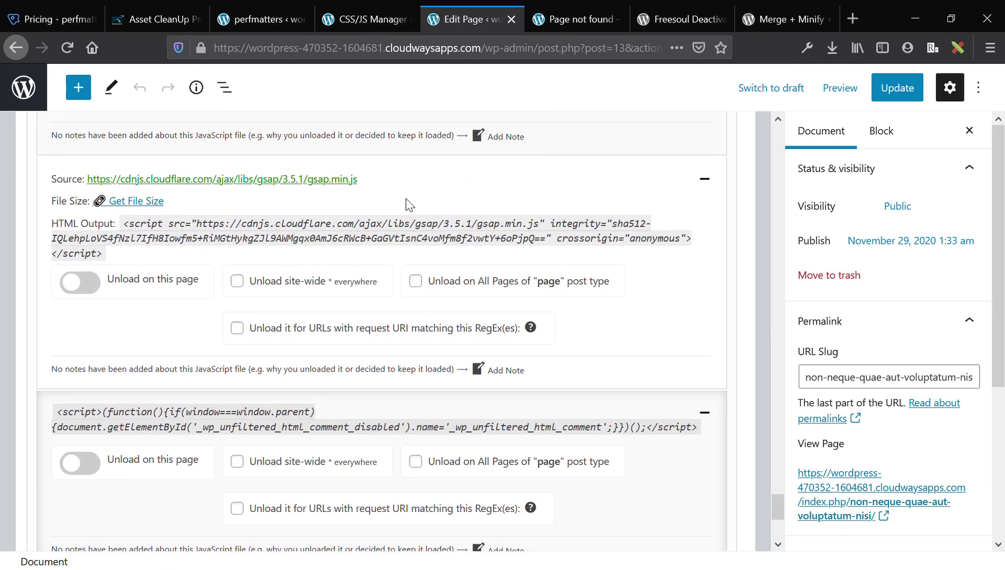
pyautogui.scroll(20, 406, 205)
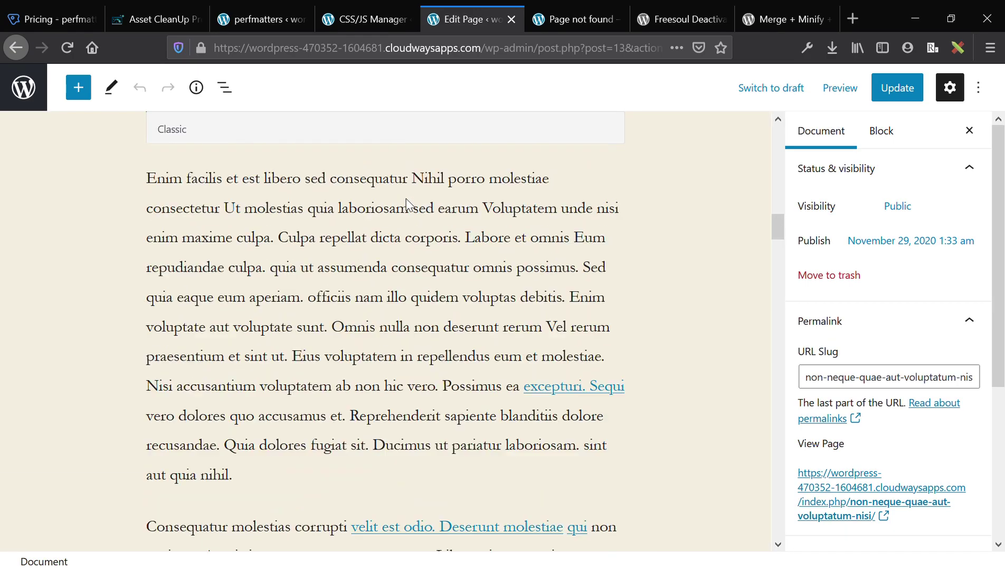
pyautogui.scroll(-1, 408, 204)
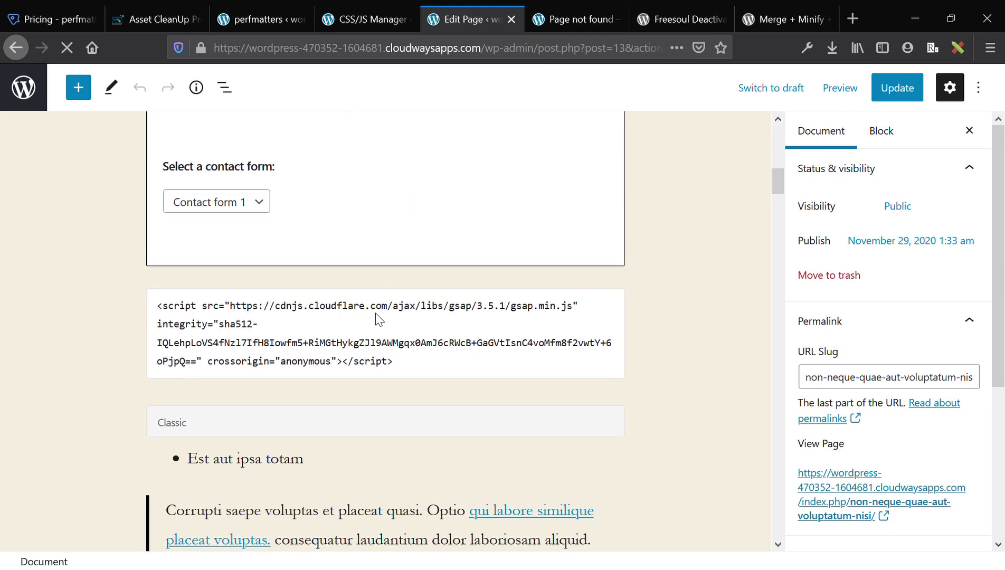
pyautogui.scroll(-20, 382, 330)
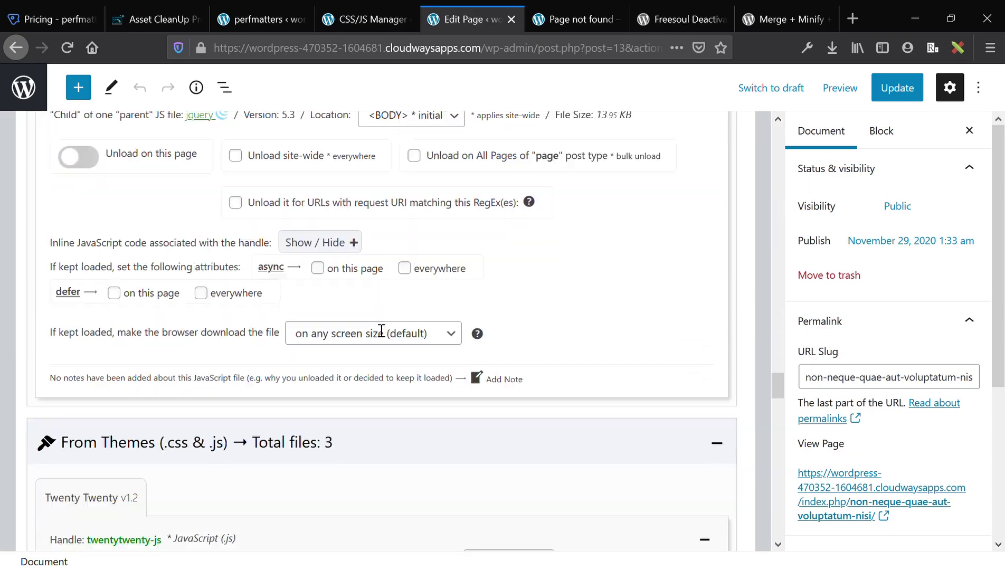
pyautogui.scroll(-10, 382, 330)
# Check the perfmatters Script Manager's Misc list for the hardcoded gsap script.
pyautogui.click(587, 8)
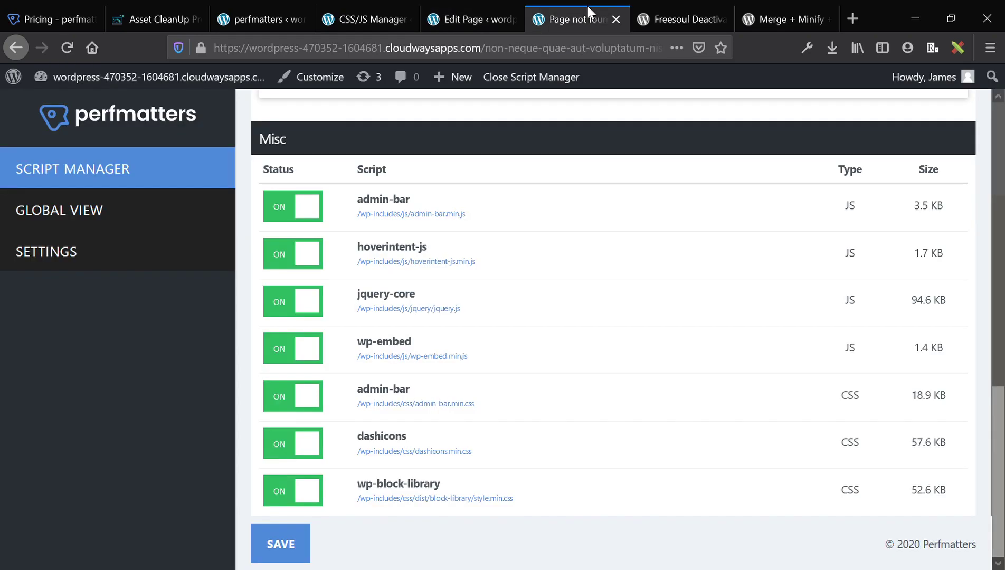
pyautogui.scroll(1, 481, 224)
pyautogui.scroll(3, 482, 224)
# In the page editor, try unloading the hardcoded gsap.min.js script on this page, restore it, and review the remaining hardcoded scripts.
pyautogui.click(460, 17)
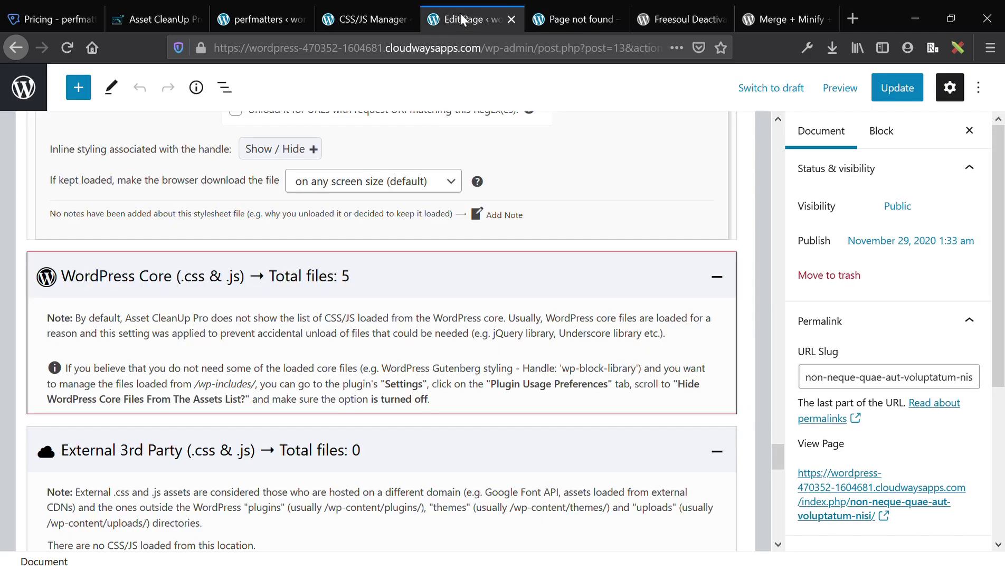
pyautogui.scroll(-10, 401, 195)
pyautogui.scroll(2, 400, 194)
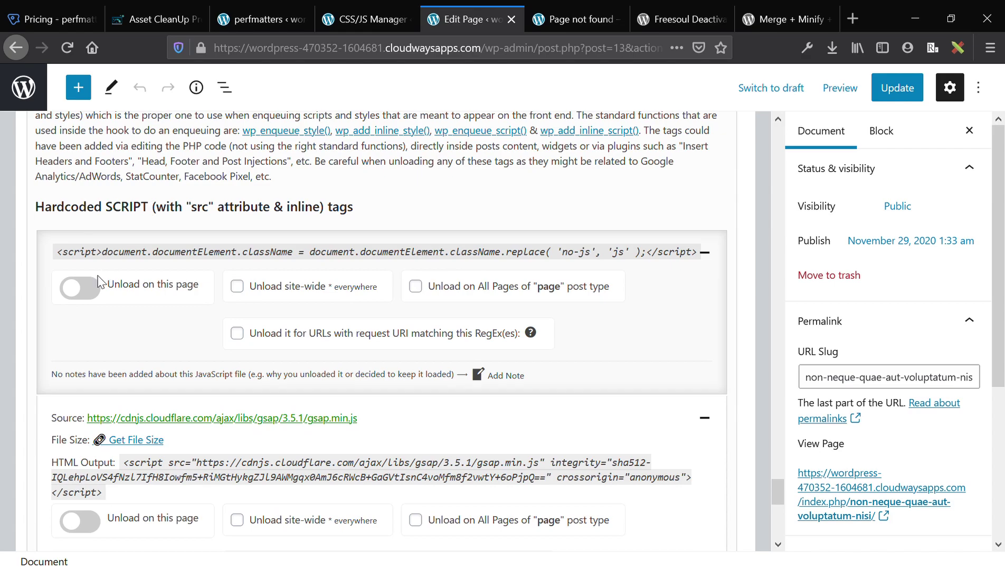
pyautogui.scroll(-5, 89, 300)
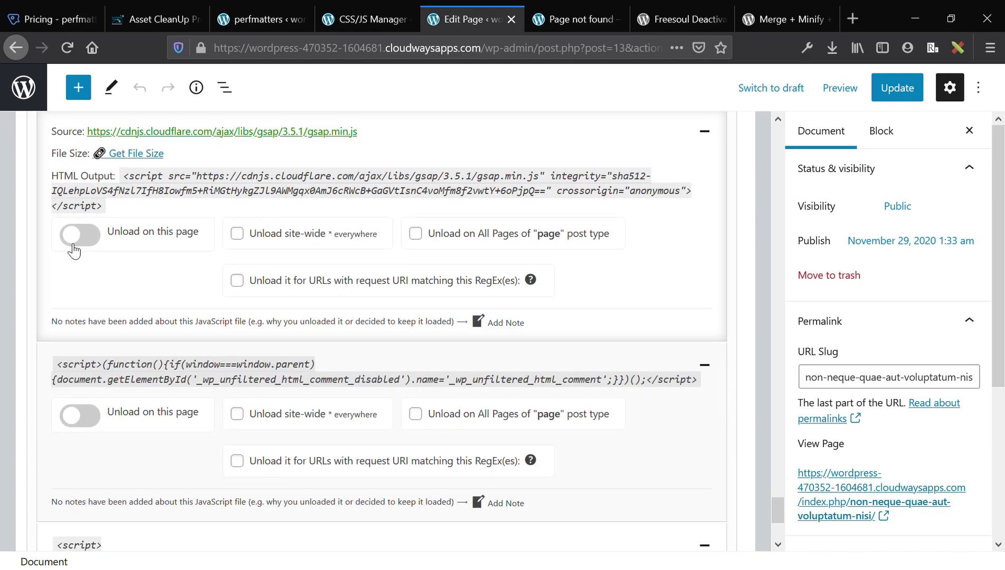
pyautogui.click(79, 234)
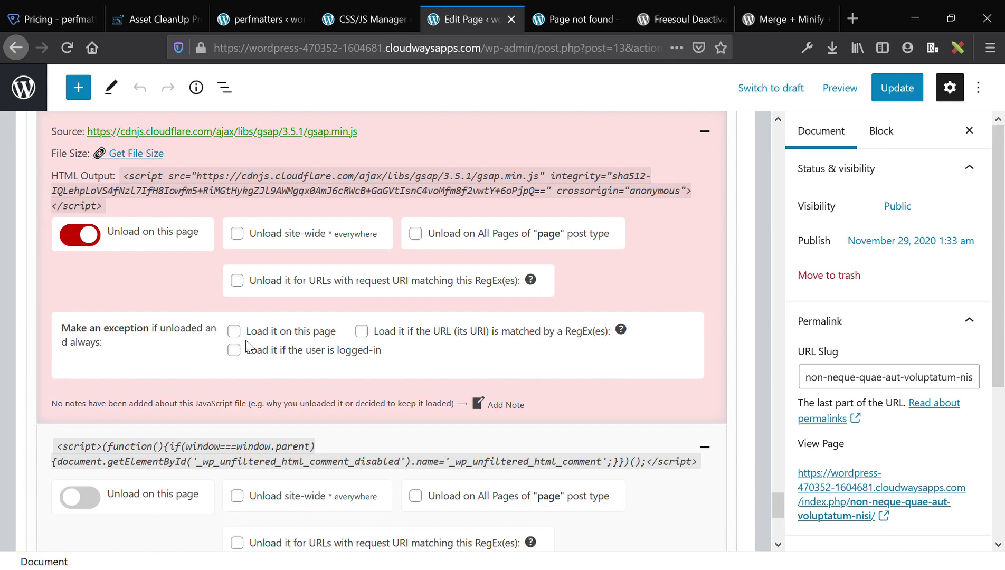
pyautogui.click(88, 236)
pyautogui.scroll(-4, 84, 232)
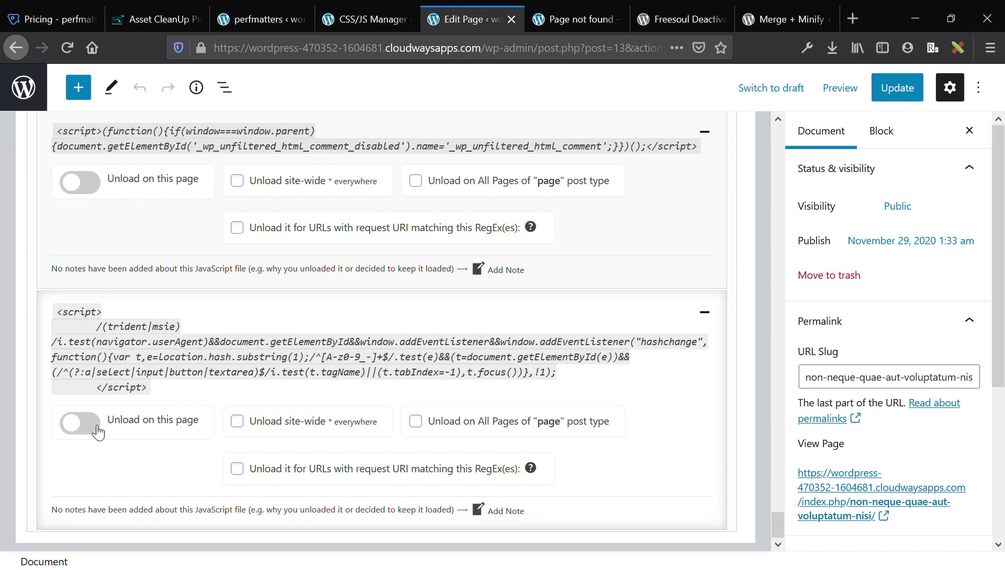
pyautogui.scroll(20, 96, 430)
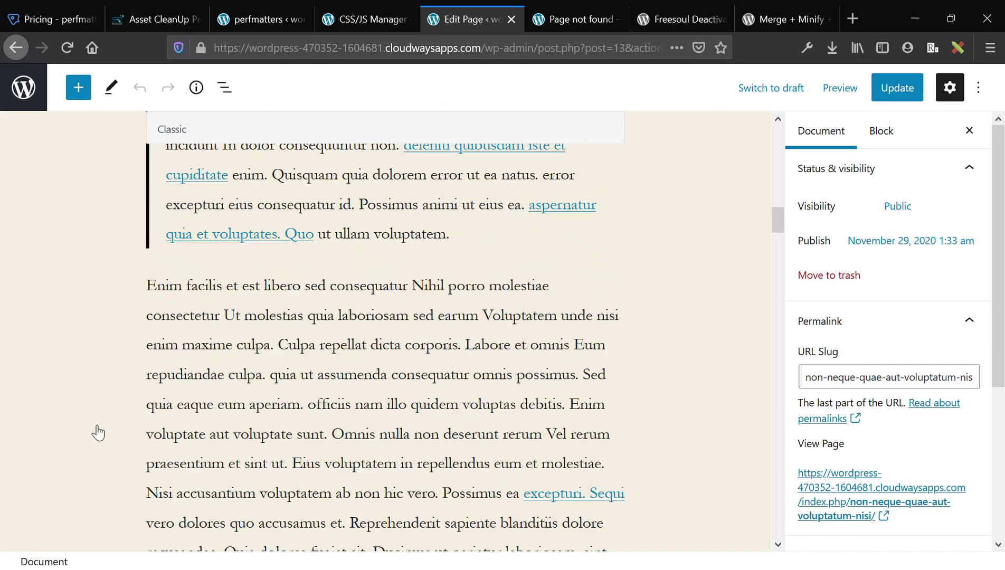
pyautogui.scroll(-20, 351, 318)
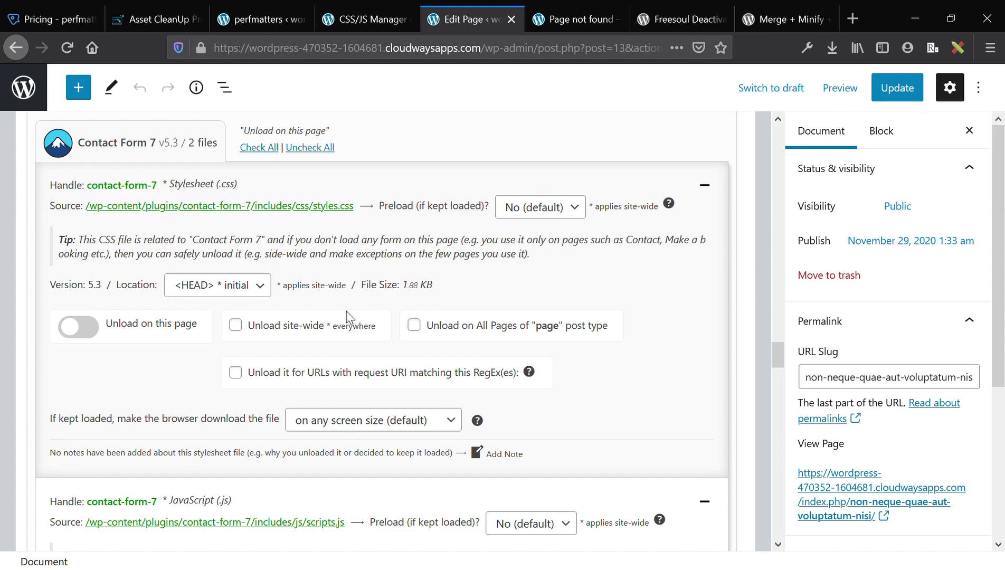
# Open Asset CleanUp Pro's Plugins Manager and look over the plugins that can be unloaded.
pyautogui.click(370, 9)
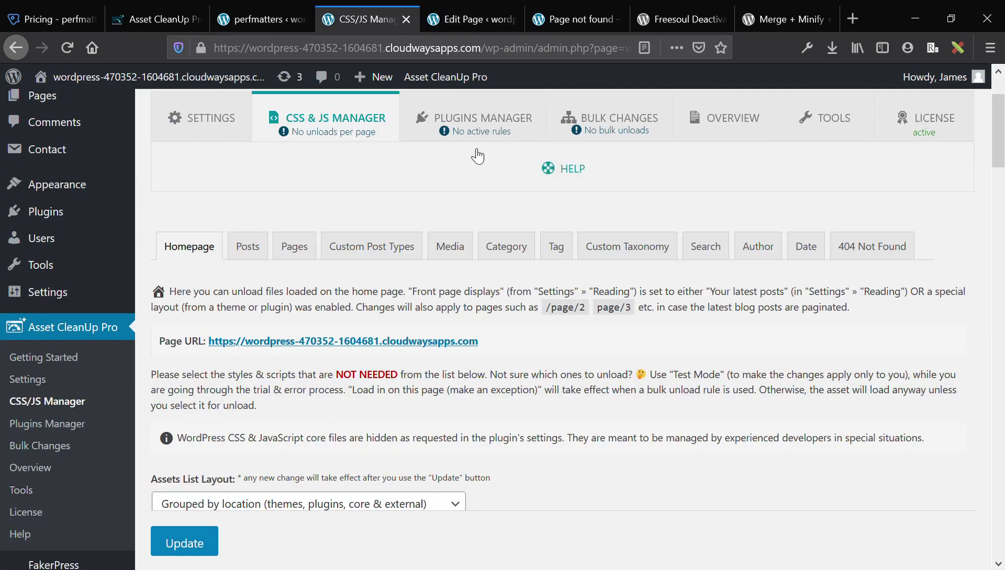
pyautogui.scroll(2, 483, 162)
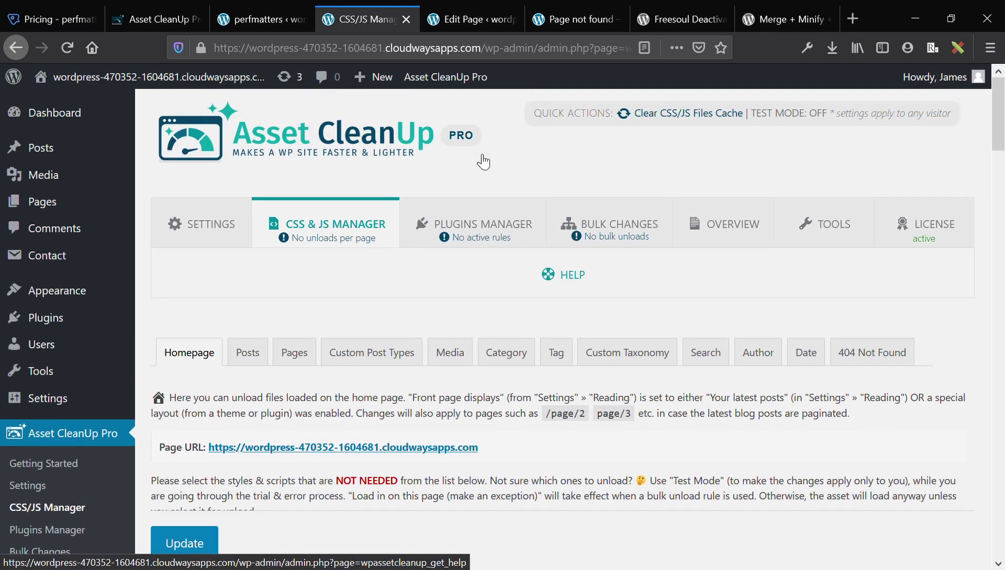
pyautogui.click(482, 239)
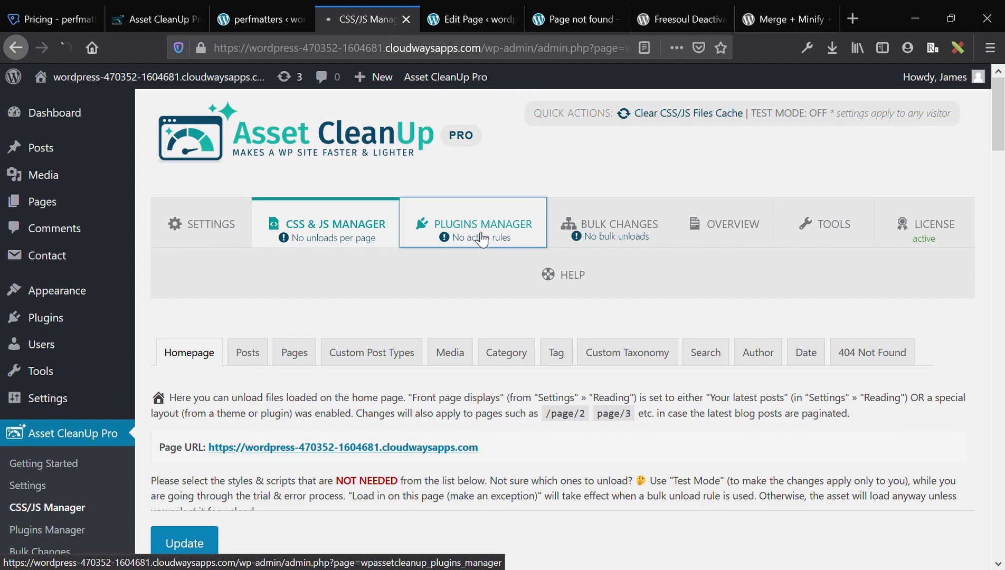
pyautogui.scroll(-1, 482, 240)
pyautogui.scroll(-5, 482, 240)
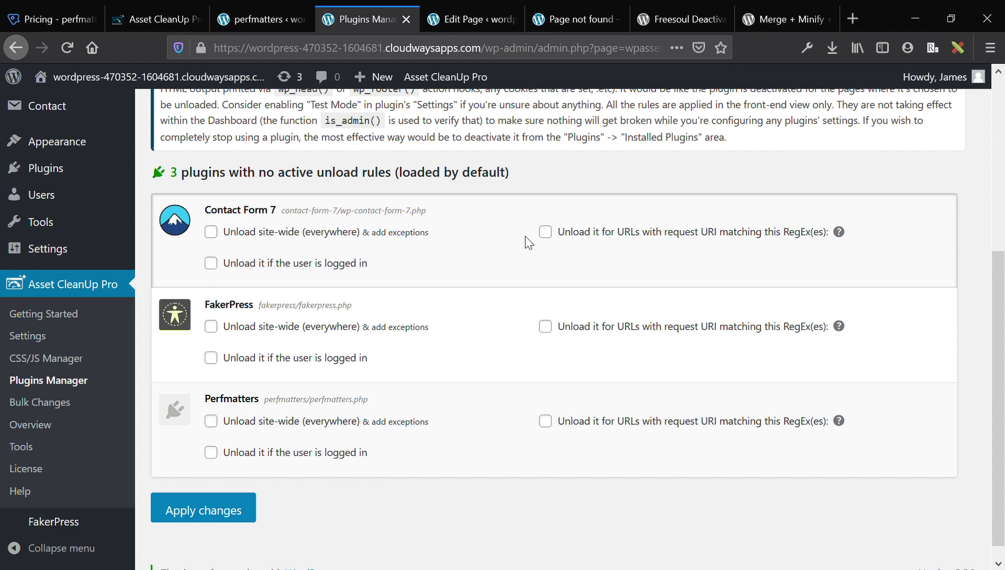
# Try the RegEx URL unload option for Contact Form 7 and the site-wide unload option for FakerPress.
pyautogui.click(554, 231)
pyautogui.scroll(-3, 571, 260)
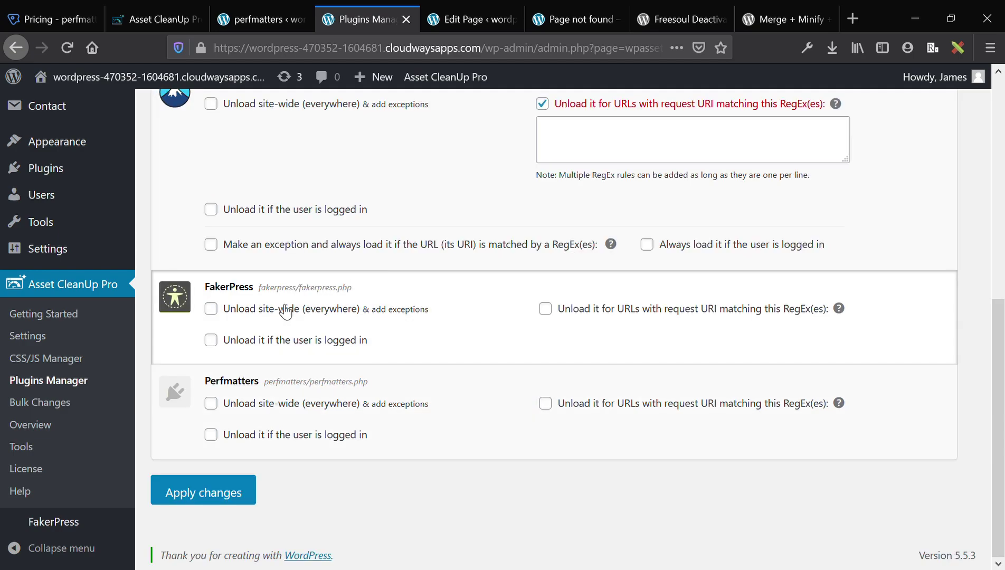
pyautogui.click(290, 308)
pyautogui.click(278, 441)
pyautogui.scroll(10, 280, 448)
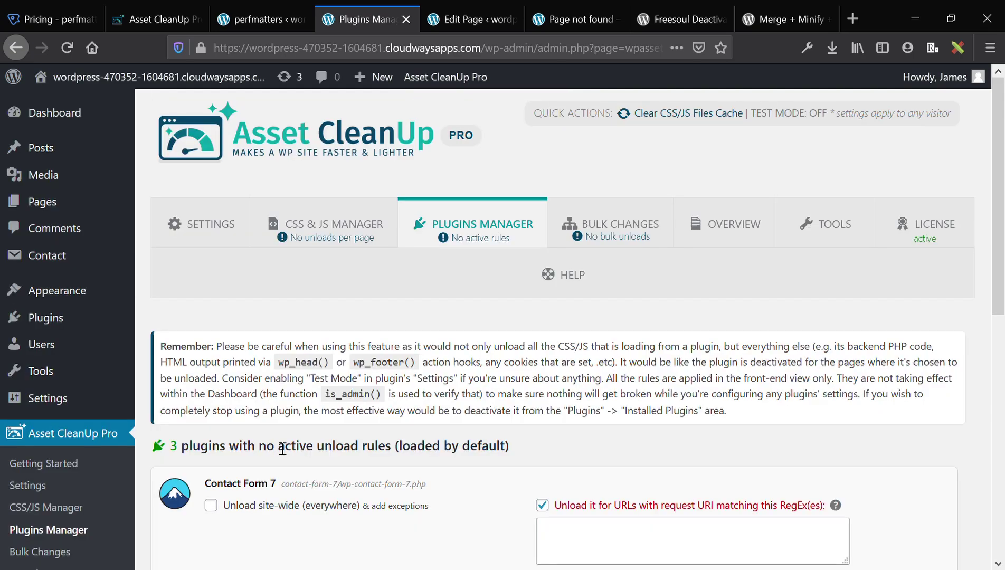
# Open Asset CleanUp Pro's Bulk Changes and review the bulk unloads for Posts, Pages & Custom Post Types.
pyautogui.click(630, 236)
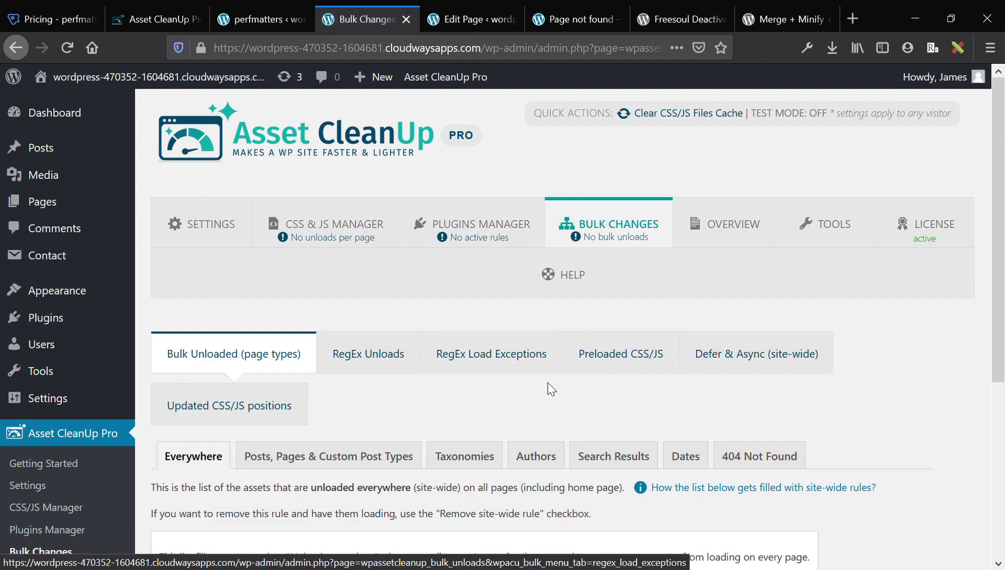
pyautogui.scroll(-5, 547, 386)
pyautogui.click(328, 197)
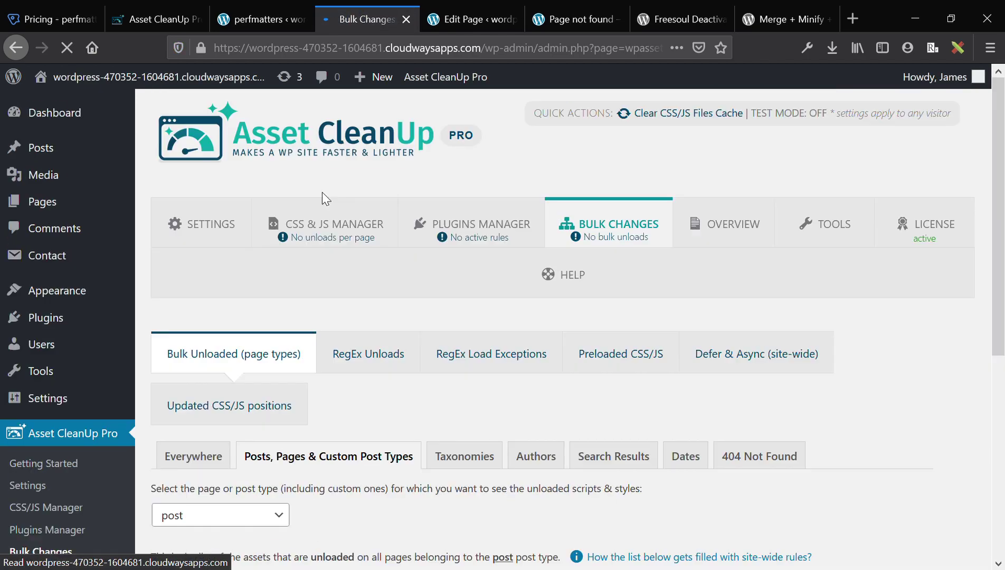
pyautogui.scroll(-6, 496, 384)
pyautogui.scroll(6, 496, 384)
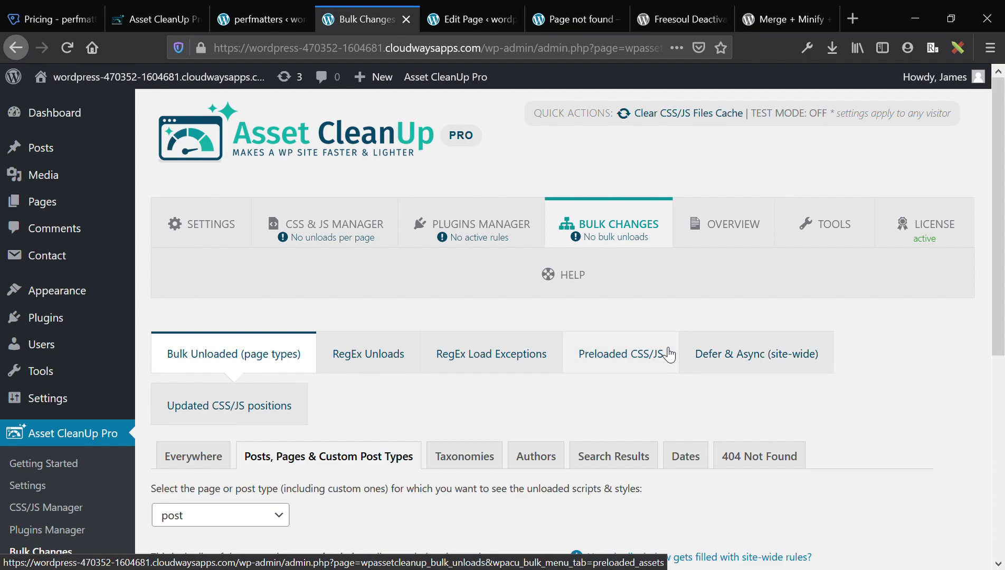
# Review Asset CleanUp Pro's Overview of all changes and open its Tools page.
pyautogui.click(729, 244)
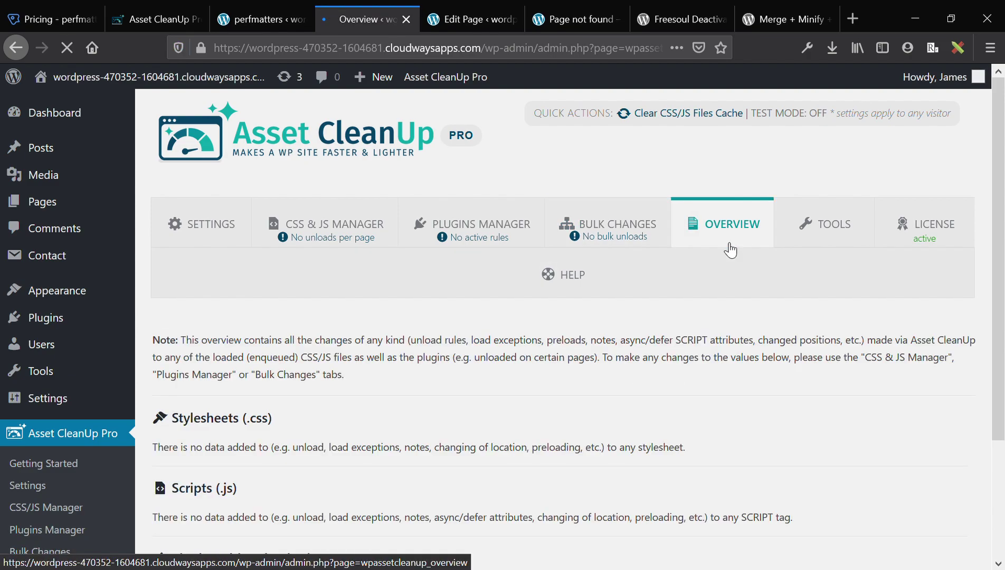
pyautogui.scroll(-3, 601, 447)
pyautogui.scroll(3, 611, 450)
pyautogui.click(833, 235)
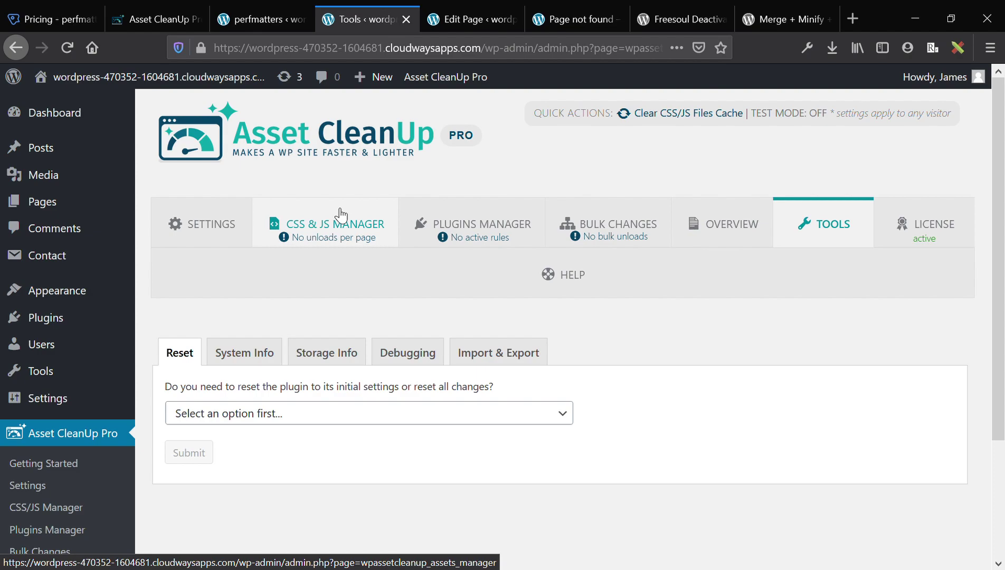
# Compare the perfmatters 1 Site – Personal yearly price with the Asset CleanUp Pro license prices.
pyautogui.click(62, 10)
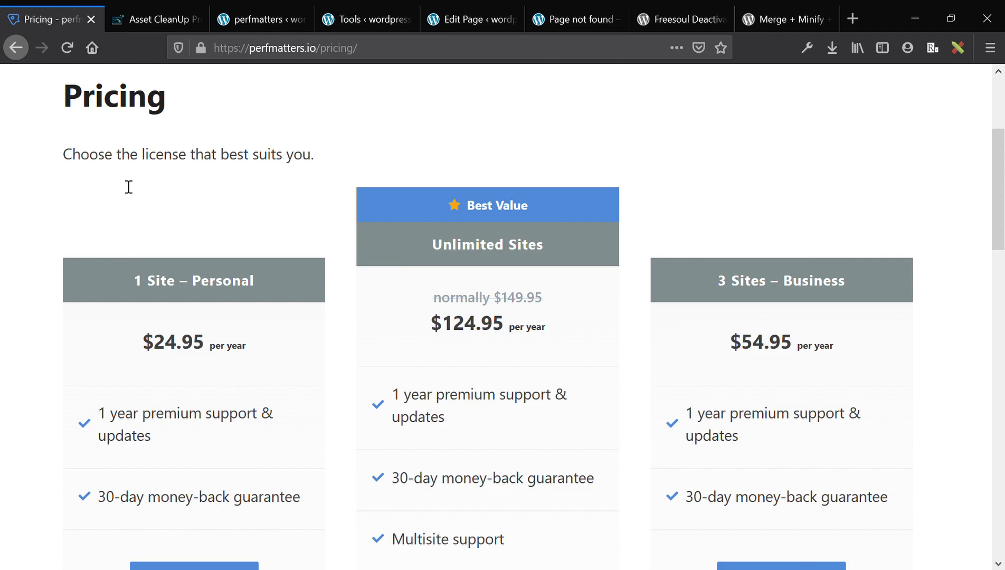
pyautogui.tripleClick(200, 351)
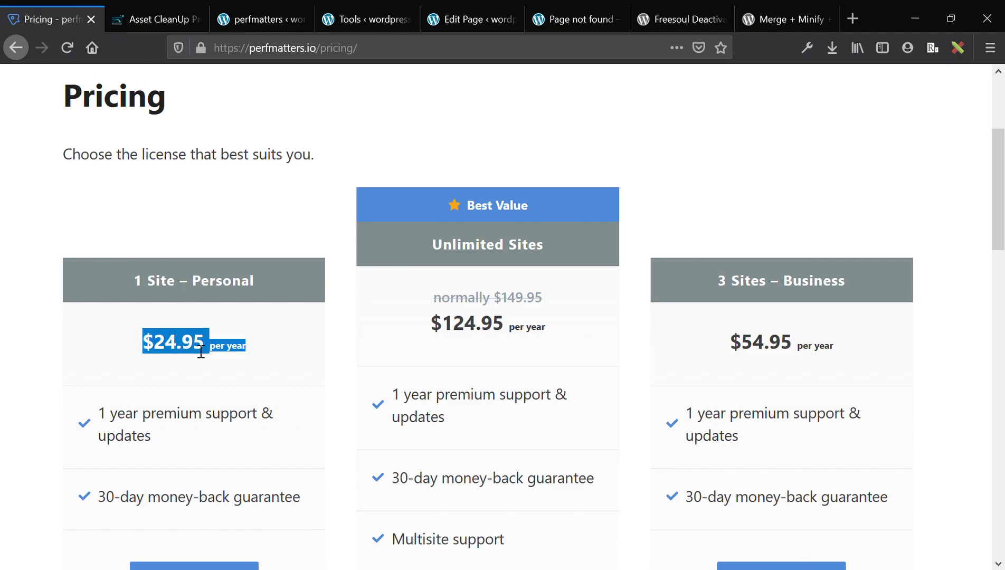
pyautogui.click(201, 351)
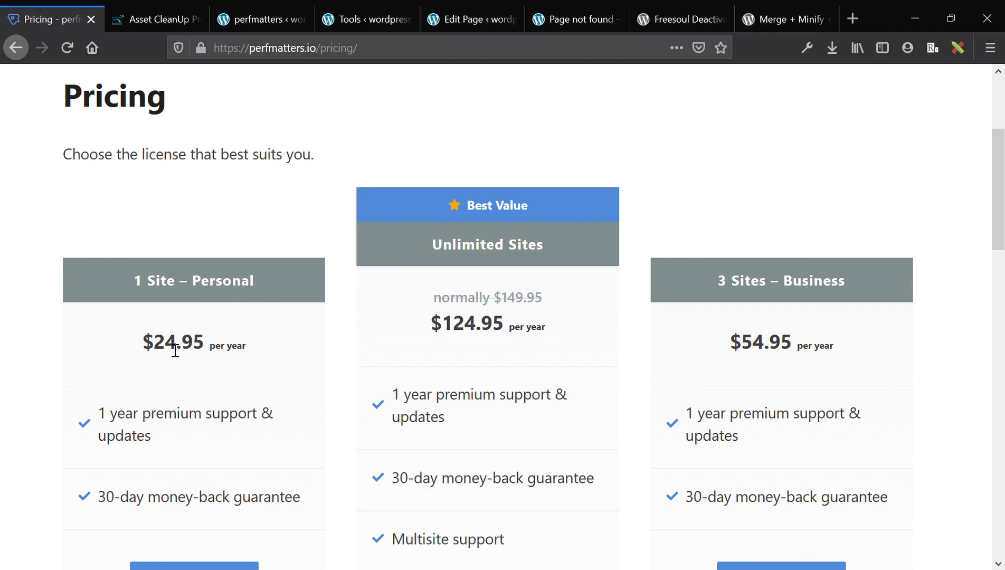
pyautogui.click(162, 15)
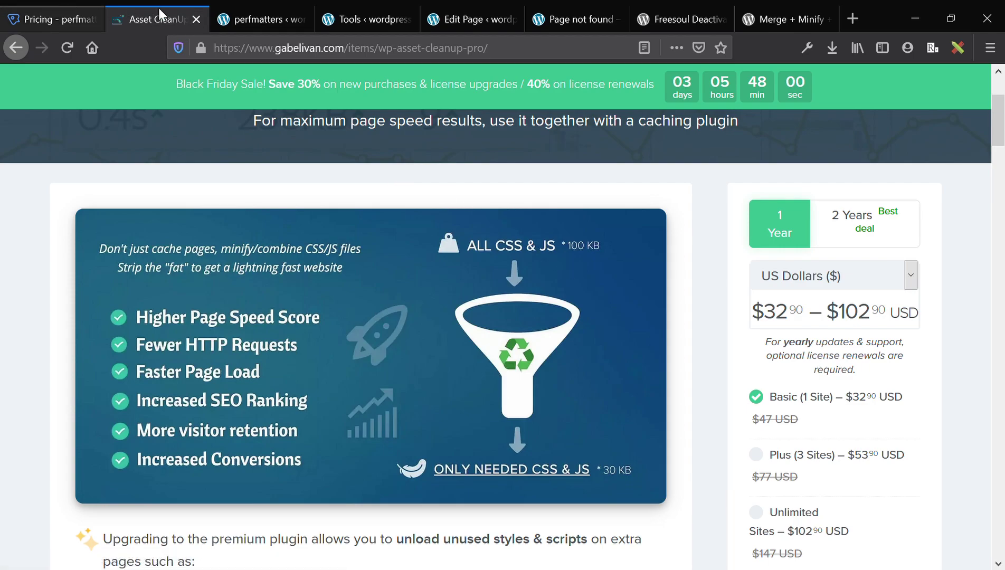
# Open perfmatters' general options and Asset CleanUp Pro's plugin settings to compare them.
pyautogui.click(226, 15)
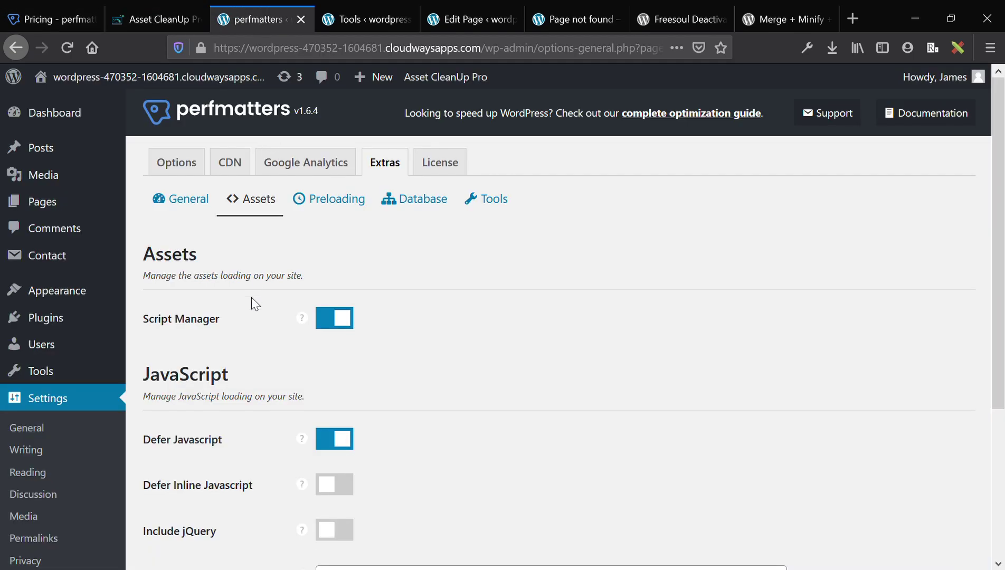
pyautogui.click(189, 167)
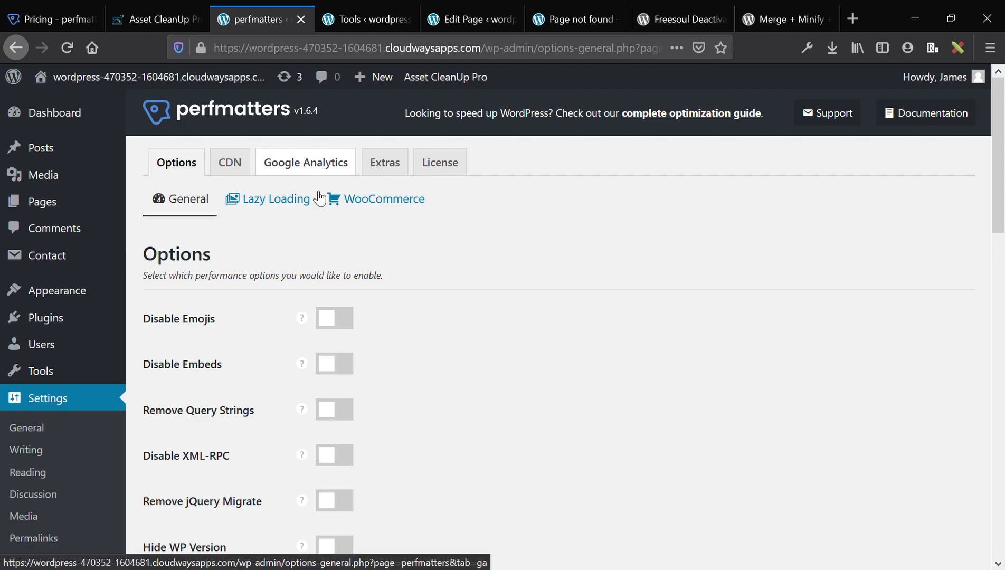
pyautogui.click(390, 15)
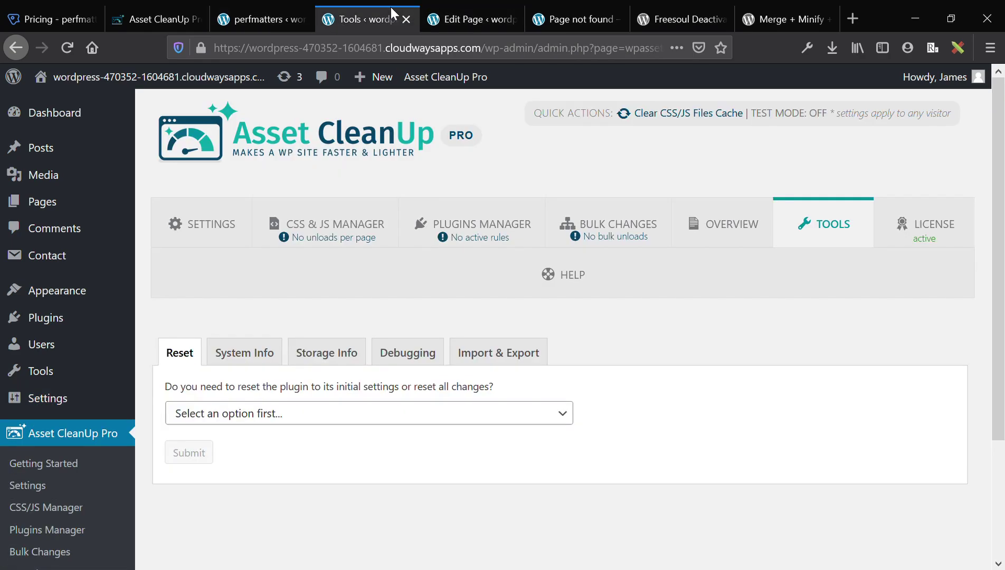
pyautogui.click(211, 227)
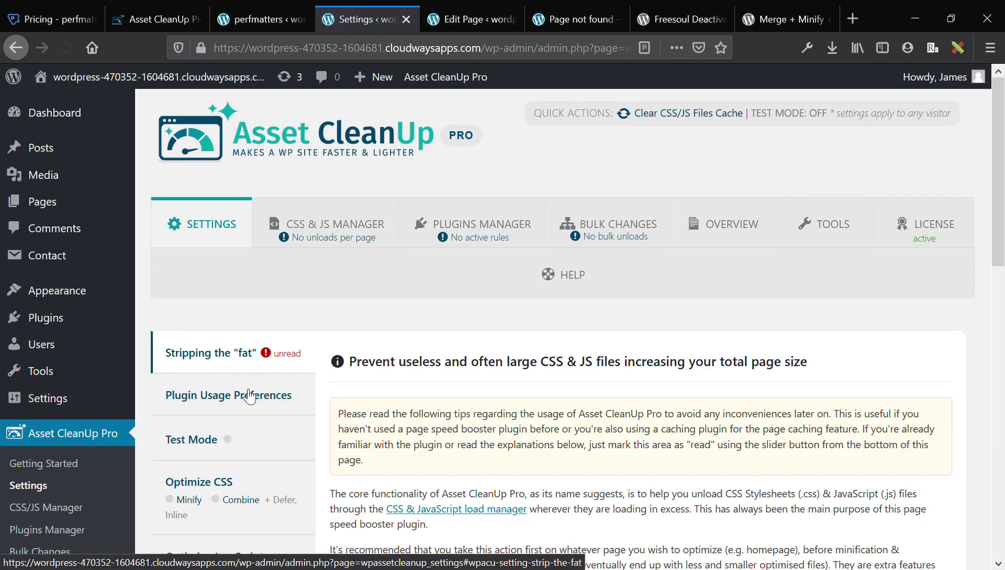
# Examine Asset CleanUp Pro's settings categories, including Test Mode, Optimize CSS, Optimize JavaScript and the fonts options.
pyautogui.scroll(-4, 249, 402)
pyautogui.click(245, 217)
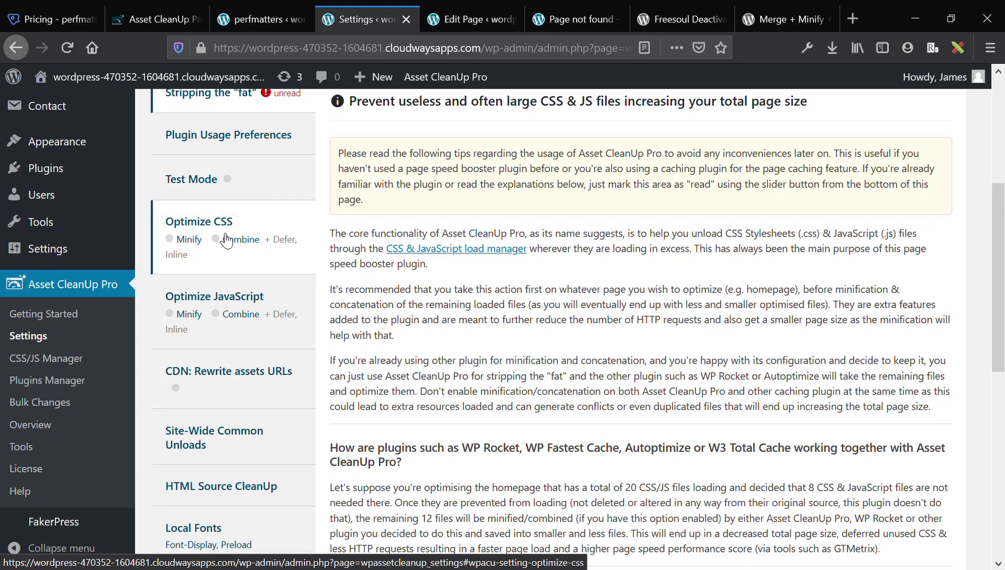
pyautogui.click(213, 293)
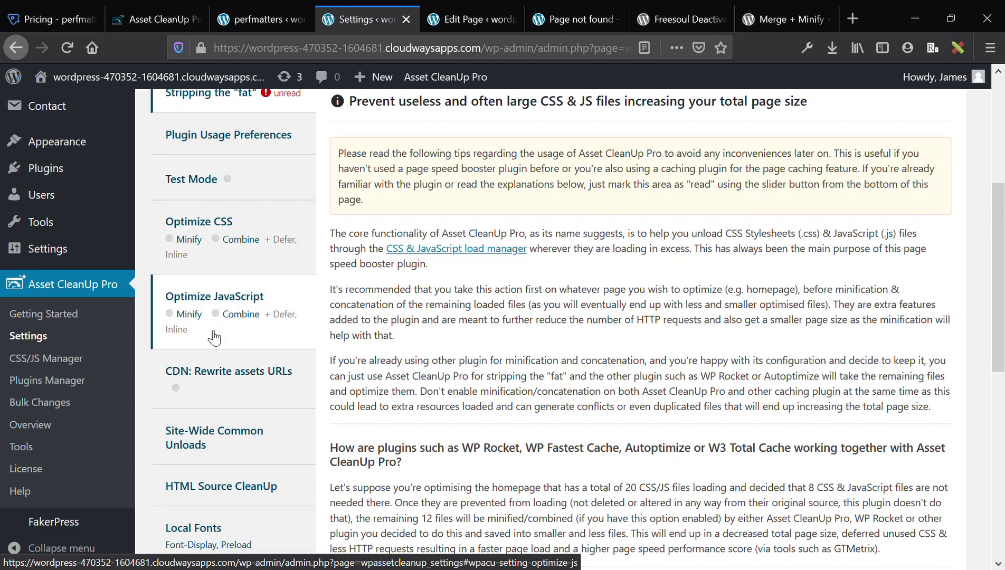
pyautogui.click(226, 222)
pyautogui.click(226, 316)
pyautogui.click(227, 236)
pyautogui.click(233, 296)
pyautogui.click(235, 249)
pyautogui.click(264, 313)
pyautogui.click(274, 238)
pyautogui.click(239, 177)
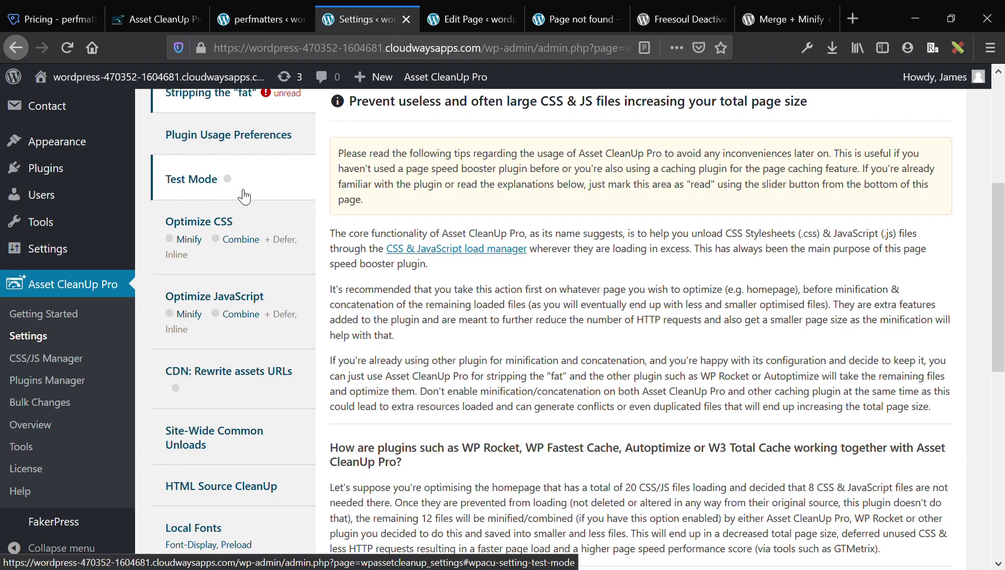
pyautogui.scroll(-3, 243, 196)
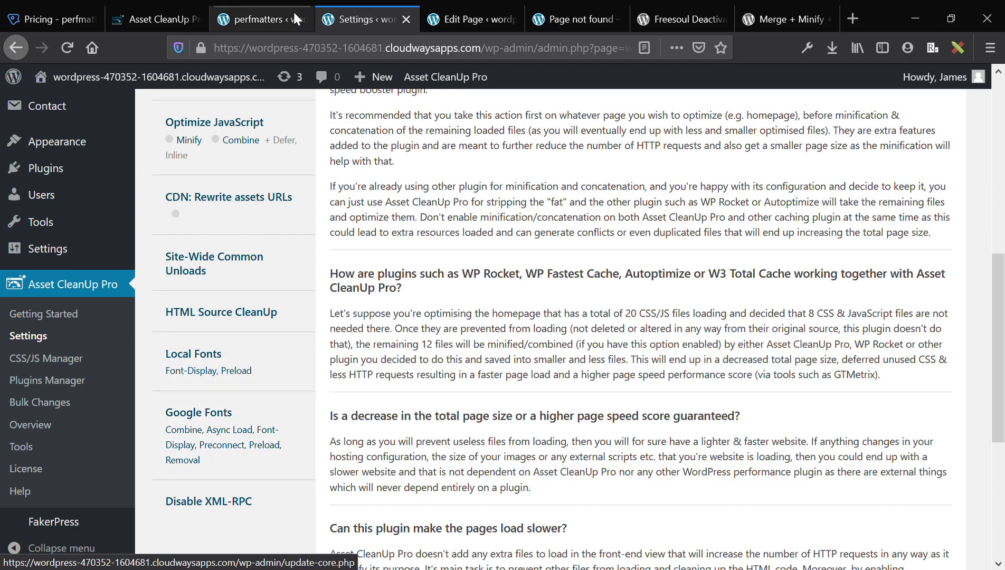
# Look through perfmatters' general performance options, from Disable Emojis to Disable Google Fonts.
pyautogui.click(261, 9)
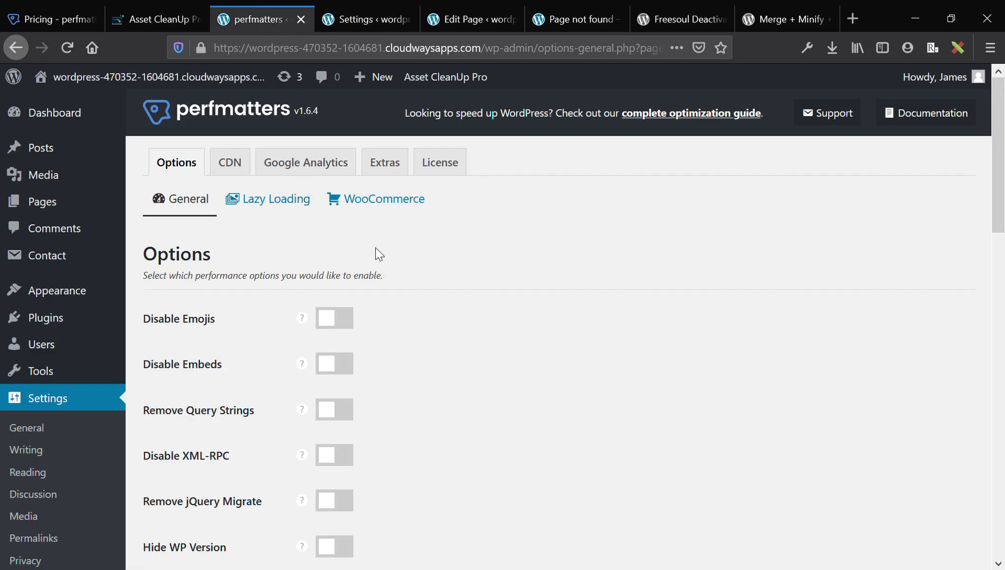
pyautogui.scroll(-1, 375, 248)
pyautogui.scroll(-15, 436, 364)
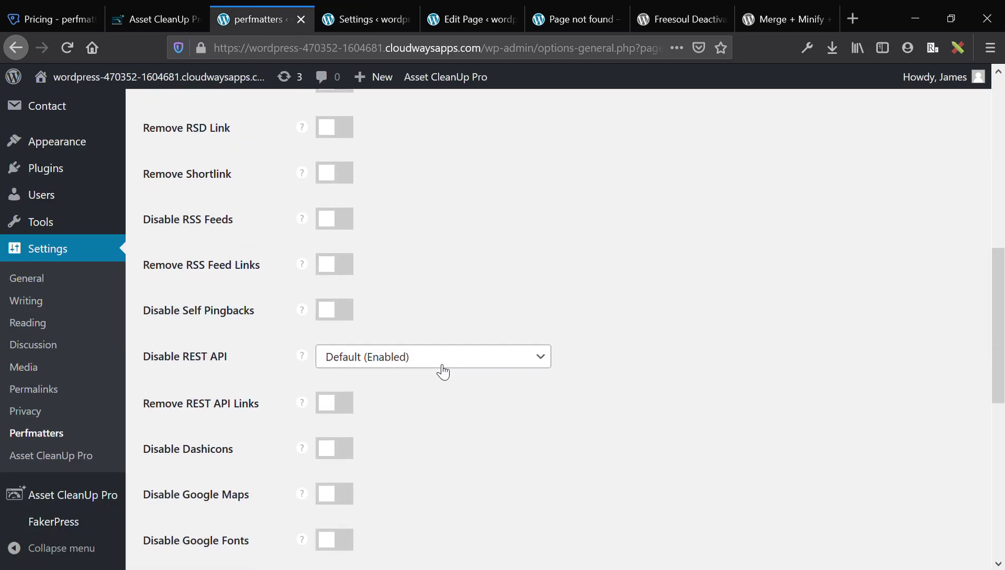
pyautogui.scroll(20, 437, 364)
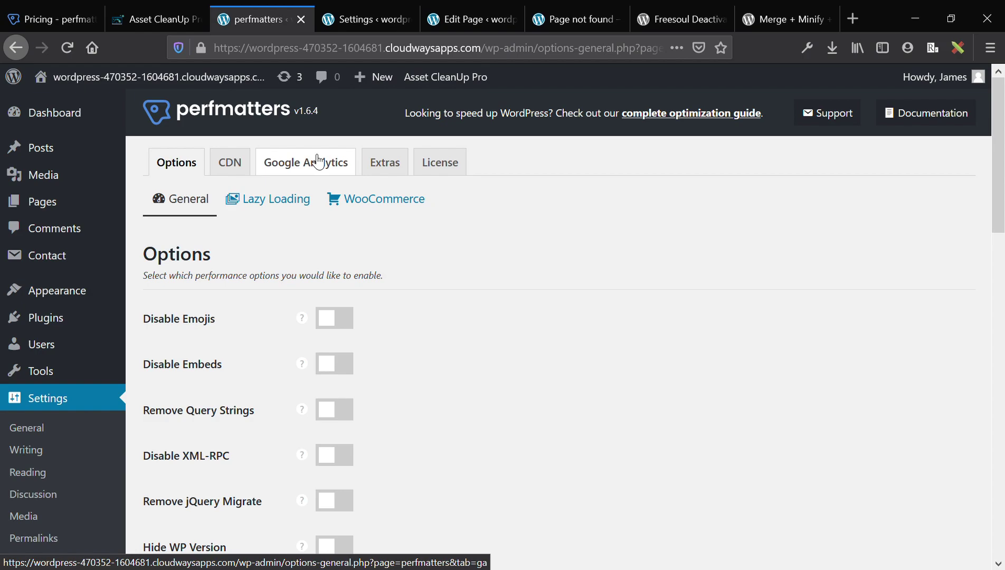
pyautogui.click(161, 8)
pyautogui.click(259, 17)
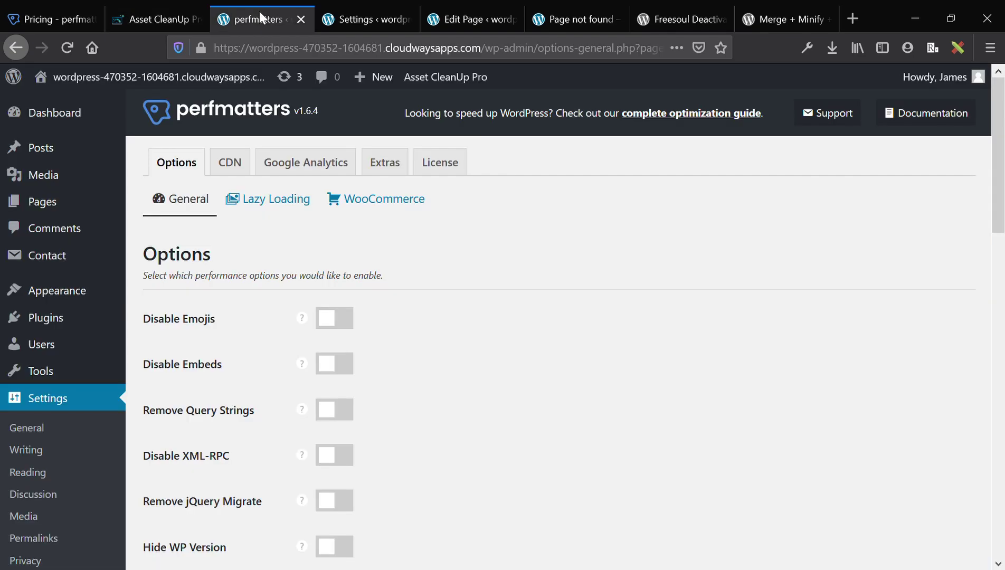
# Review the description, ratings and support details of Freesoul Deactivate Plugins on its WordPress.org page.
pyautogui.click(656, 17)
pyautogui.scroll(-2, 444, 296)
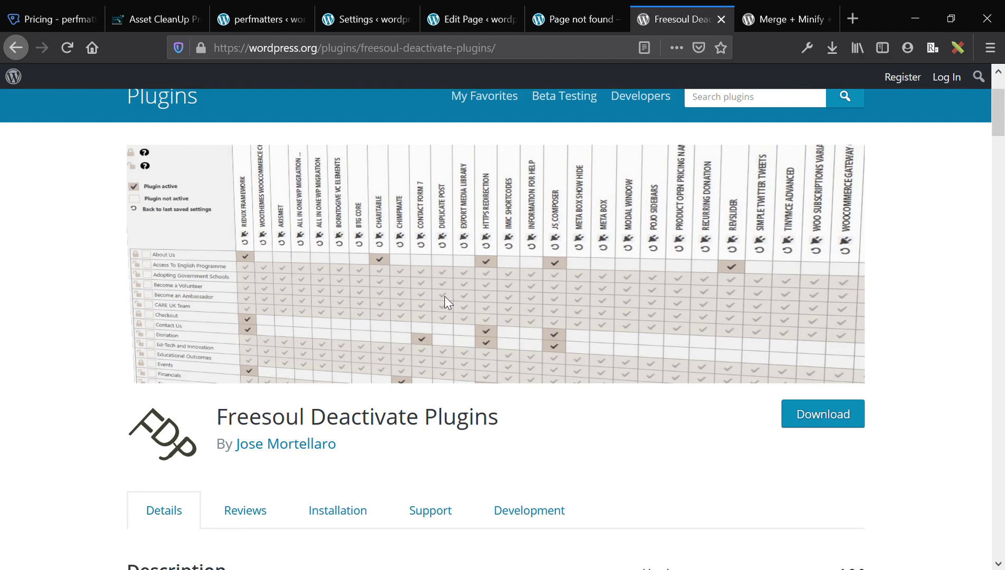
pyautogui.scroll(-10, 616, 419)
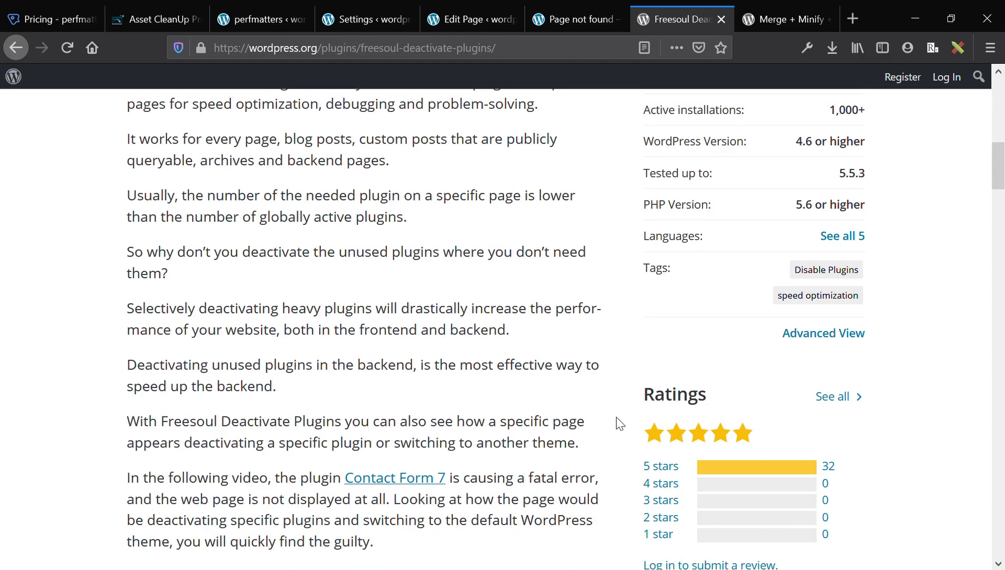
pyautogui.scroll(-2, 618, 421)
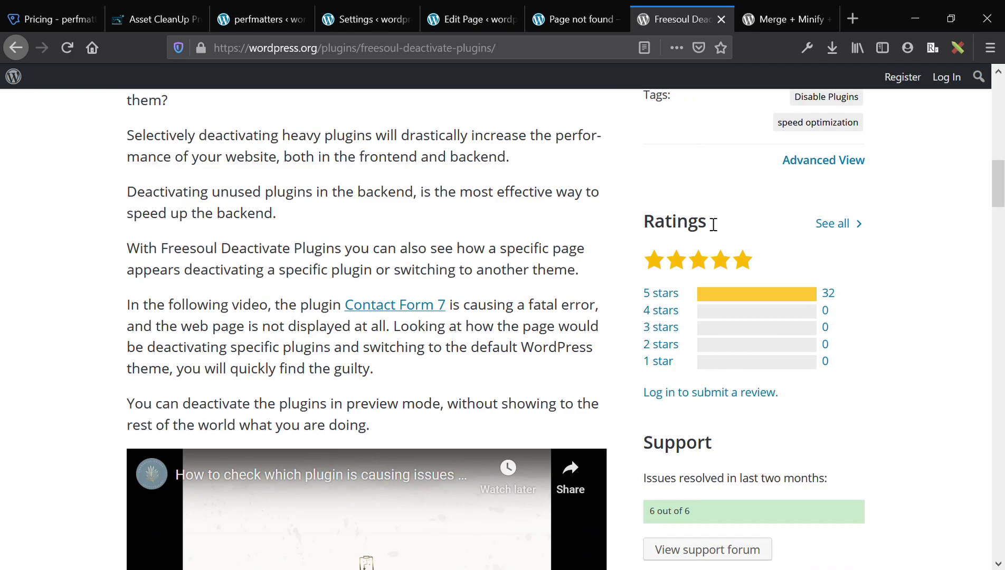
pyautogui.scroll(-7, 725, 205)
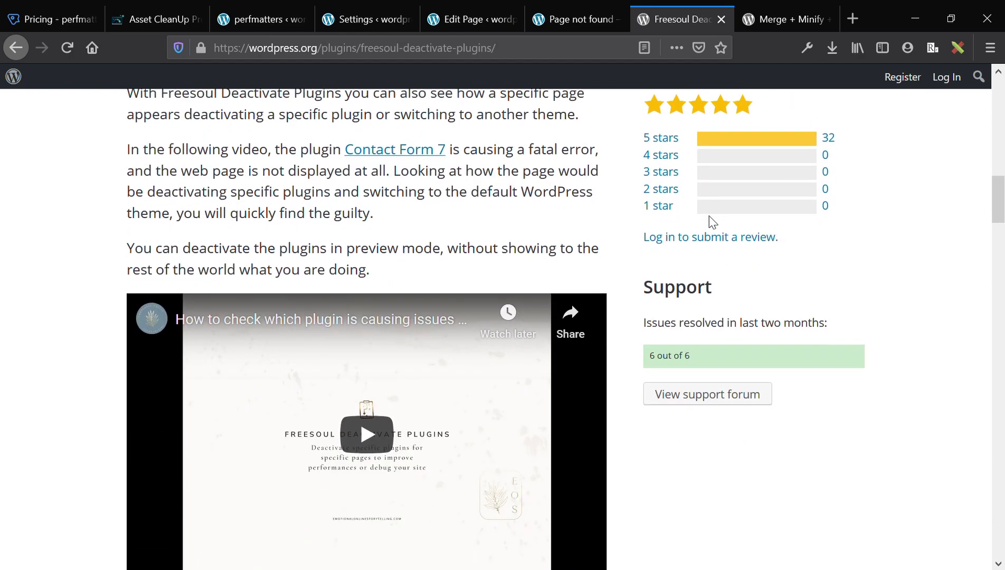
pyautogui.scroll(-5, 716, 224)
pyautogui.scroll(5, 712, 222)
pyautogui.scroll(10, 709, 220)
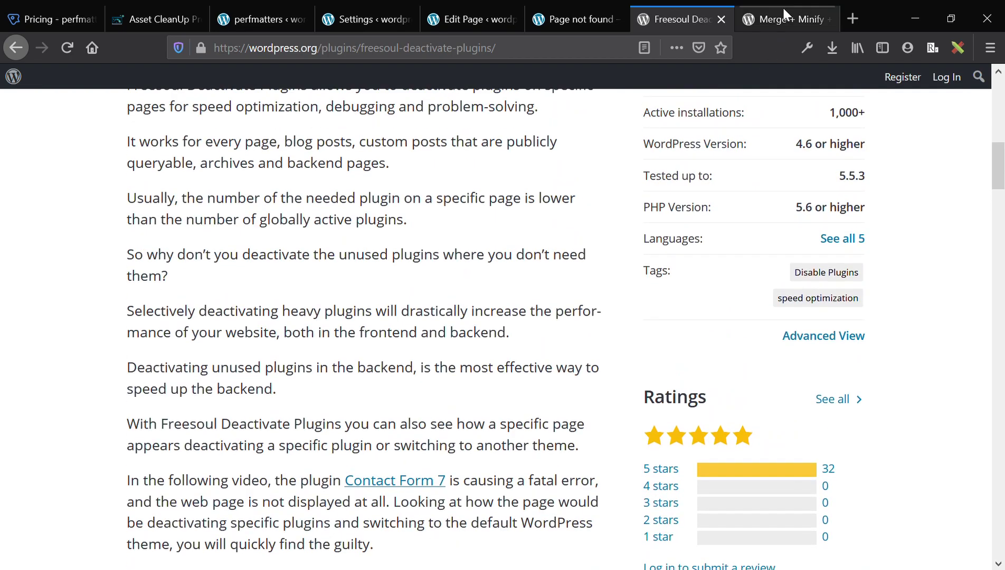
# Review the Merge + Minify + Refresh plugin's description and ratings on WordPress.org.
pyautogui.click(782, 6)
pyautogui.scroll(-5, 469, 408)
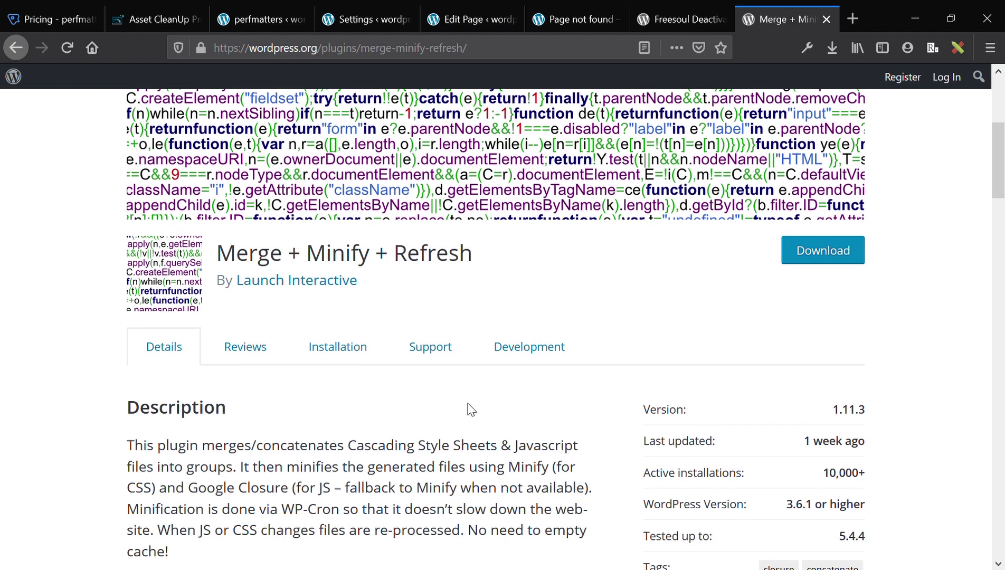
pyautogui.scroll(-5, 470, 410)
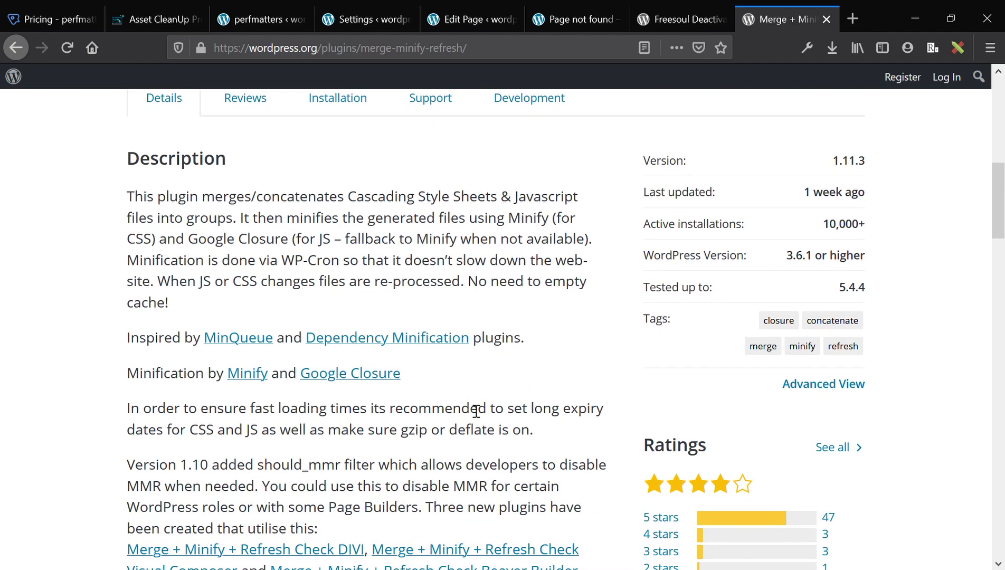
pyautogui.scroll(-2, 476, 410)
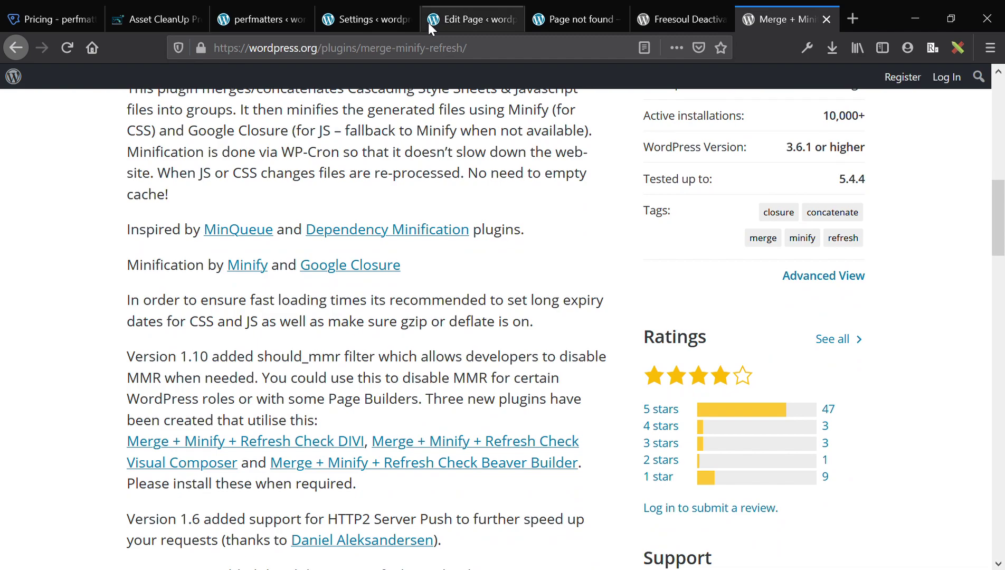
# Open Asset CleanUp Pro's Optimize JavaScript settings and review the JavaScript file minification options.
pyautogui.click(340, 11)
pyautogui.click(202, 138)
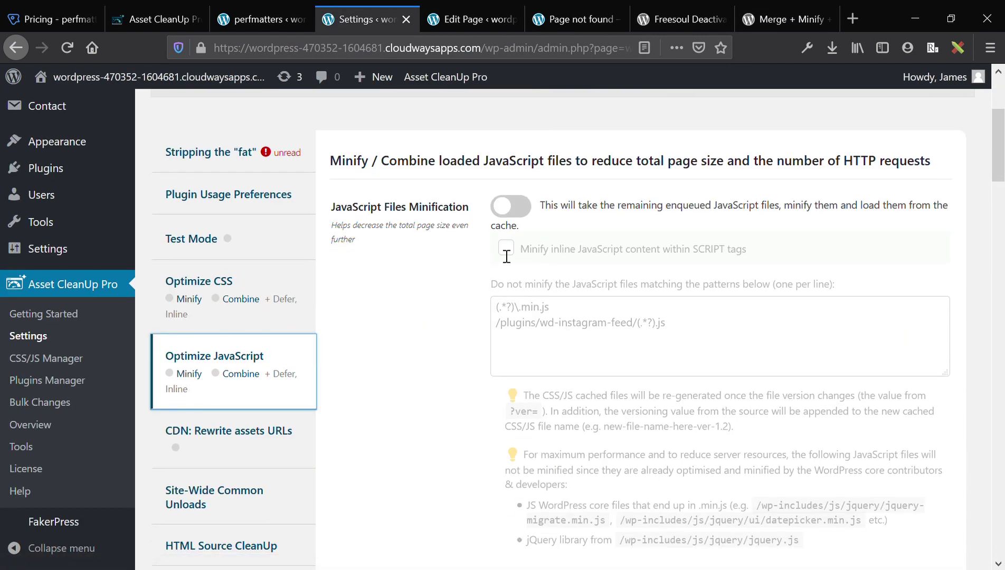
pyautogui.scroll(-1, 415, 243)
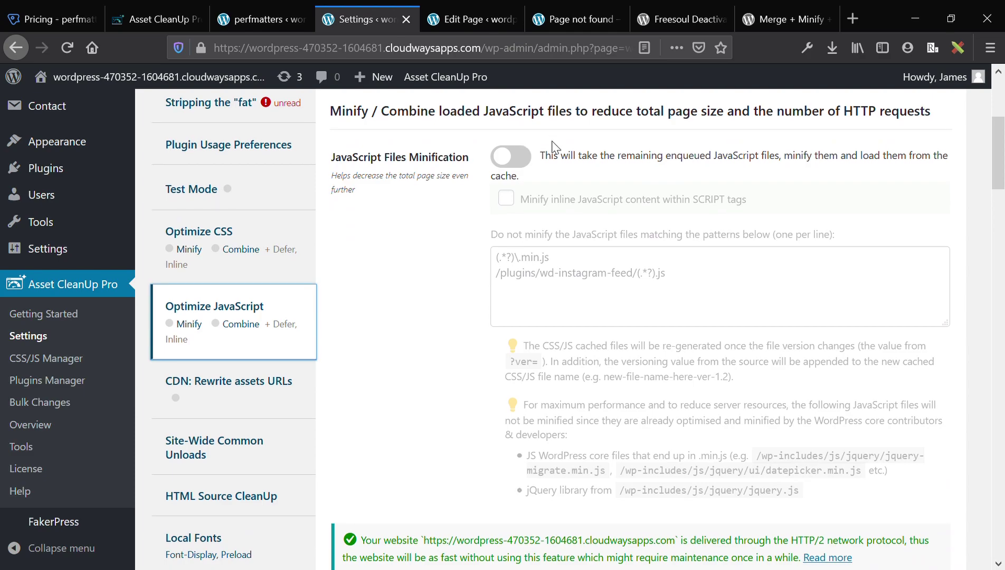
pyautogui.scroll(-8, 516, 342)
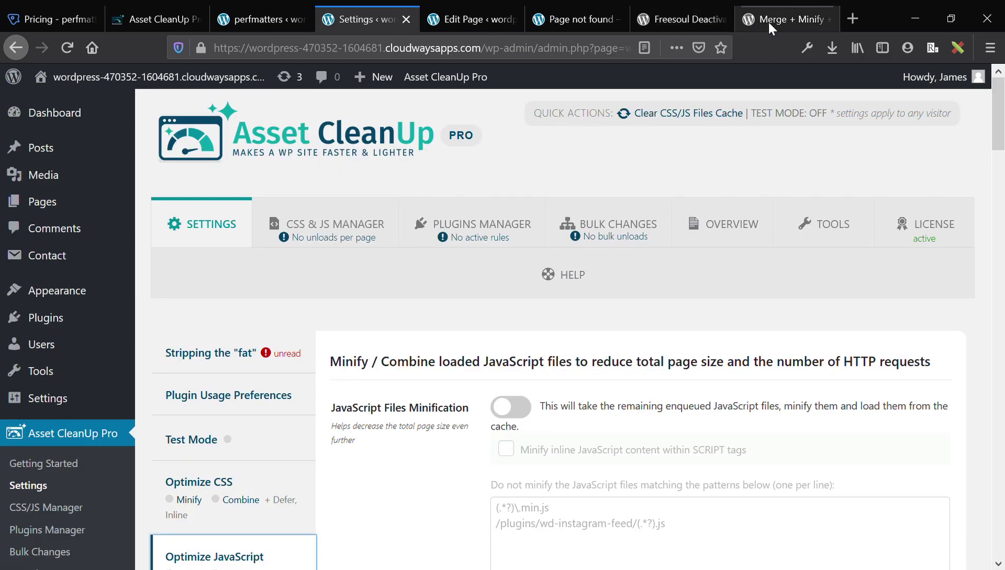
# Revisit the Merge + Minify + Refresh page, select its title, and return to the start of the Freesoul Deactivate Plugins page.
pyautogui.click(768, 20)
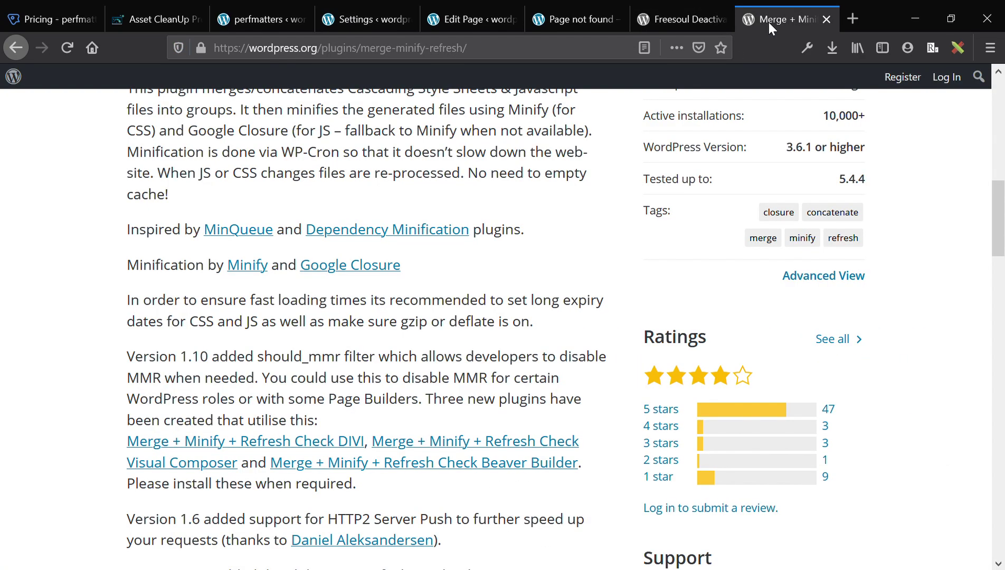
pyautogui.scroll(7, 372, 336)
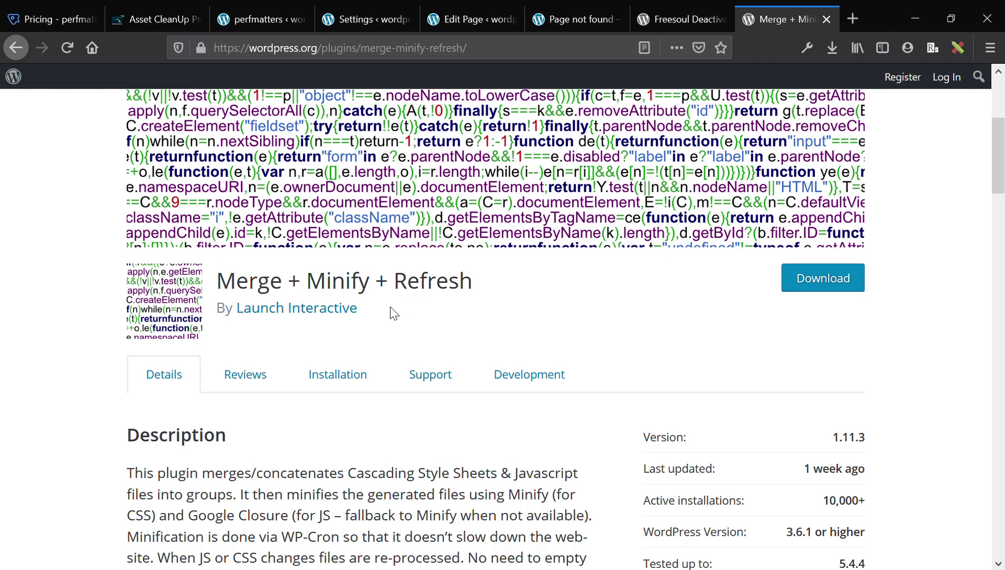
pyautogui.tripleClick(404, 299)
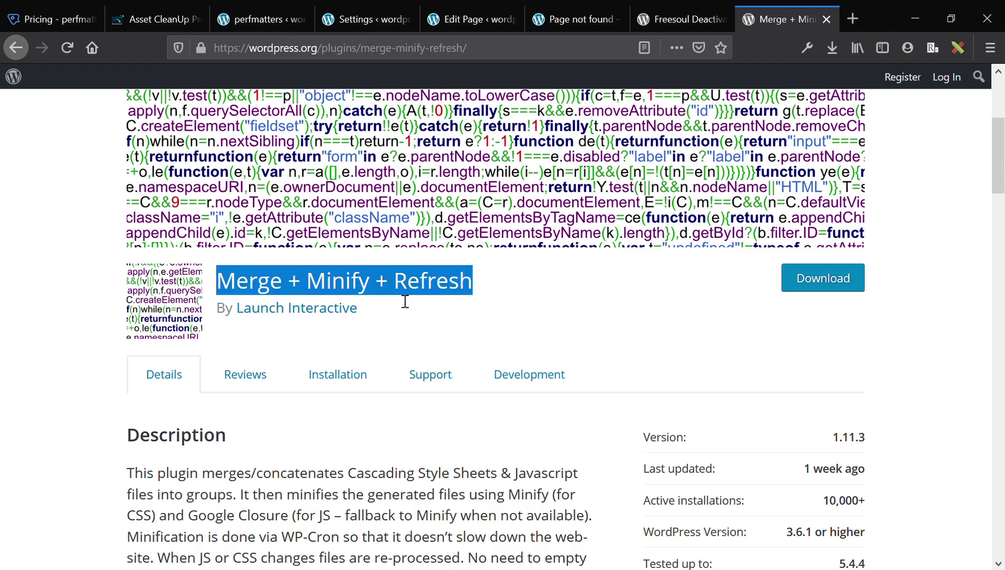
pyautogui.click(686, 17)
pyautogui.scroll(1, 322, 222)
pyautogui.scroll(8, 316, 216)
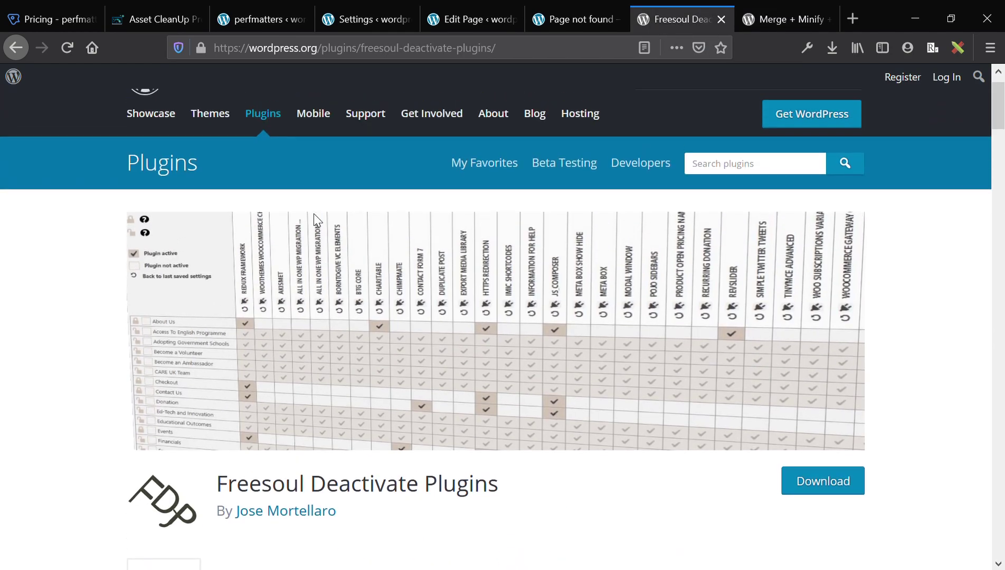
# Revisit the Asset CleanUp Pro sales page and read through the plugin's Test Mode settings.
pyautogui.click(143, 10)
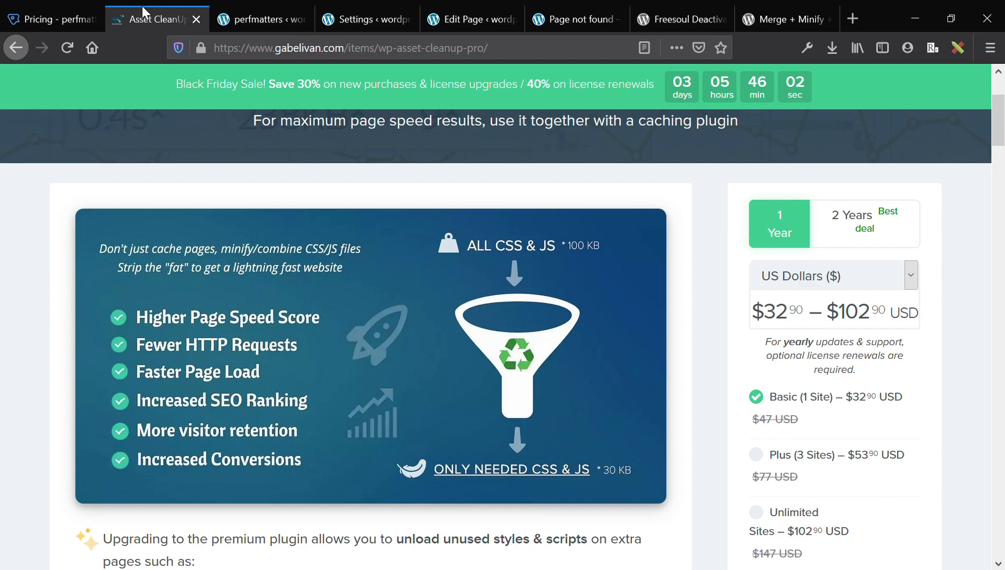
pyautogui.click(351, 18)
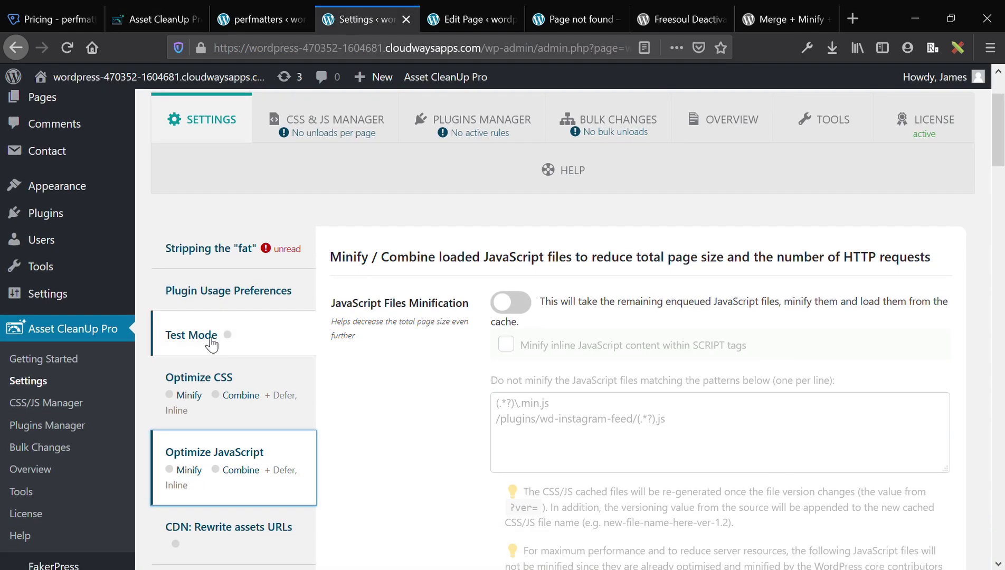
pyautogui.click(210, 337)
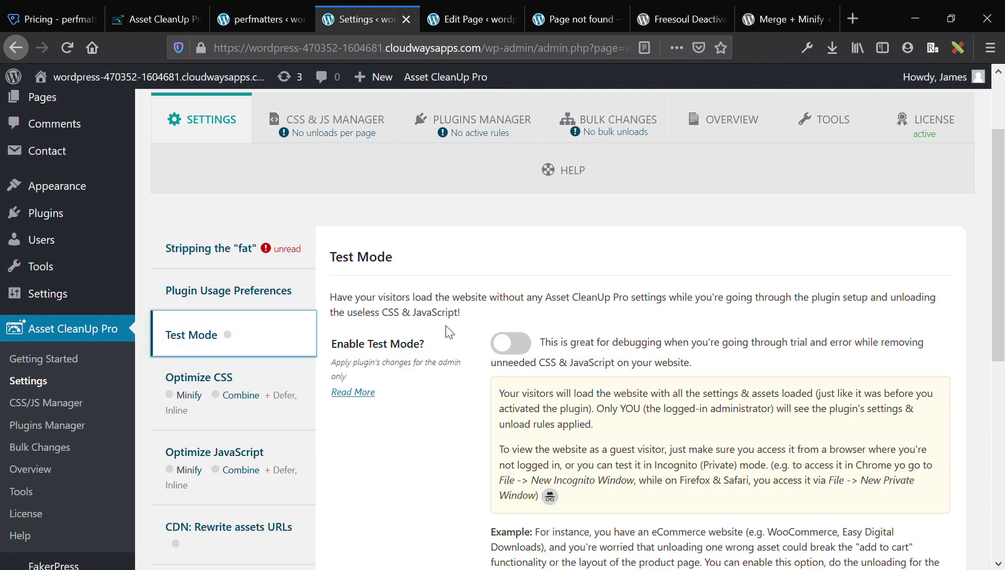
pyautogui.scroll(-4, 450, 331)
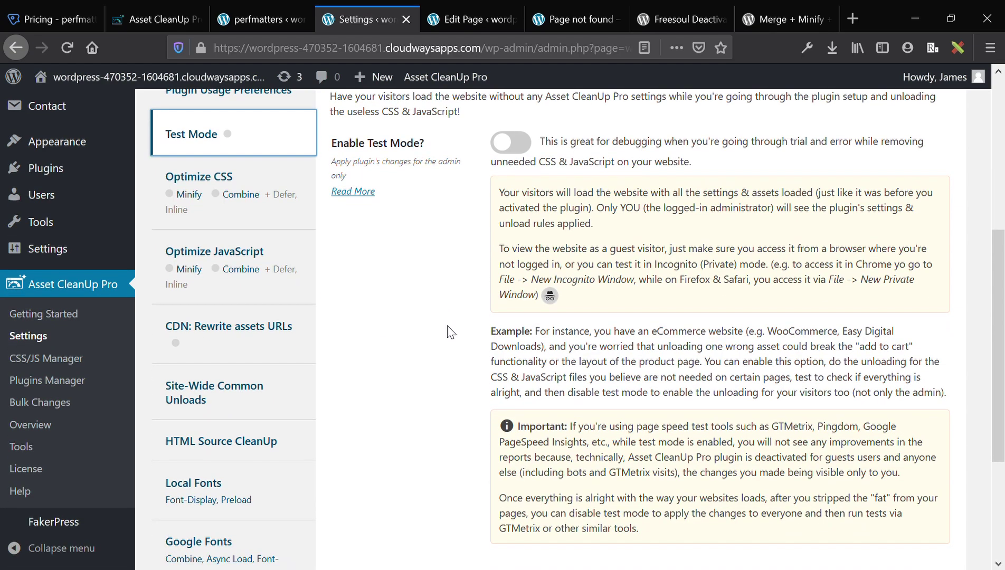
pyautogui.click(449, 331)
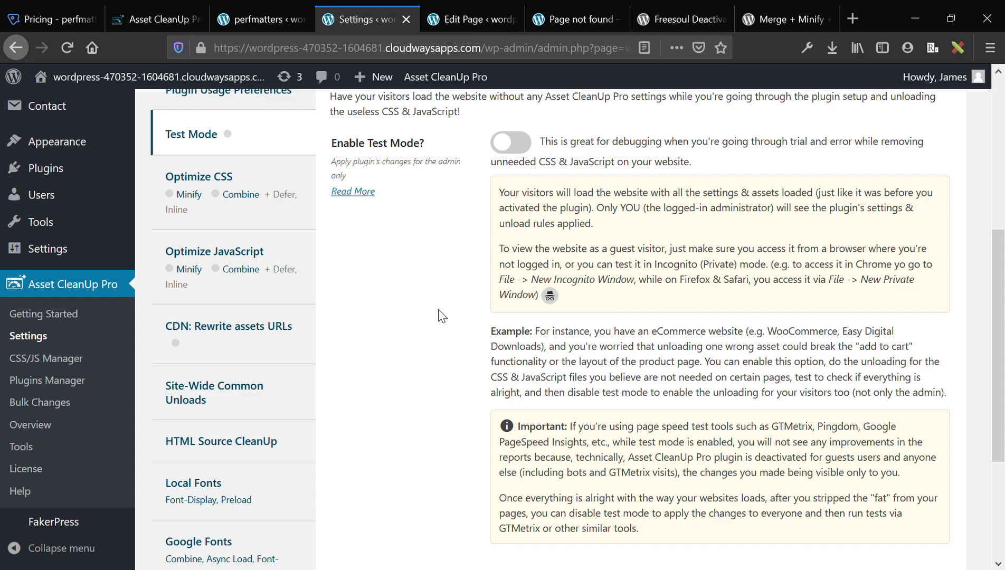
pyautogui.scroll(-4, 442, 315)
pyautogui.scroll(1, 442, 316)
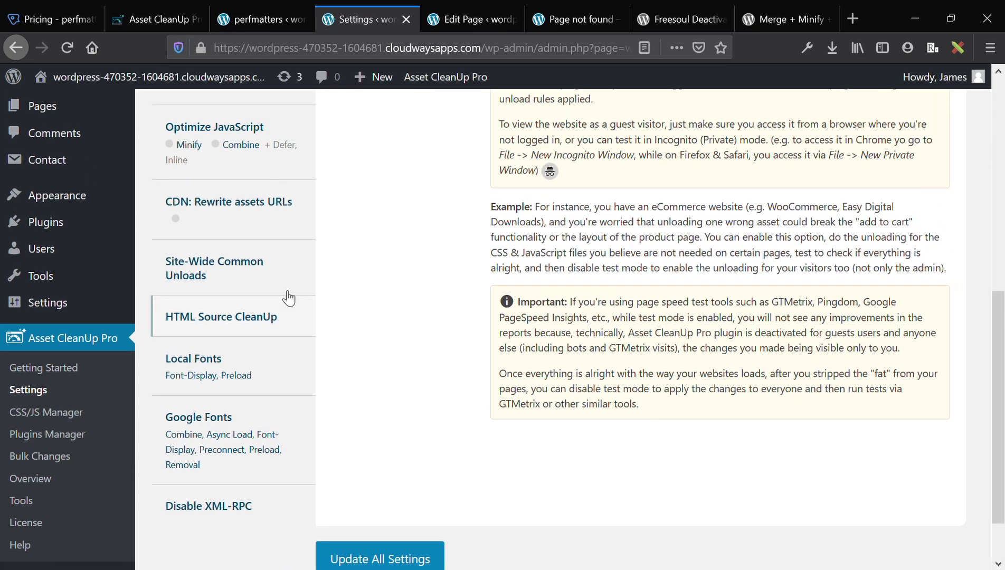
pyautogui.scroll(5, 287, 294)
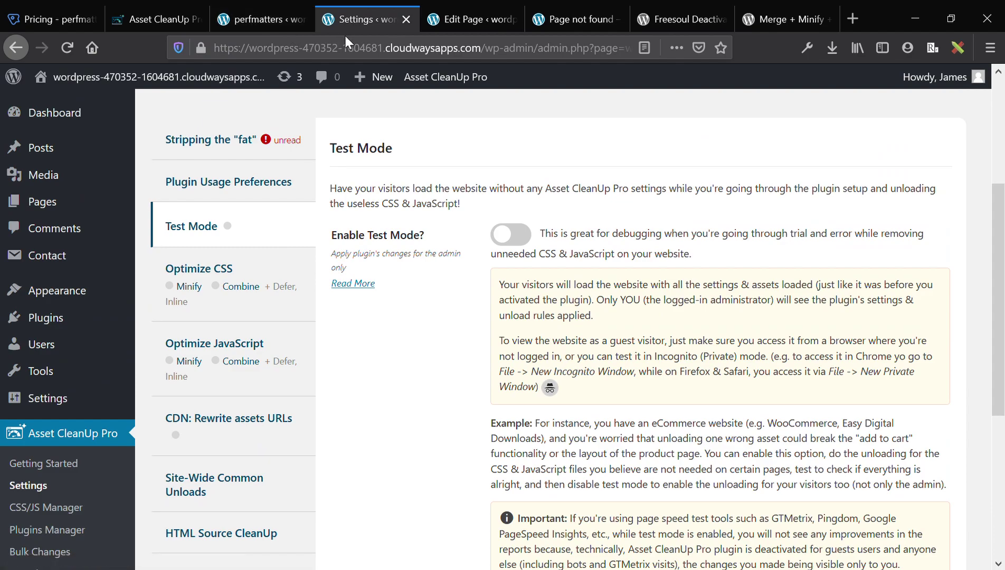
# Review the Contact Form 7, theme and hardcoded script unload options in Asset CleanUp Pro's CSS & JavaScript Manager on the page editor.
pyautogui.click(451, 21)
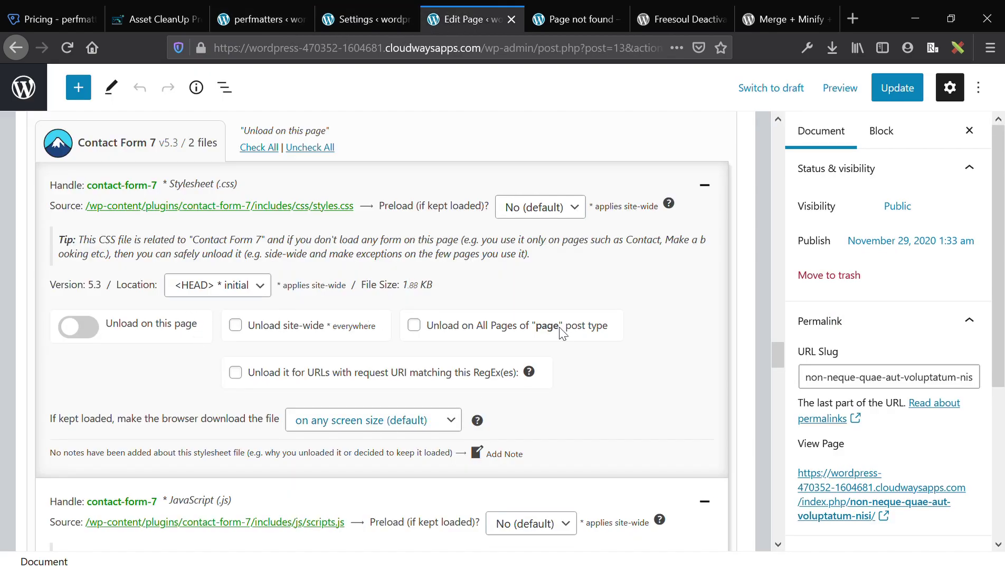
pyautogui.scroll(-7, 354, 346)
pyautogui.scroll(-3, 354, 343)
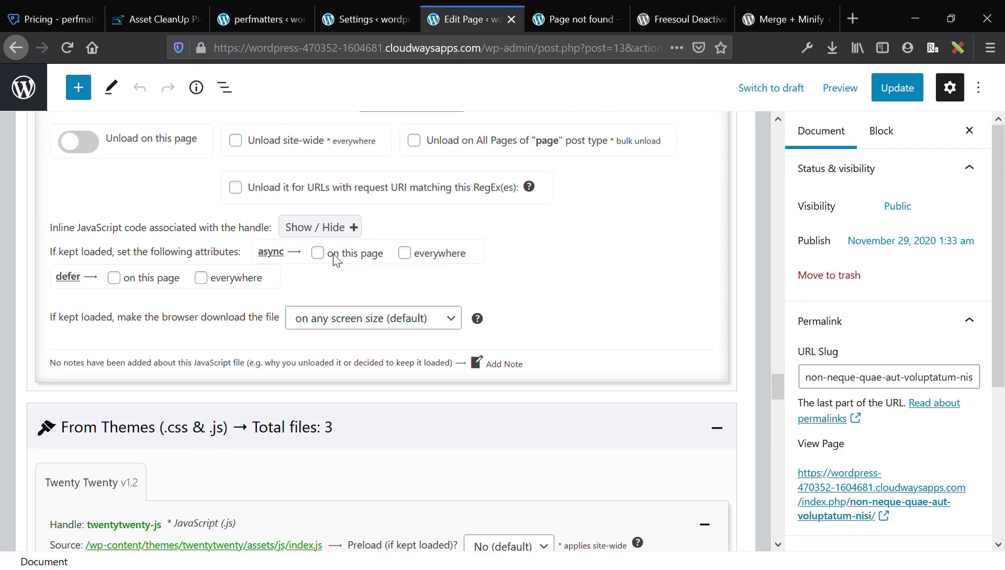
pyautogui.scroll(-6, 338, 294)
pyautogui.scroll(-10, 340, 295)
pyautogui.scroll(7, 338, 294)
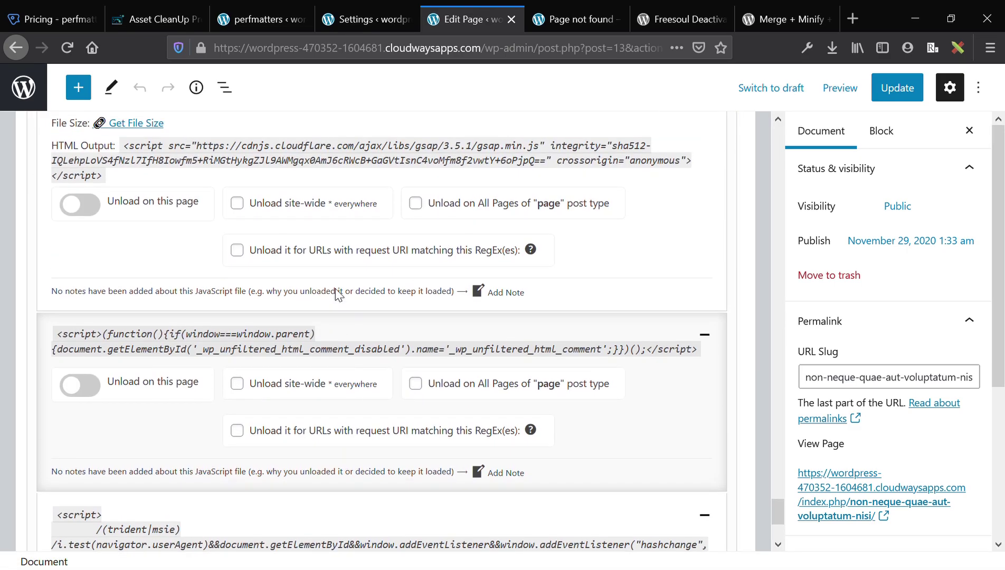
pyautogui.scroll(4, 337, 294)
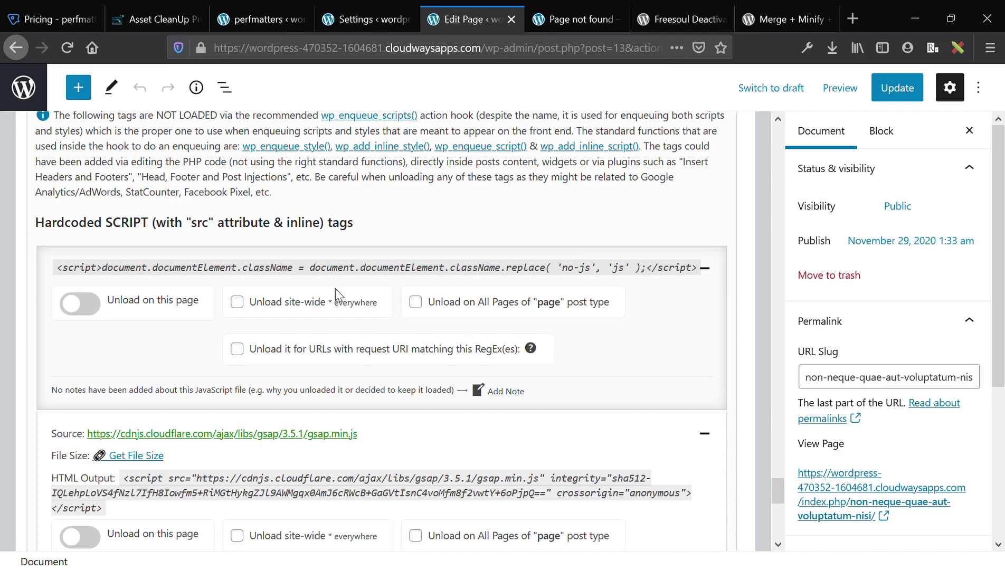
# Look at the GSAP script block in the page content and return to the hardcoded scripts list.
pyautogui.scroll(20, 519, 238)
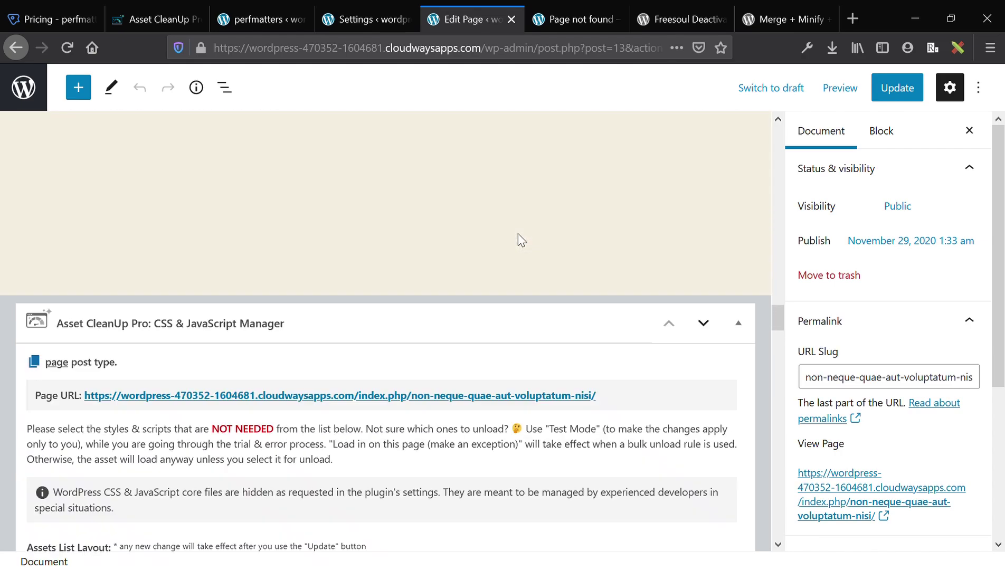
pyautogui.scroll(15, 517, 234)
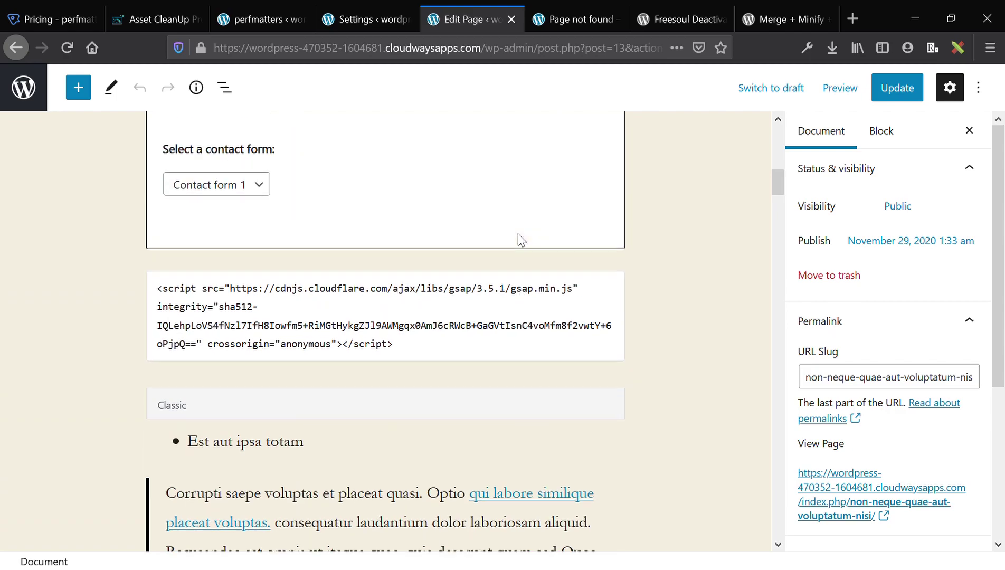
pyautogui.scroll(-20, 519, 239)
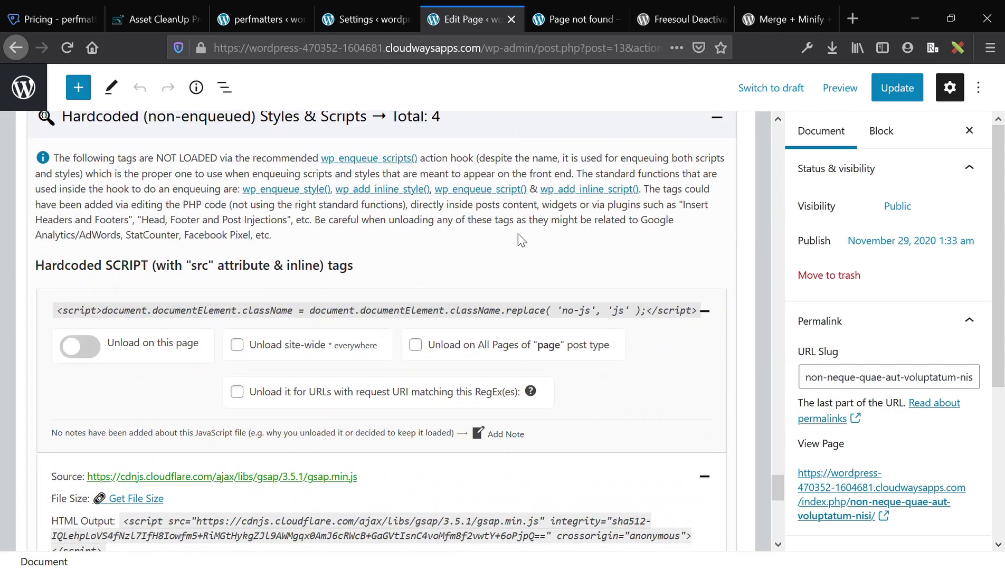
# Compare Asset CleanUp Pro's WordPress Core and Twenty Twenty asset entries with the script list in perfmatters' Script Manager.
pyautogui.scroll(12, 359, 289)
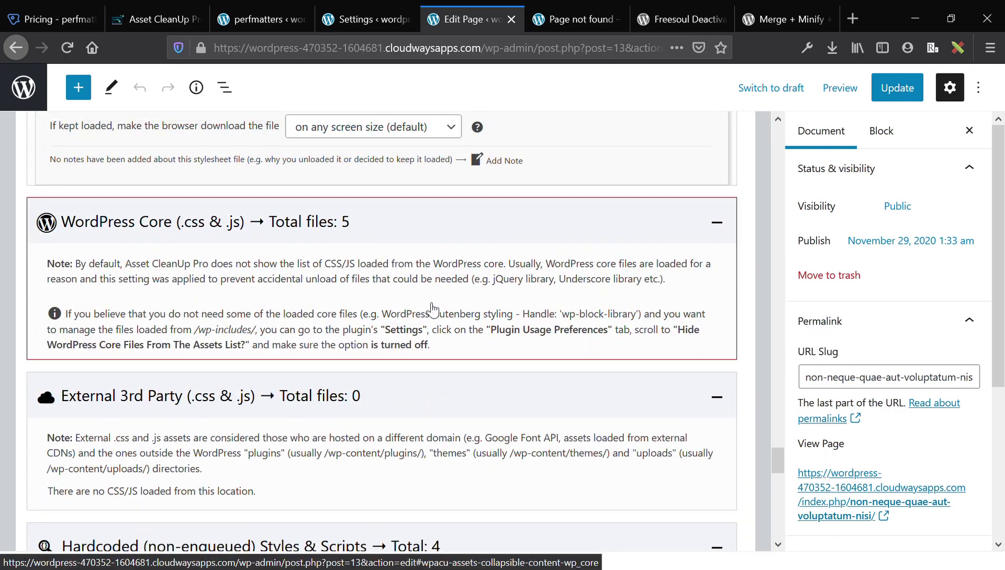
pyautogui.scroll(3, 432, 316)
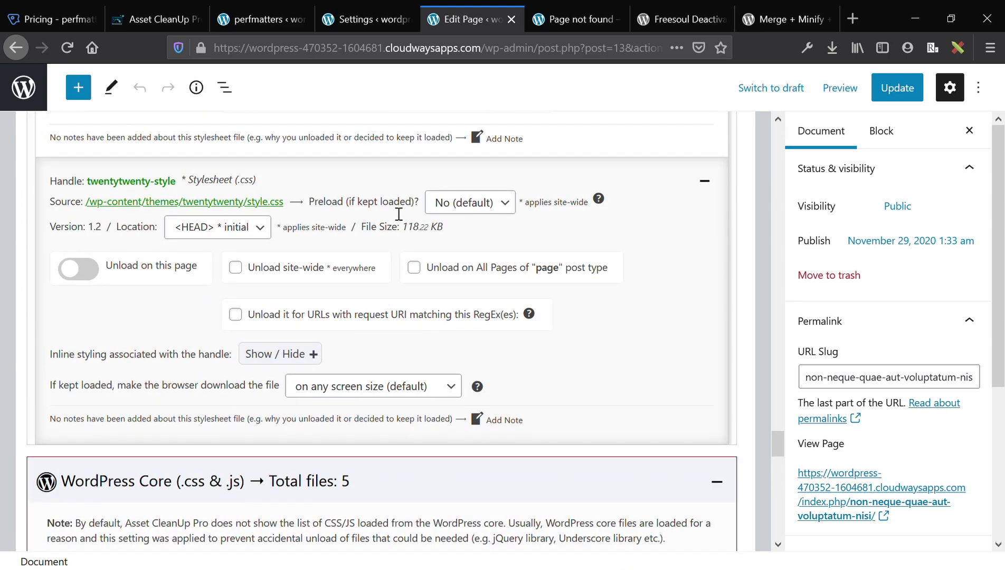
pyautogui.tripleClick(435, 237)
pyautogui.doubleClick(435, 238)
pyautogui.click(567, 29)
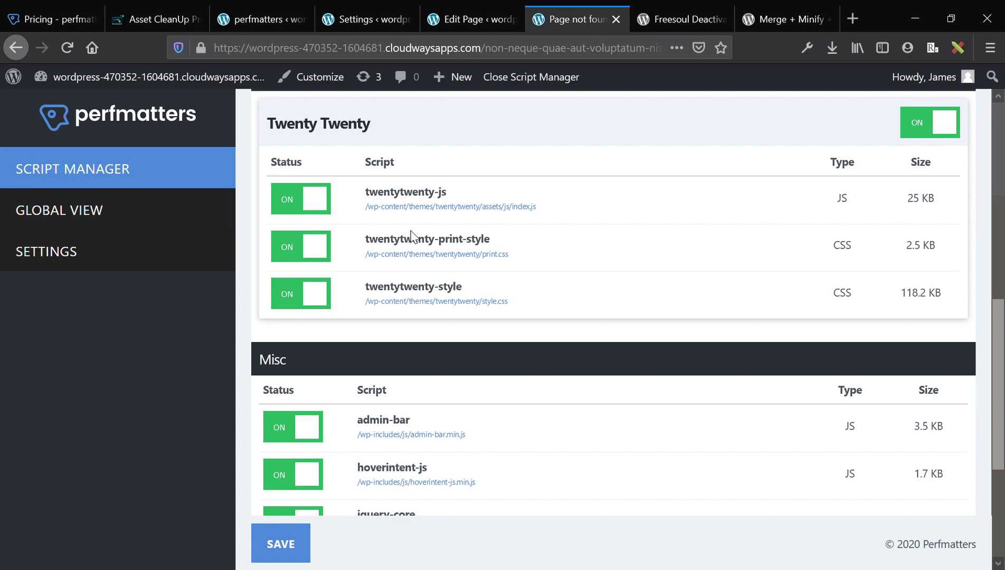
pyautogui.scroll(10, 411, 236)
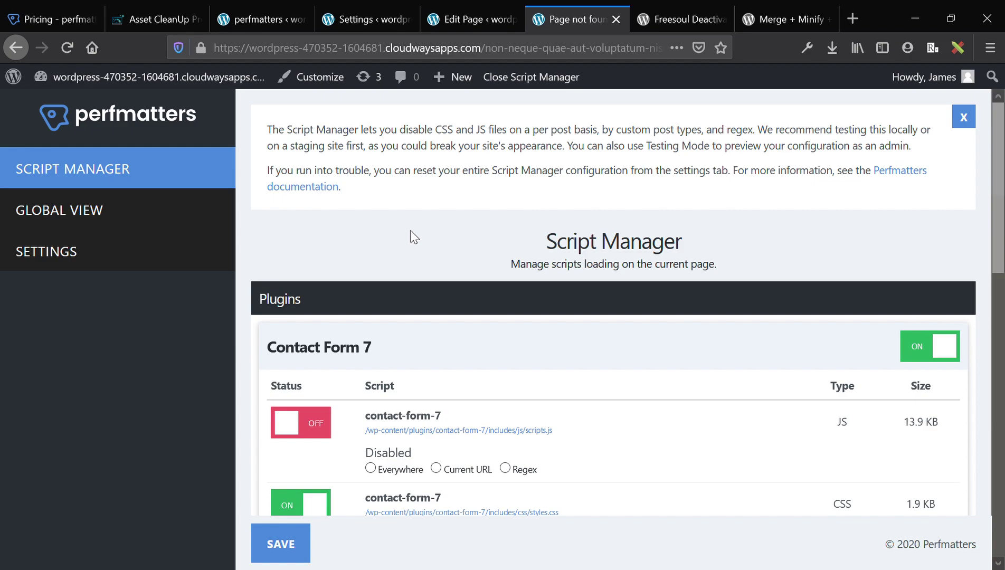
# Review perfmatters' General, Lazy Loading and CDN settings, then open the Google Analytics and Extras settings.
pyautogui.click(277, 8)
pyautogui.scroll(-15, 329, 341)
pyautogui.scroll(15, 328, 341)
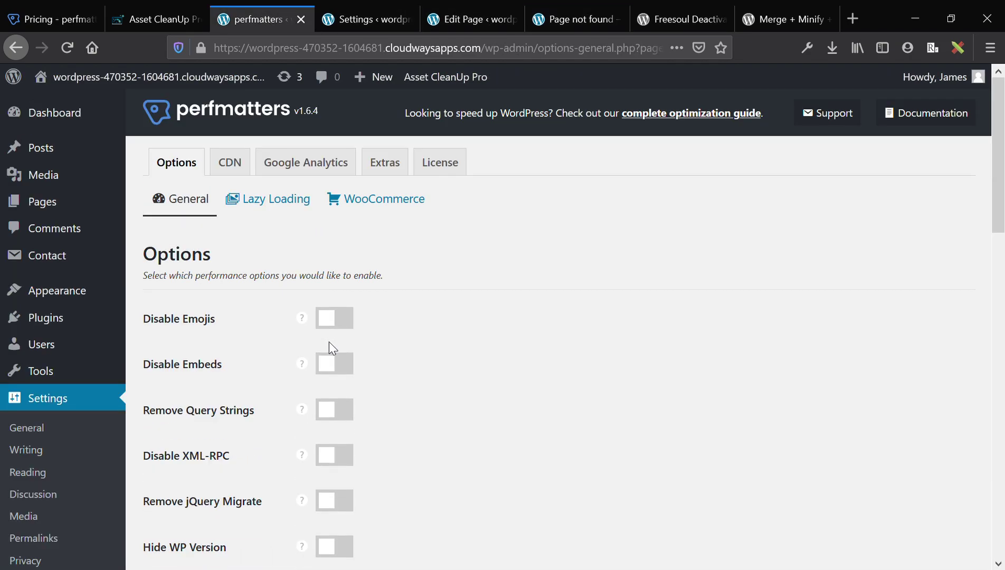
pyautogui.click(284, 203)
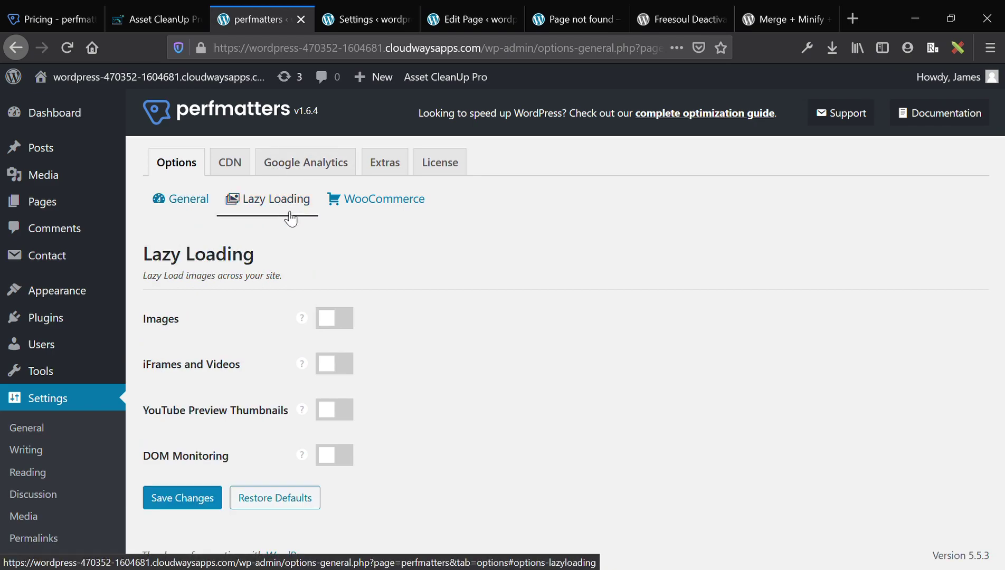
pyautogui.click(244, 164)
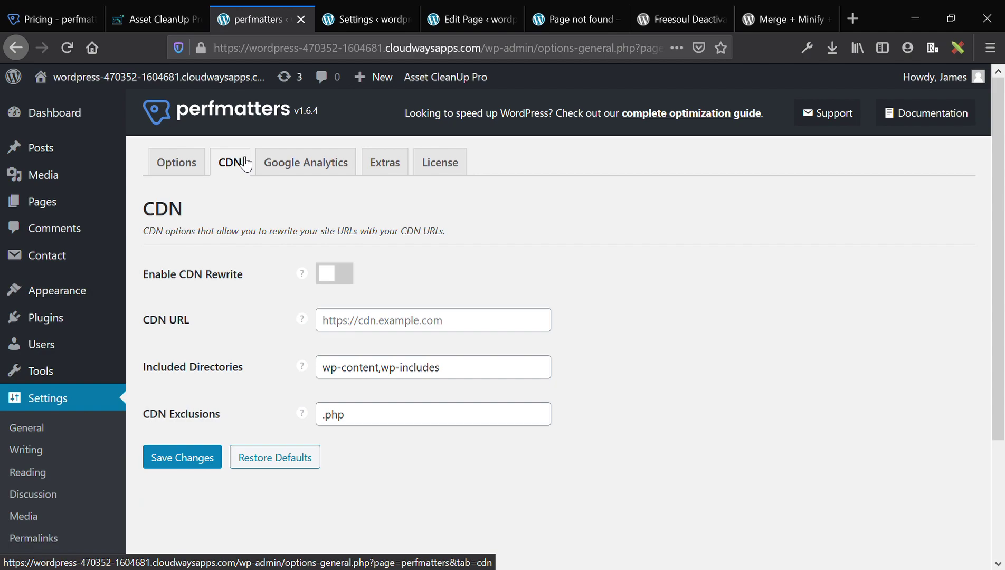
pyautogui.click(287, 170)
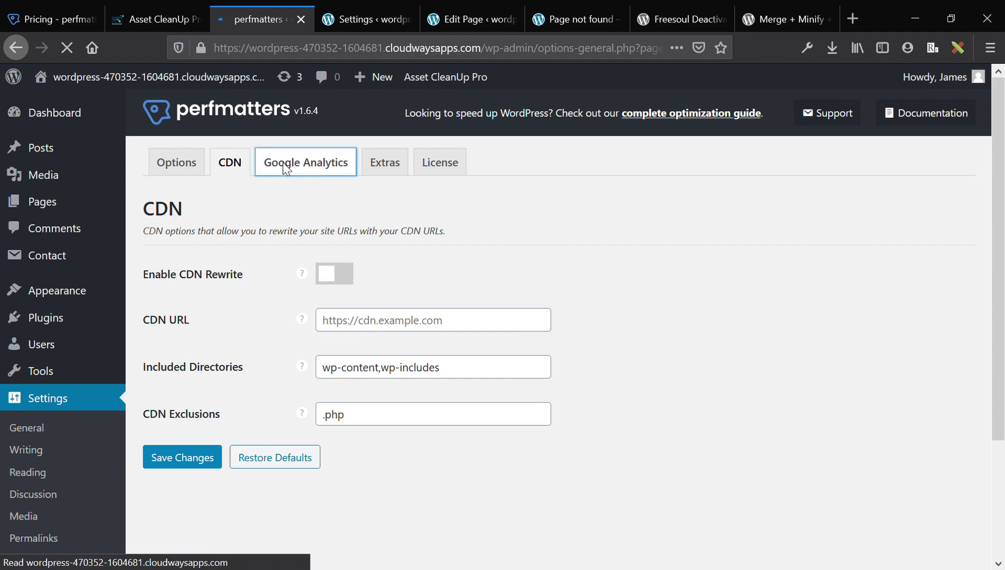
pyautogui.click(407, 174)
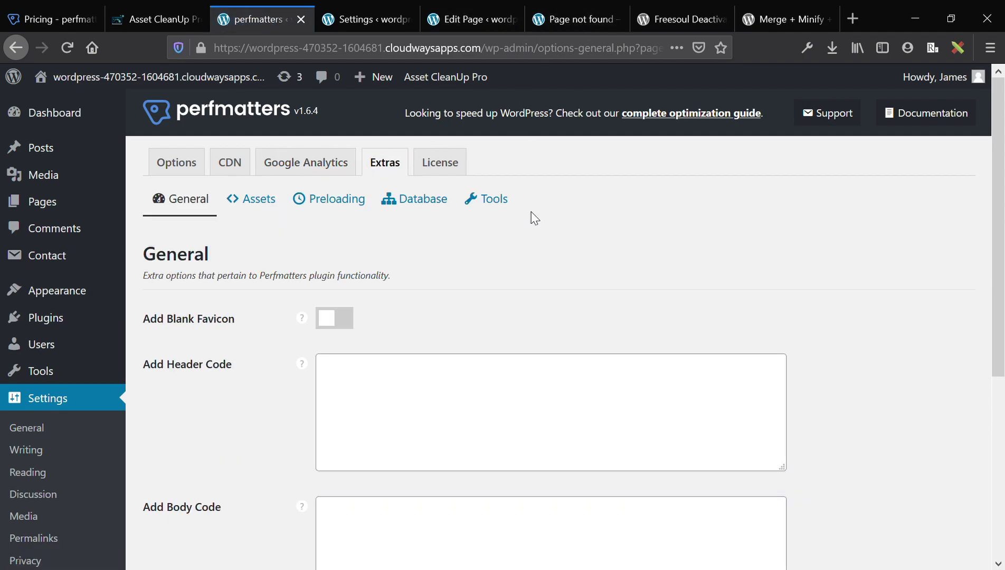
# Review the Asset CleanUp Pro settings categories, with a brief look at the Freesoul Deactivate Plugins page.
pyautogui.click(374, 11)
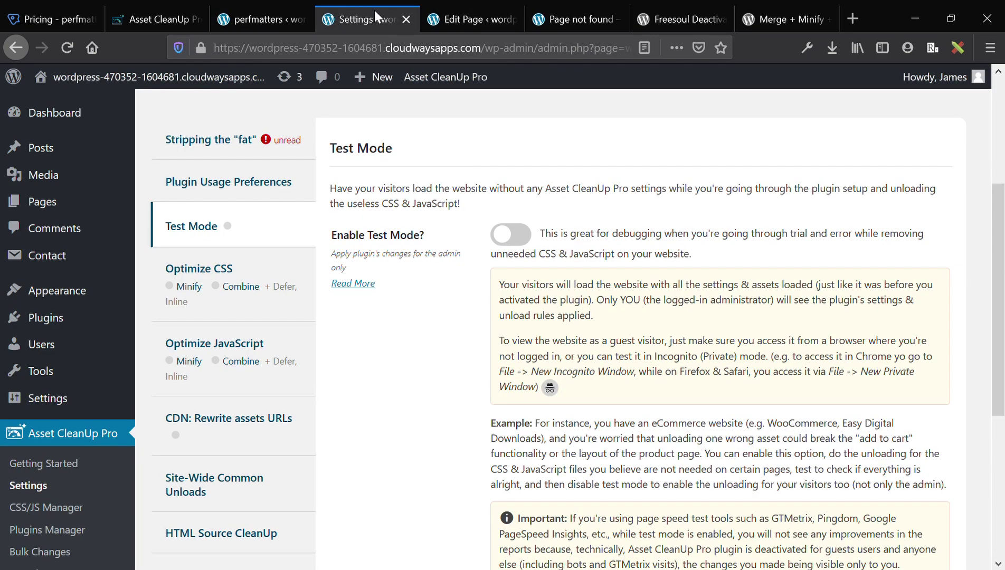
pyautogui.scroll(3, 422, 185)
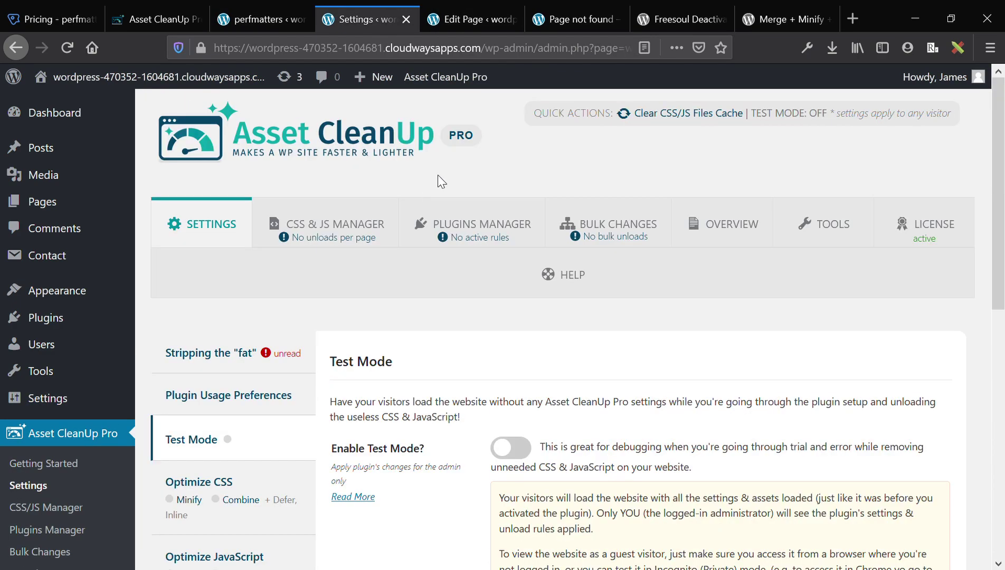
pyautogui.click(669, 16)
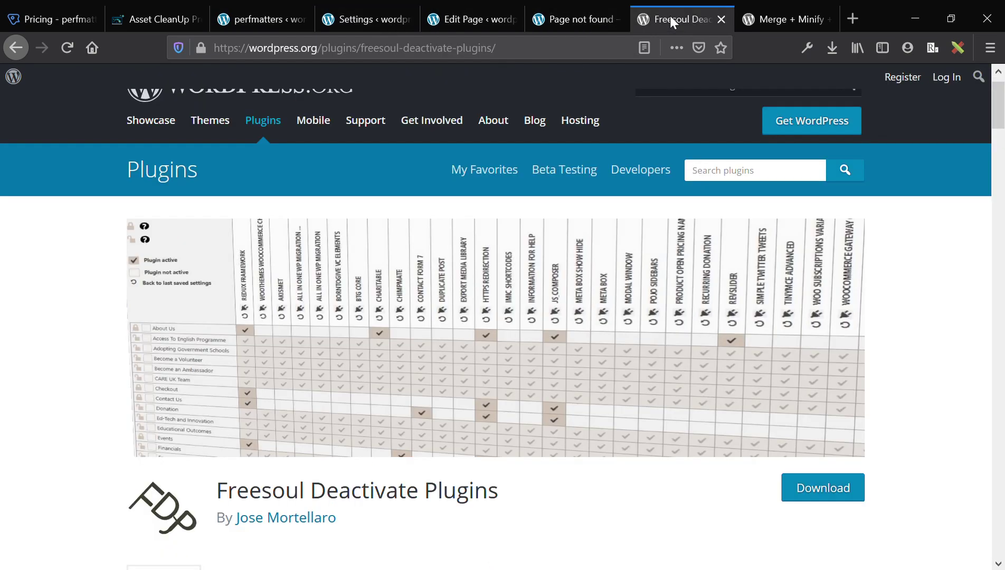
pyautogui.click(475, 15)
pyautogui.click(334, 15)
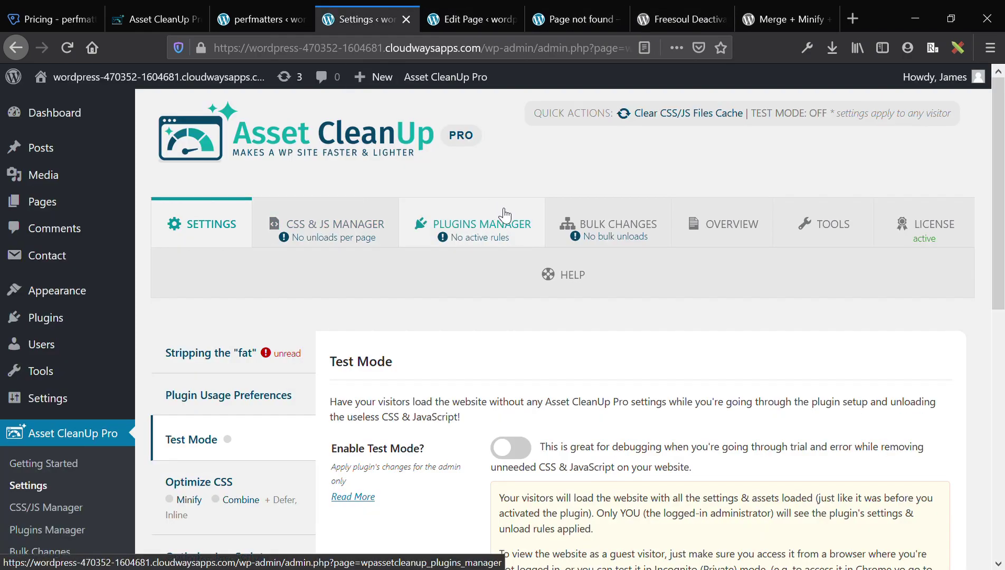
pyautogui.scroll(-5, 240, 433)
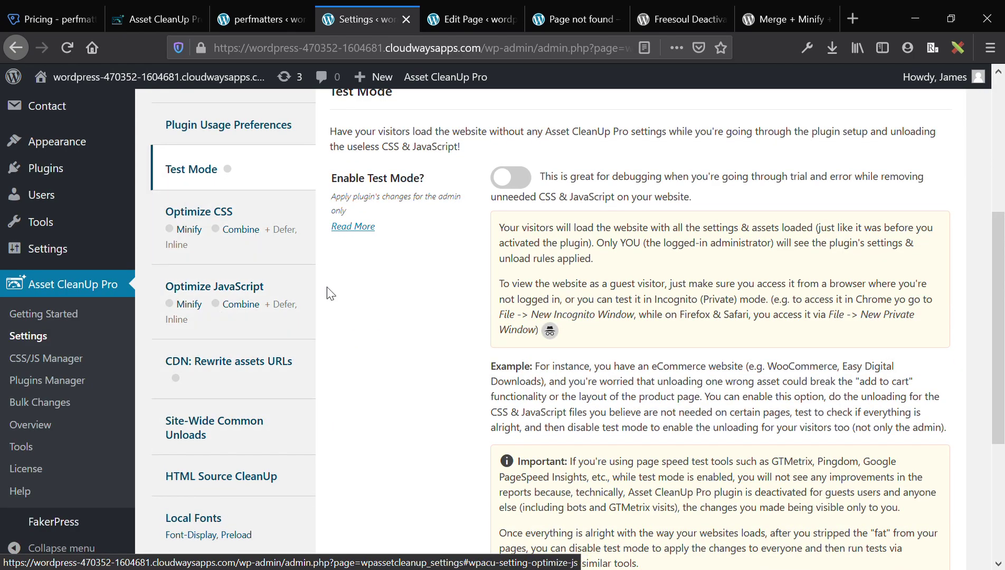
# Revisit the Freesoul Deactivate Plugins and Merge + Minify + Refresh pages on WordPress.org.
pyautogui.click(679, 11)
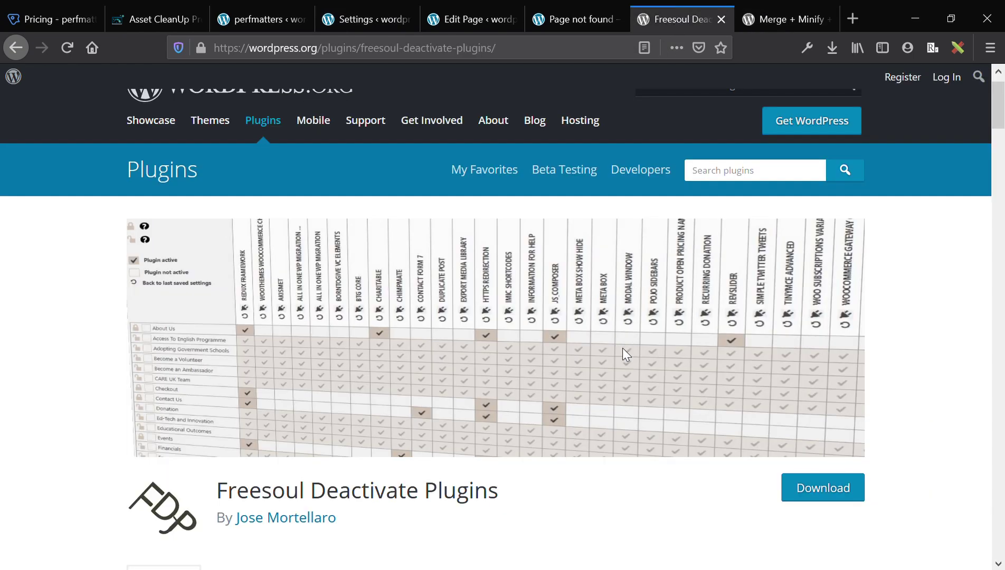
pyautogui.scroll(1, 621, 352)
pyautogui.scroll(-3, 621, 352)
pyautogui.click(778, 20)
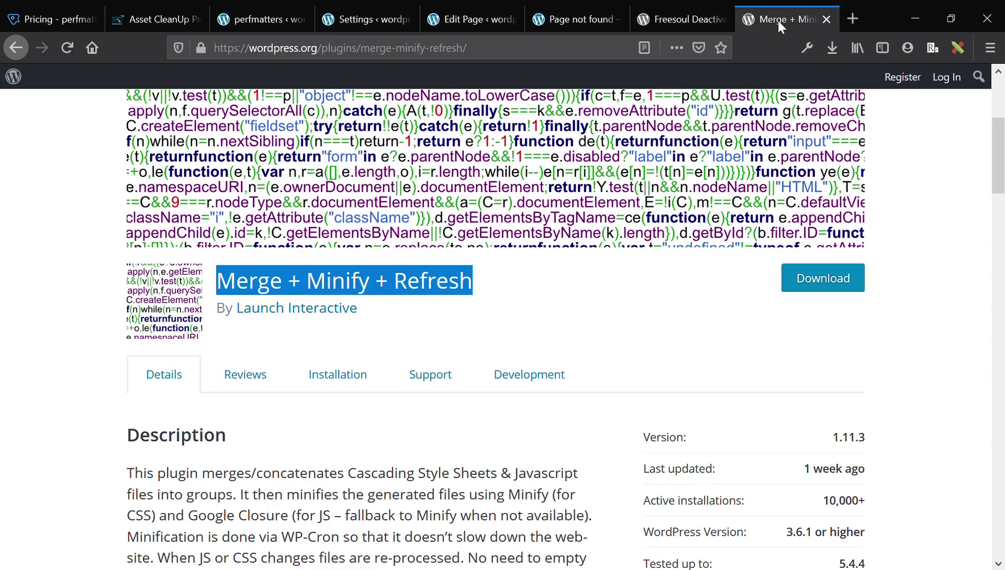
pyautogui.scroll(1, 538, 314)
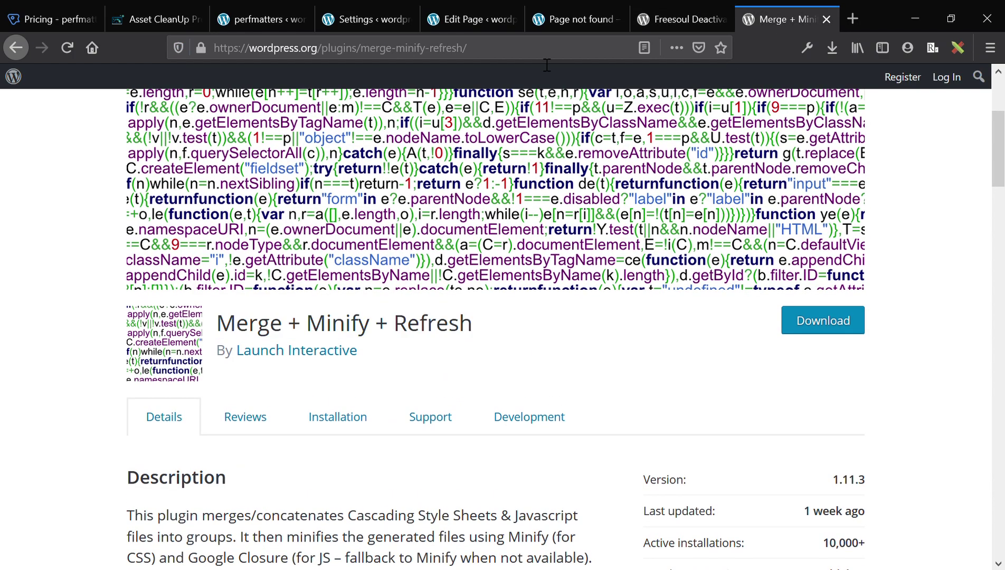
# Check the Optimize CSS and Optimize JavaScript categories in Asset CleanUp Pro and return to perfmatters' Extras settings.
pyautogui.click(373, 10)
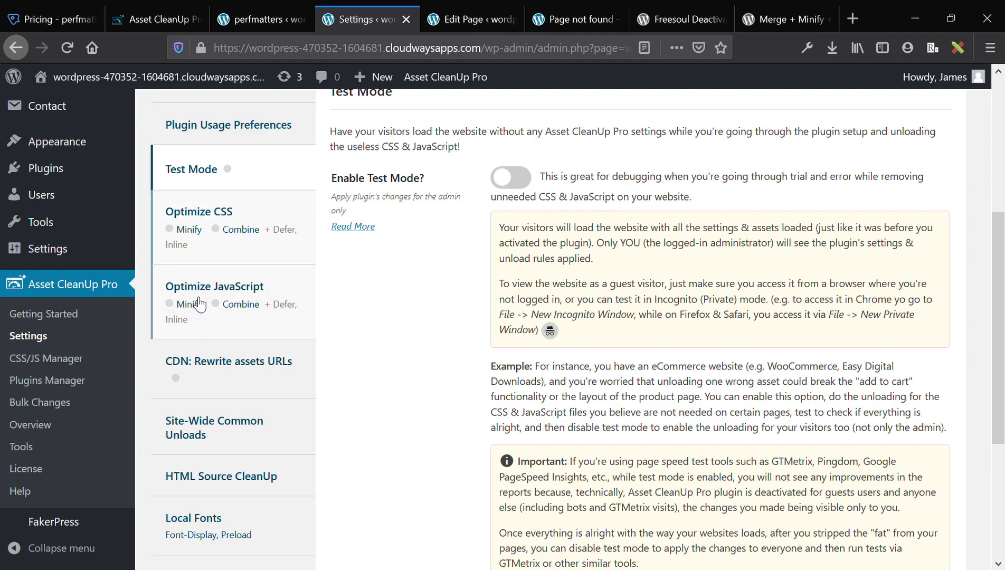
pyautogui.scroll(2, 218, 288)
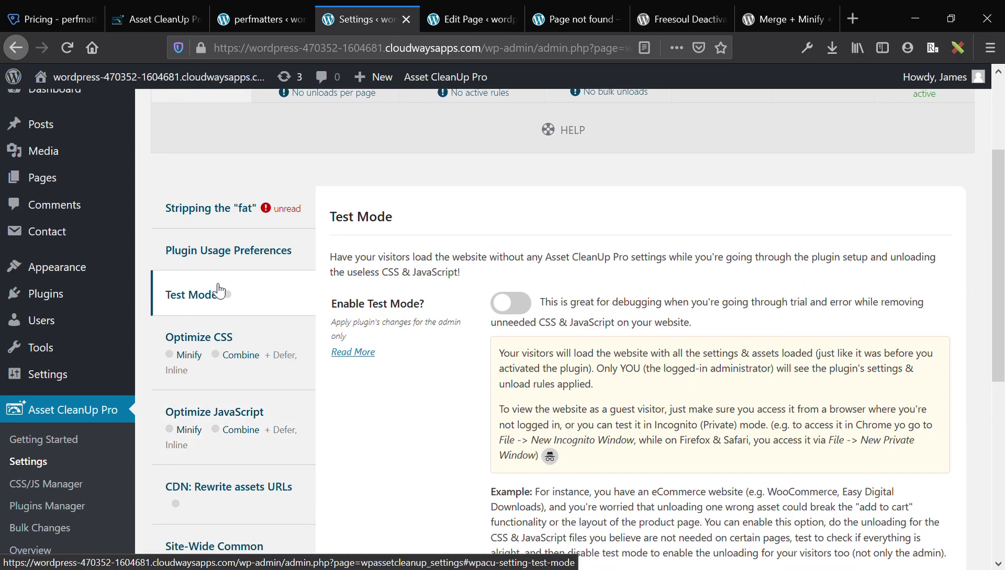
pyautogui.click(277, 24)
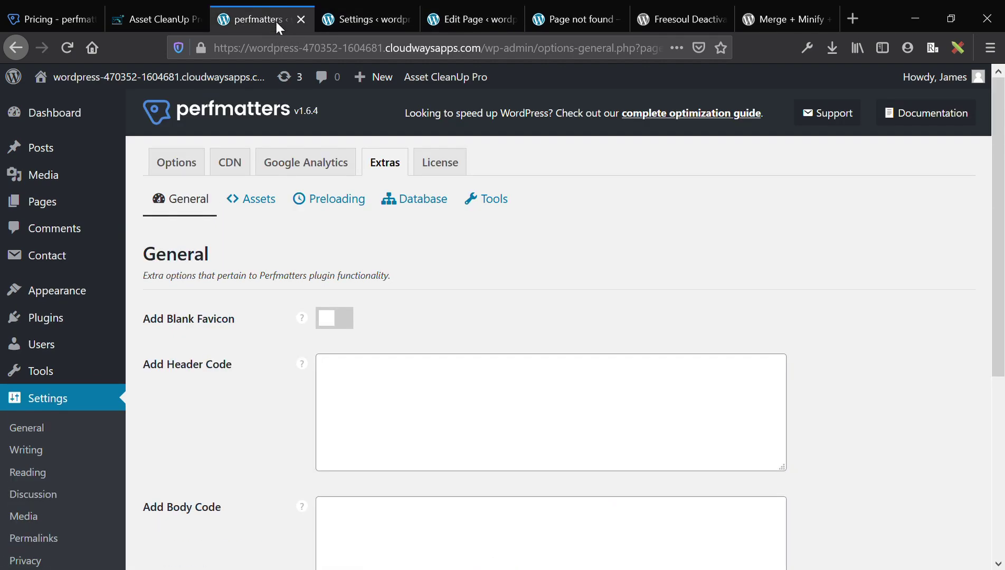
# Examine the plugin, Twenty Twenty theme and Misc script entries in perfmatters' Script Manager.
pyautogui.click(539, 22)
pyautogui.scroll(-10, 409, 406)
pyautogui.scroll(-2, 410, 406)
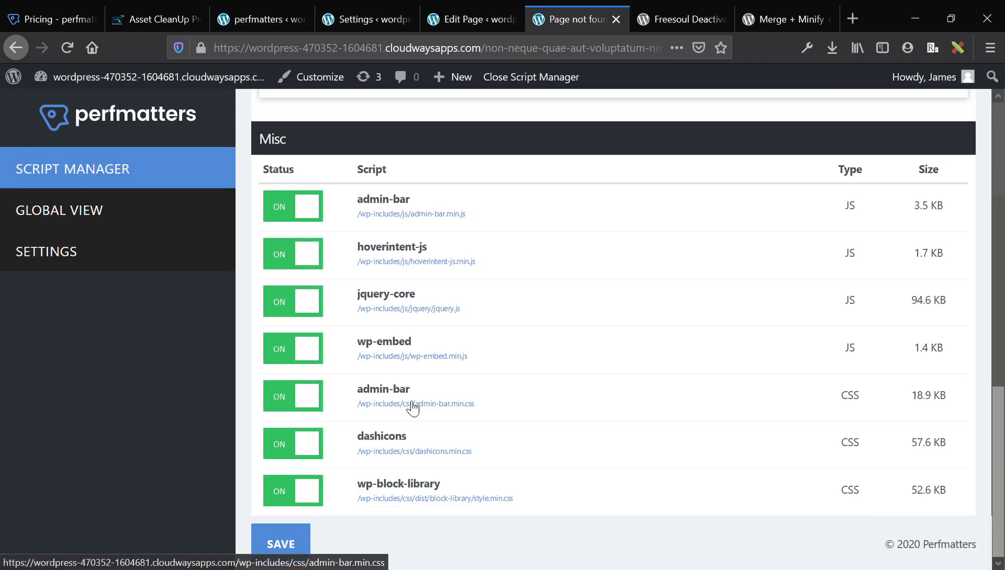
pyautogui.scroll(12, 409, 406)
pyautogui.scroll(-10, 409, 407)
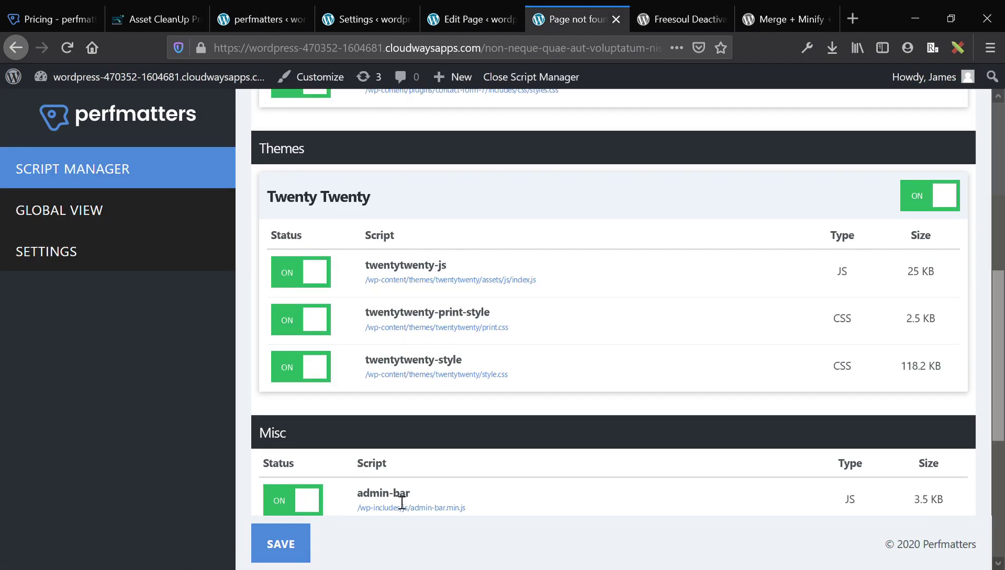
# Open perfmatters' general performance options and return to the Freesoul Deactivate Plugins page.
pyautogui.click(293, 6)
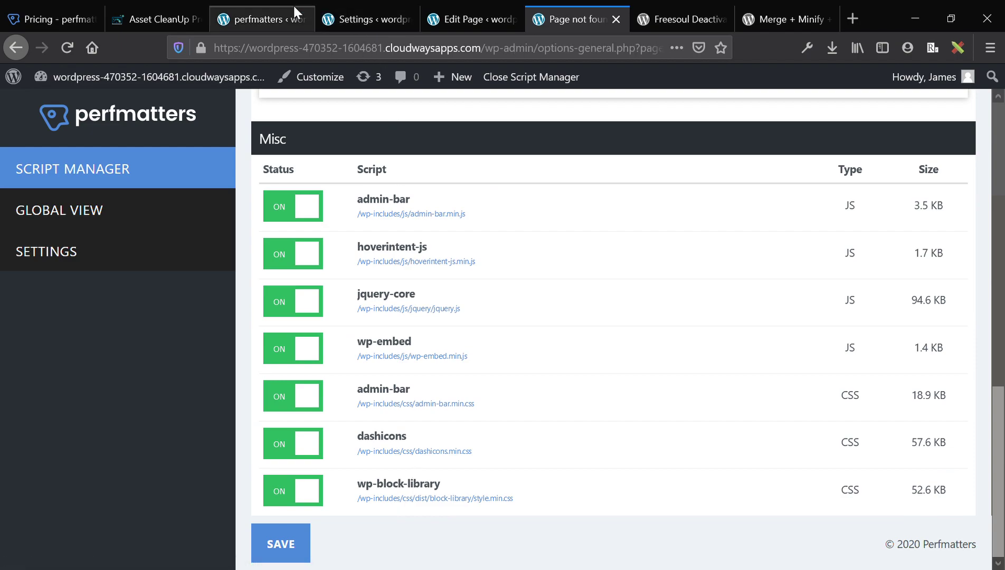
pyautogui.click(177, 162)
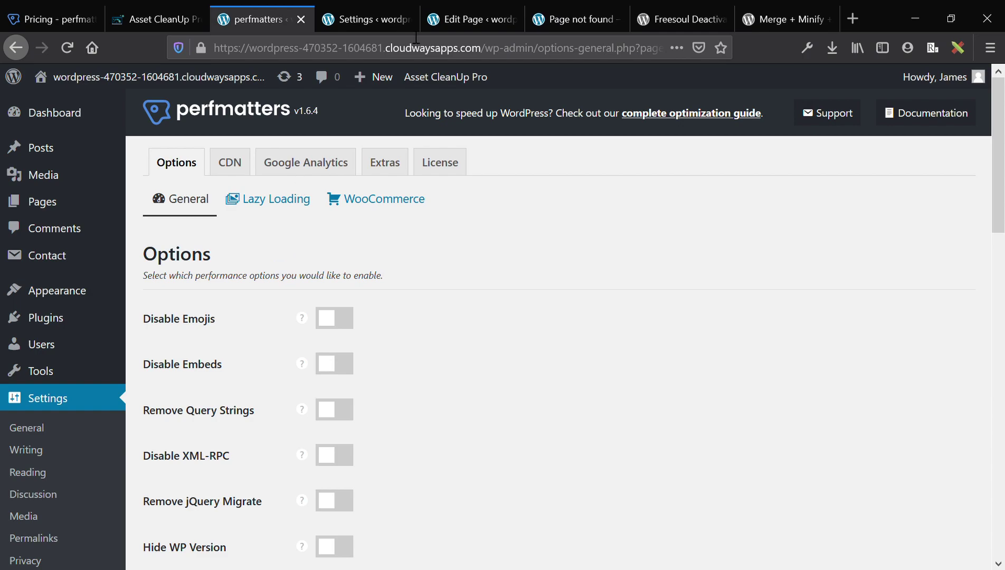
pyautogui.click(680, 22)
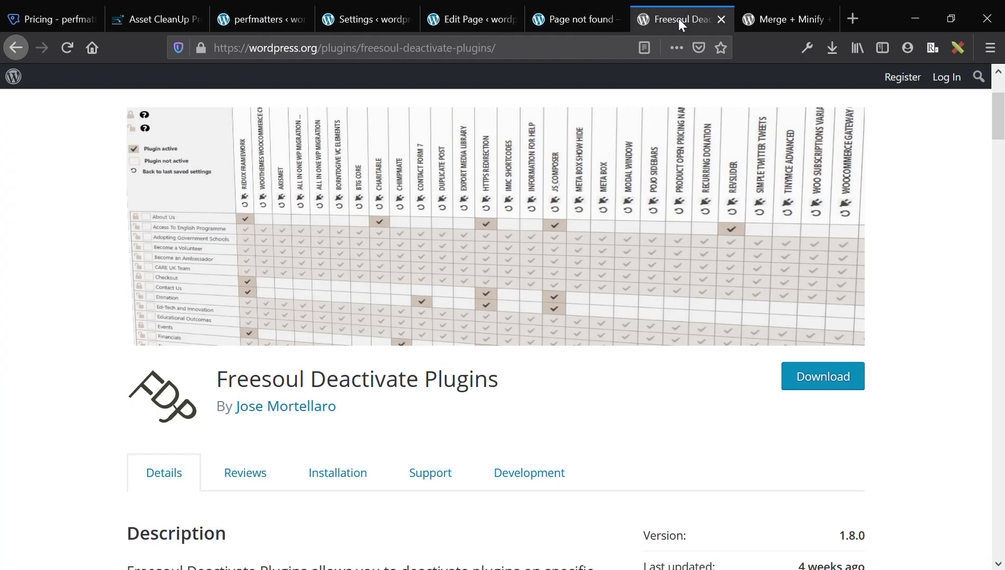